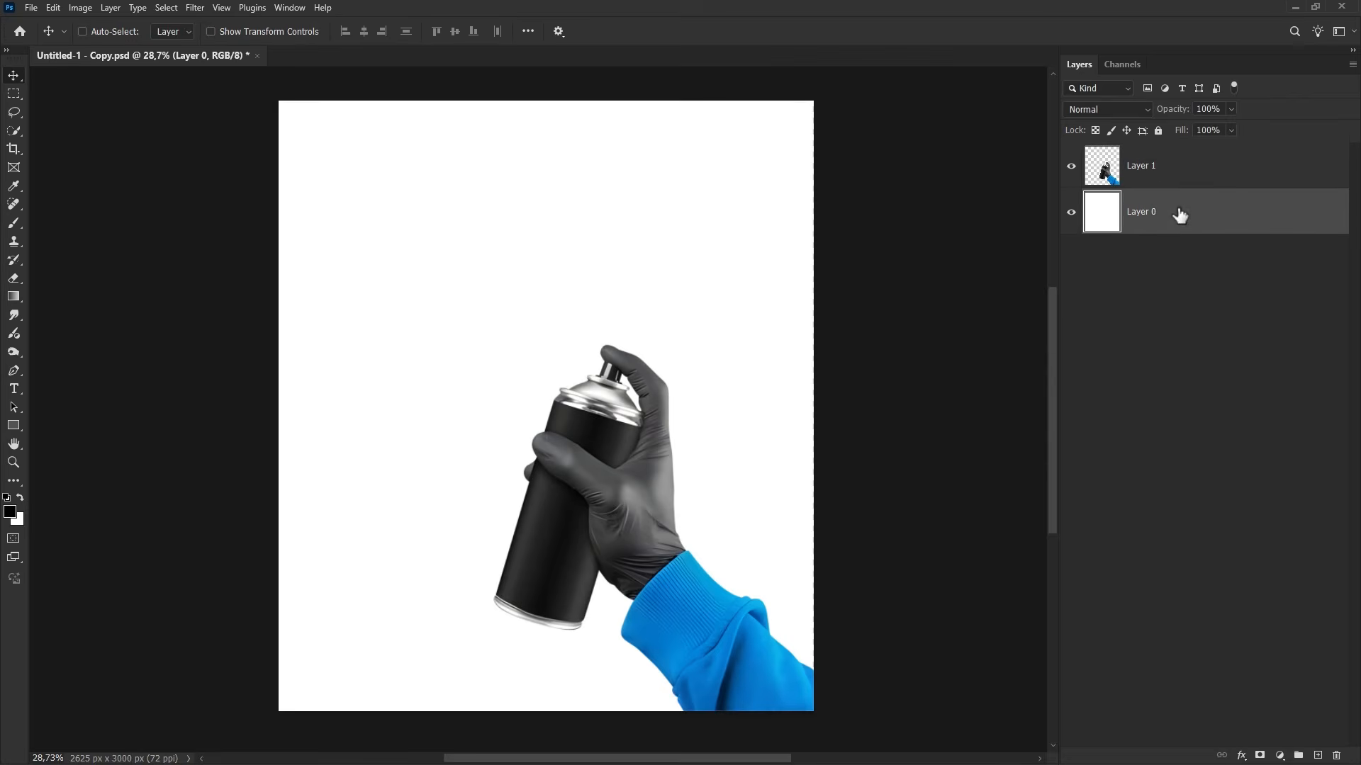
Step: Add a black (000000) Solid Color fill layer directly above Layer 0
click(1279, 753)
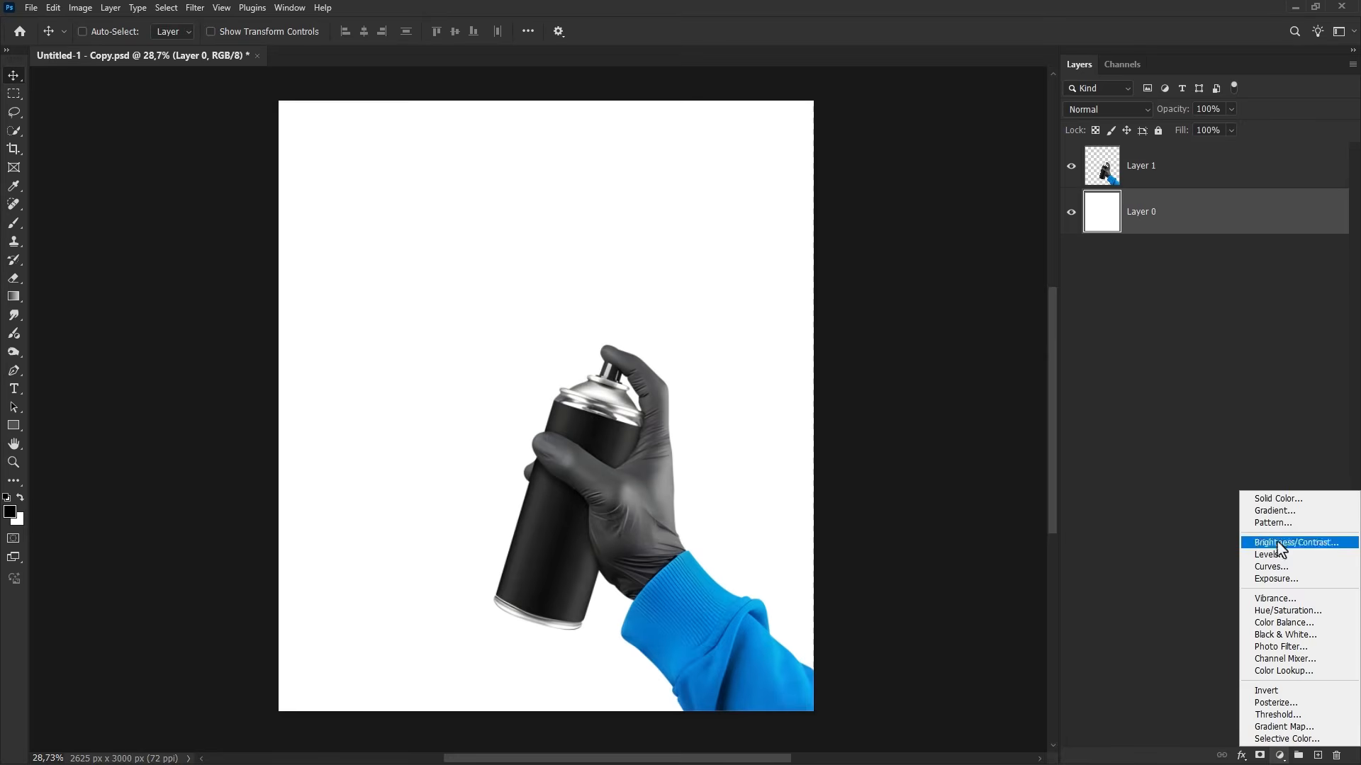
click(1275, 500)
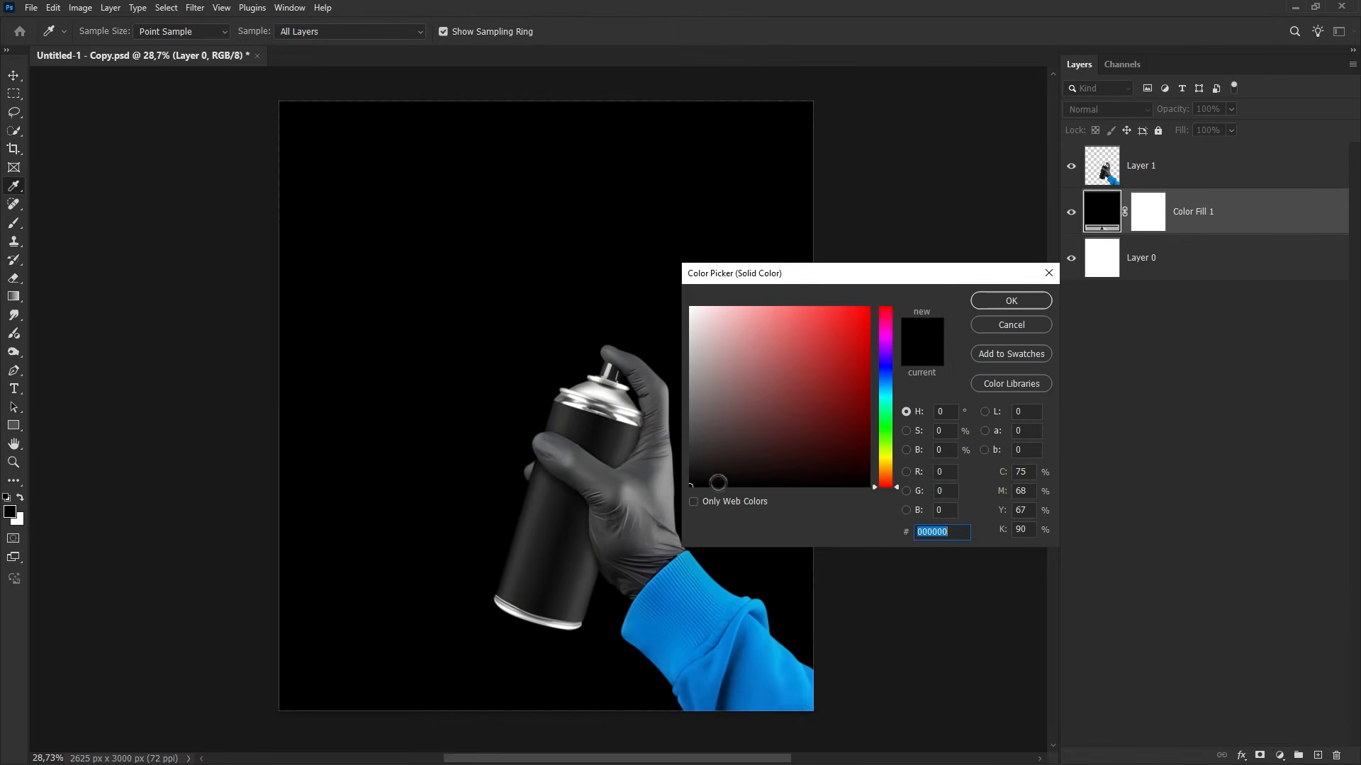
click(973, 304)
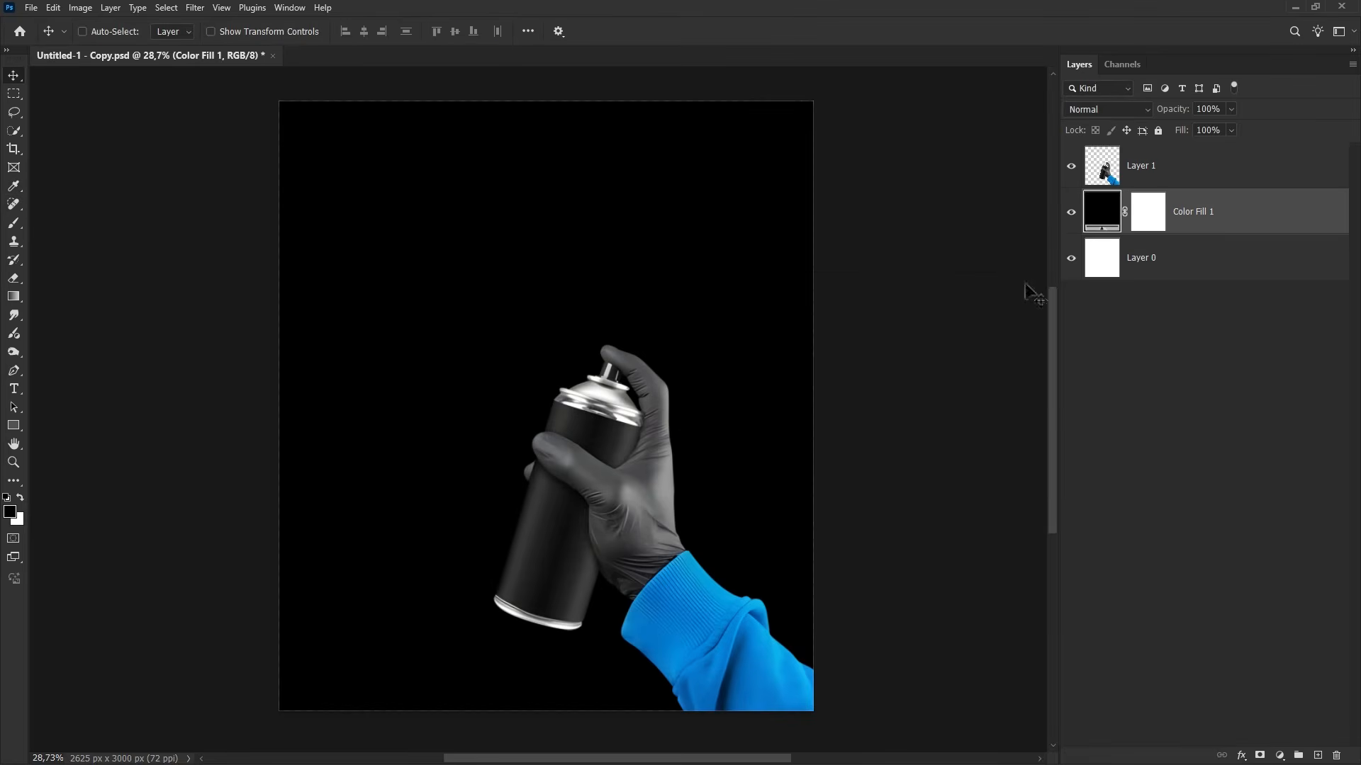
Step: Create a new layer above Layer 1 and paint one large soft white brush dab beside the spray can's nozzle
click(1206, 175)
click(1316, 756)
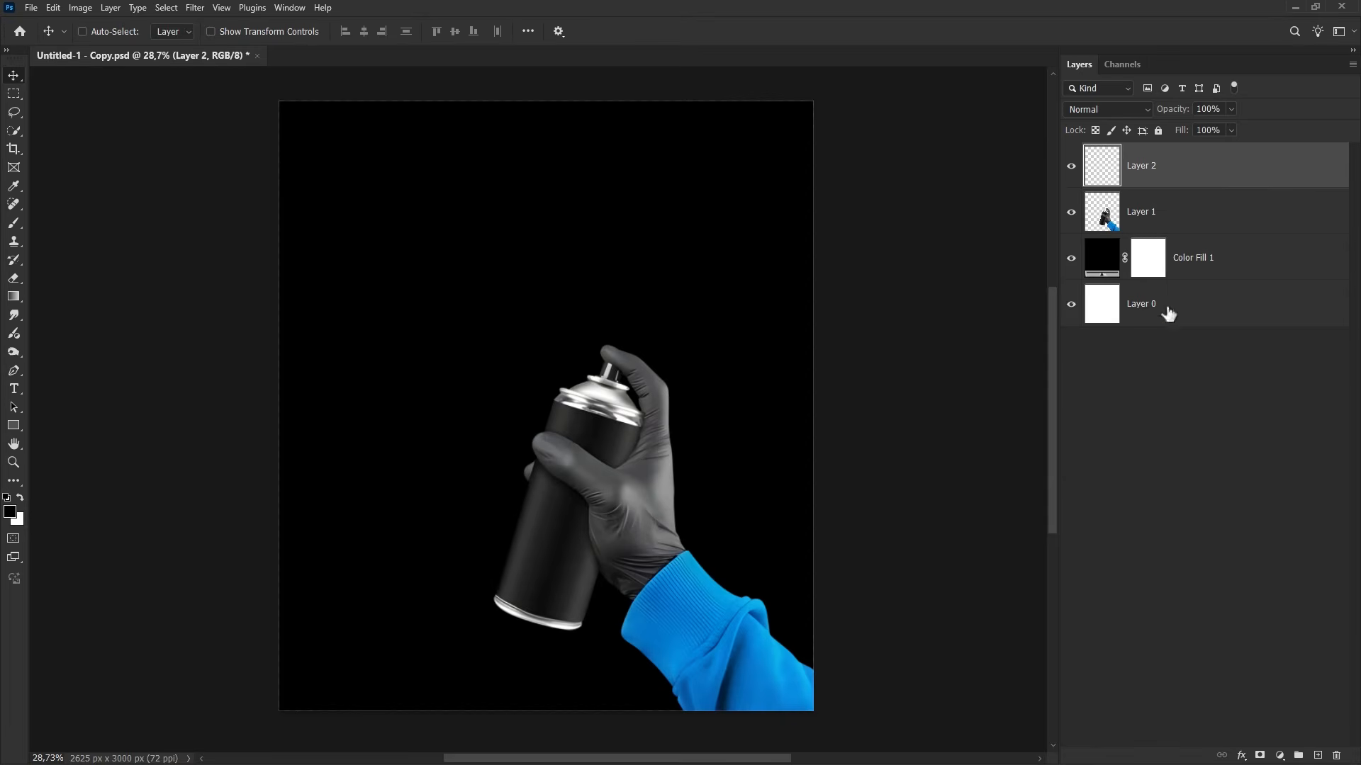
click(11, 224)
click(46, 224)
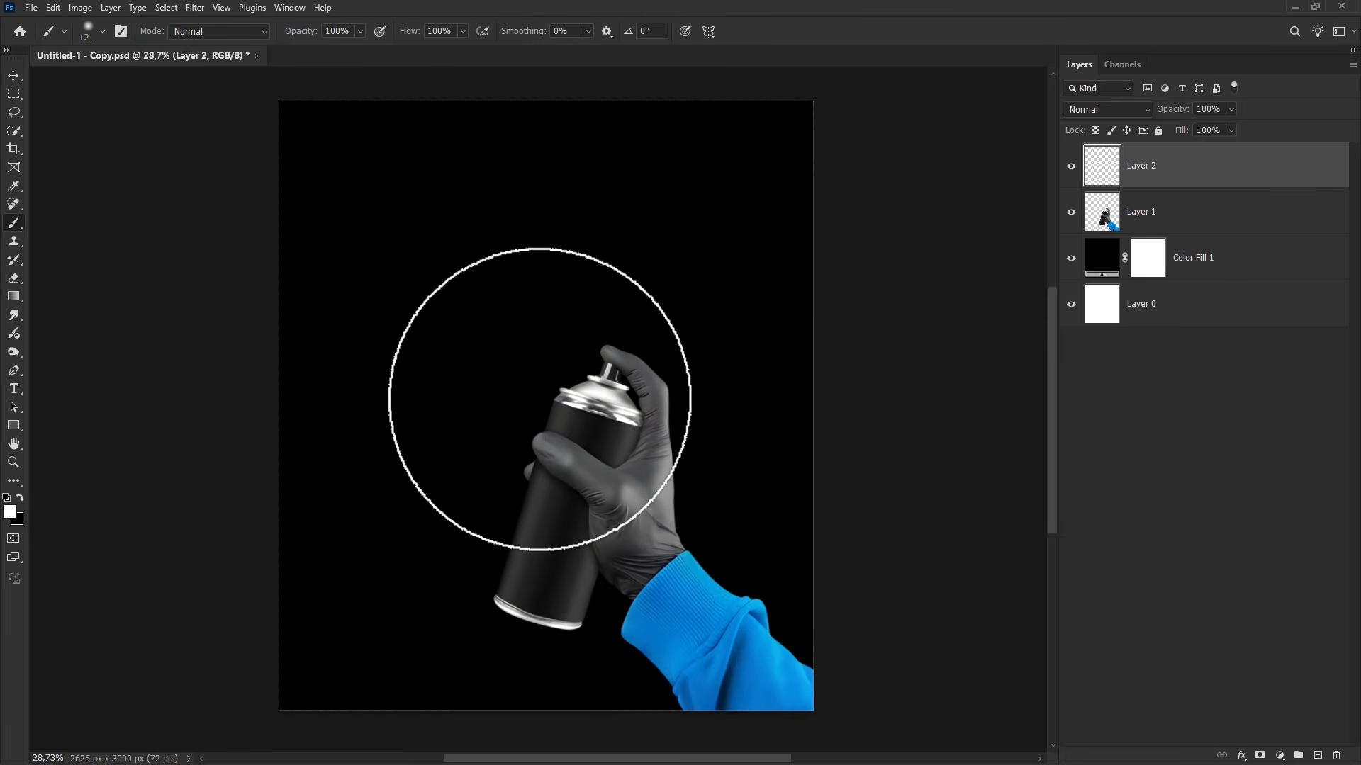
click(540, 400)
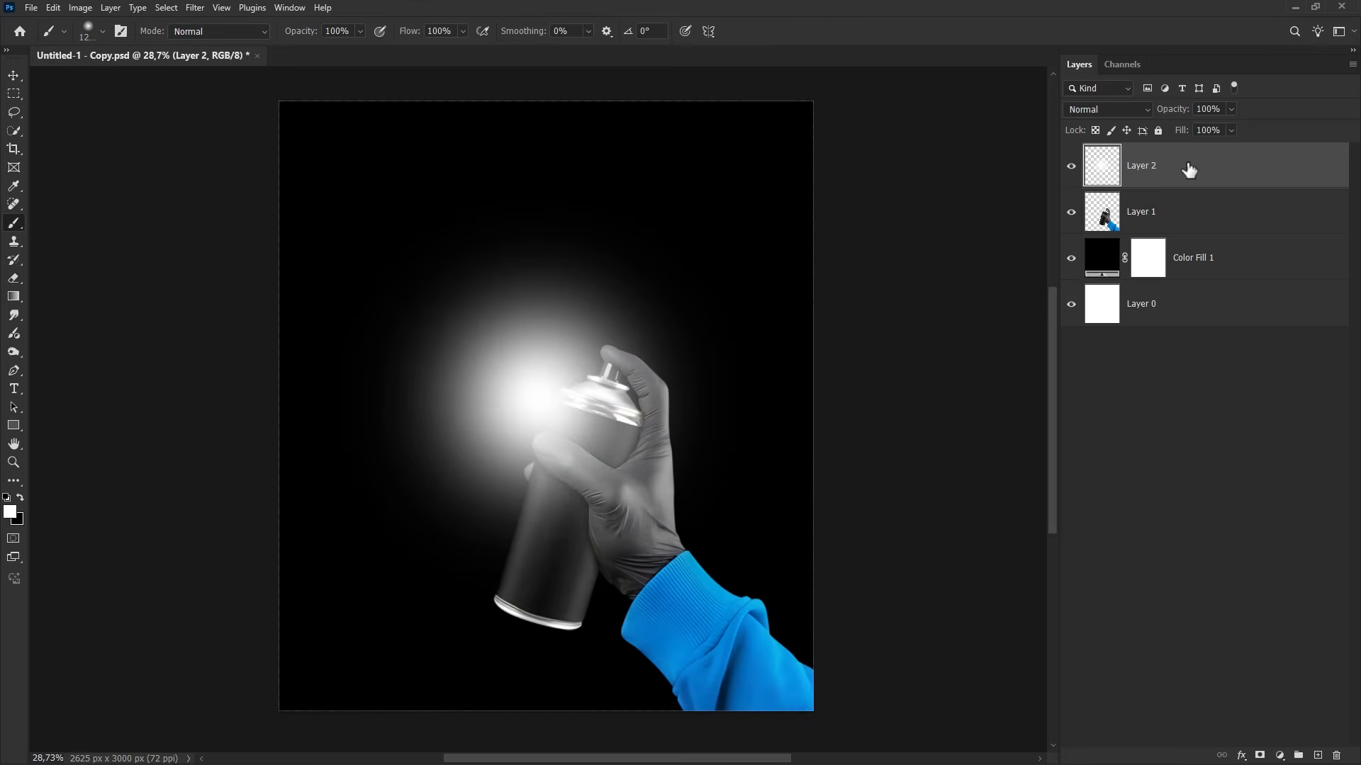
Step: Set the blend mode of the white glow layer to Dissolve
key(v)
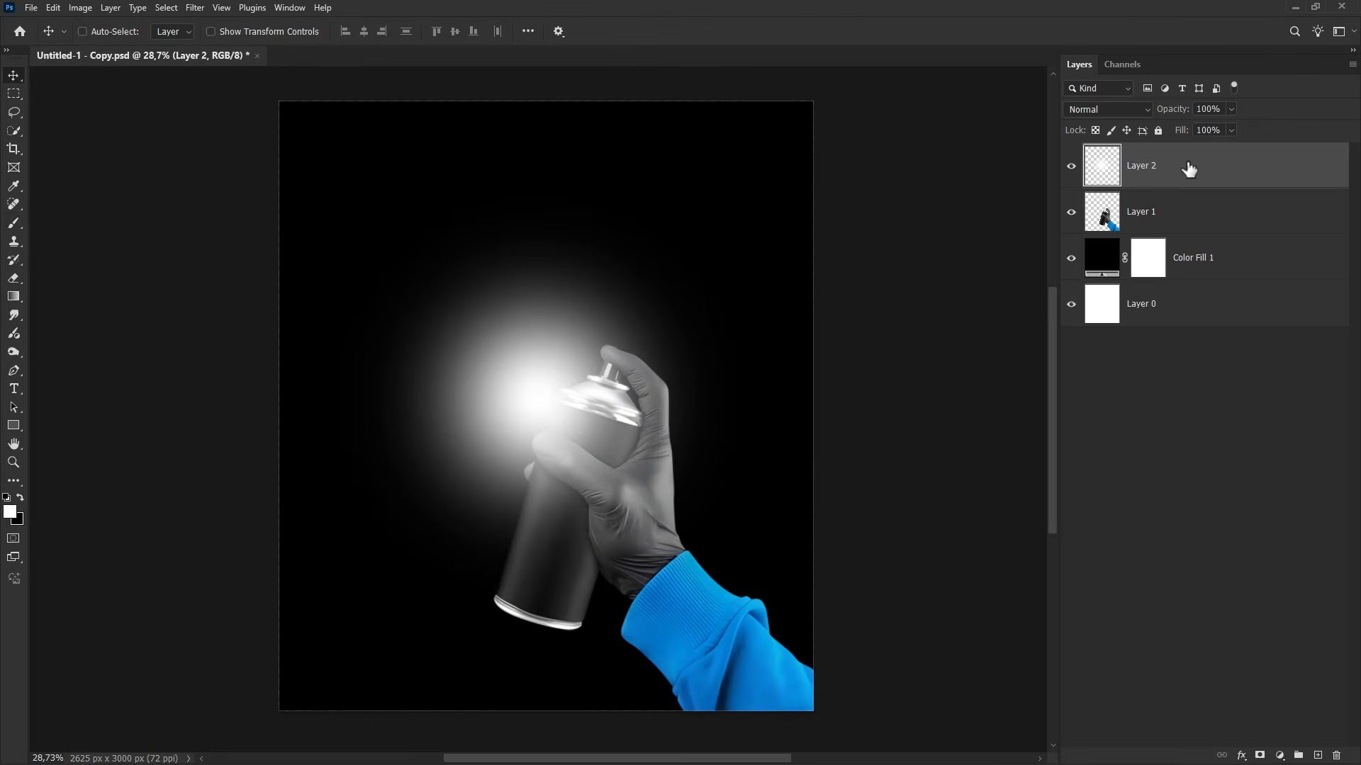
click(1098, 111)
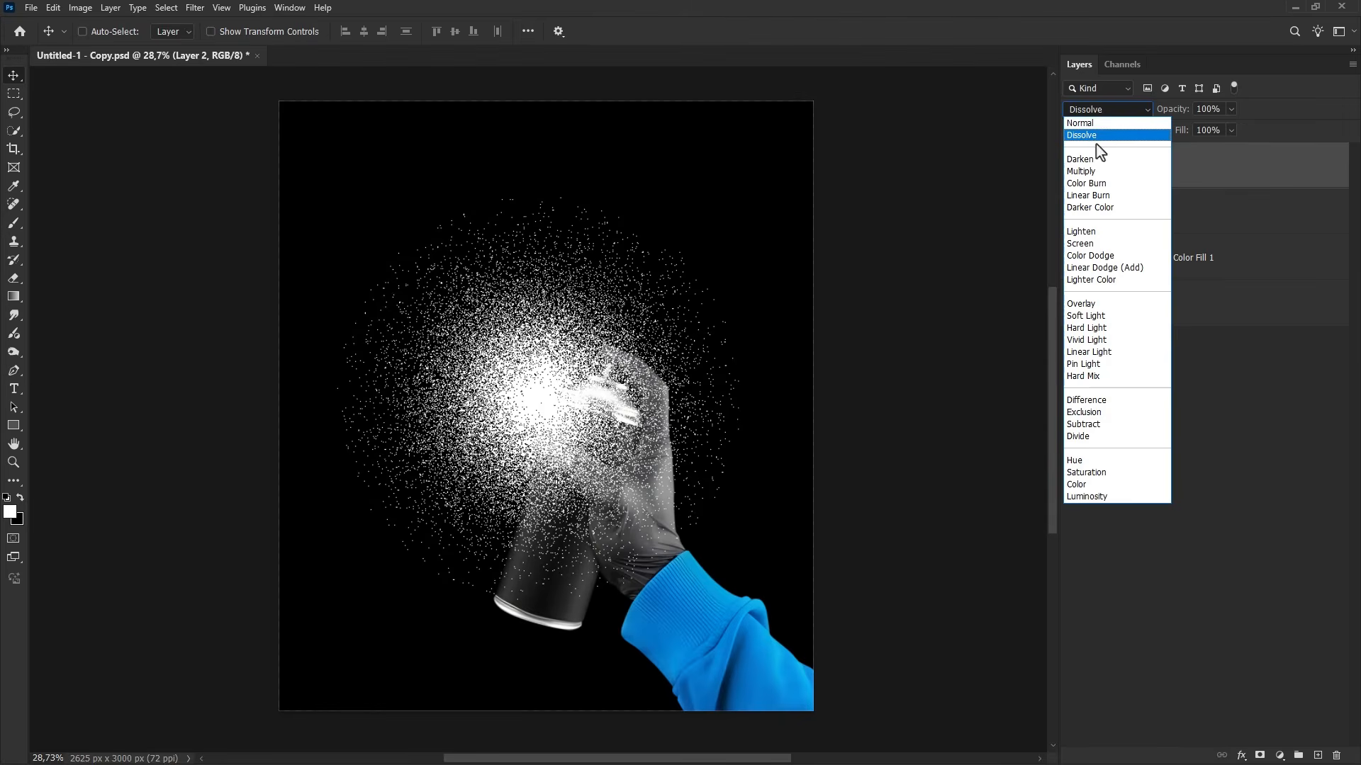
click(1097, 137)
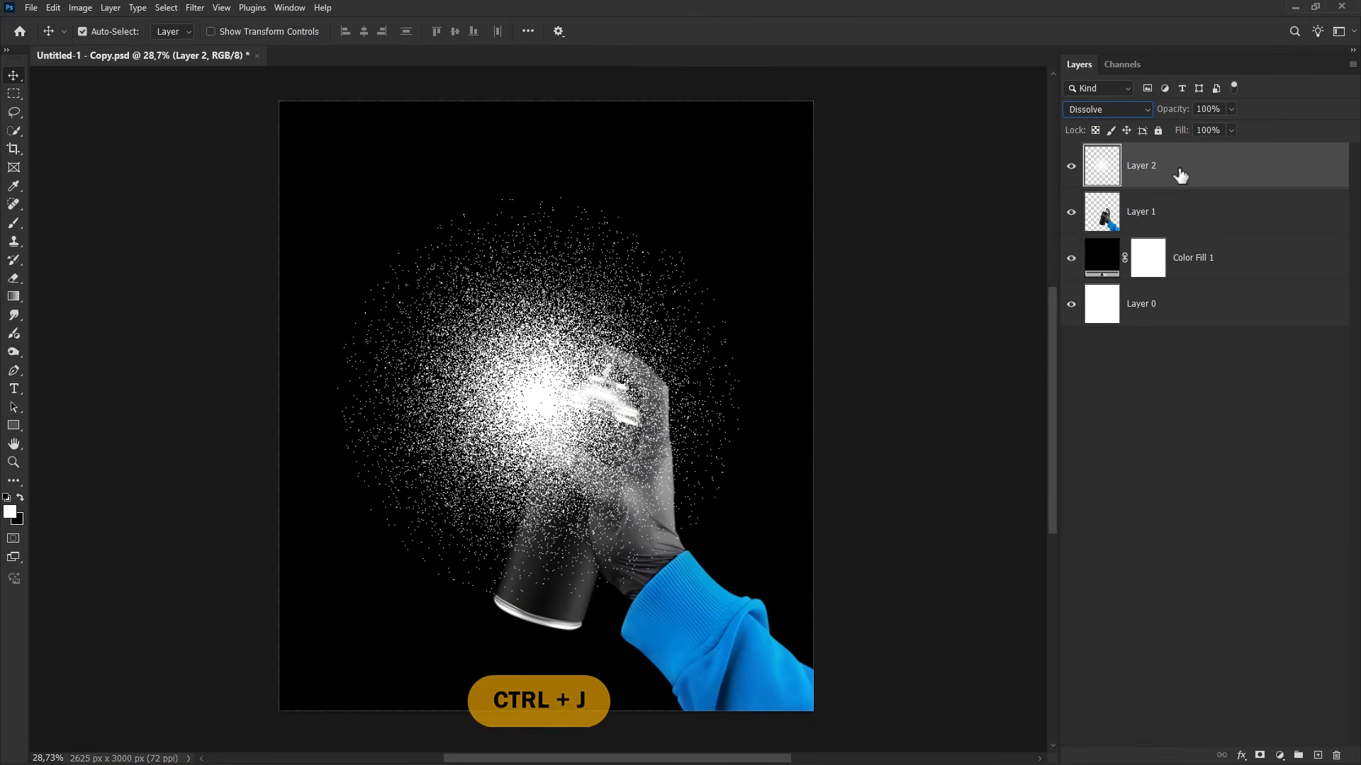
Step: Duplicate the Dissolve glow layer and merge the copy with the original into one layer
key(ctrl+j)
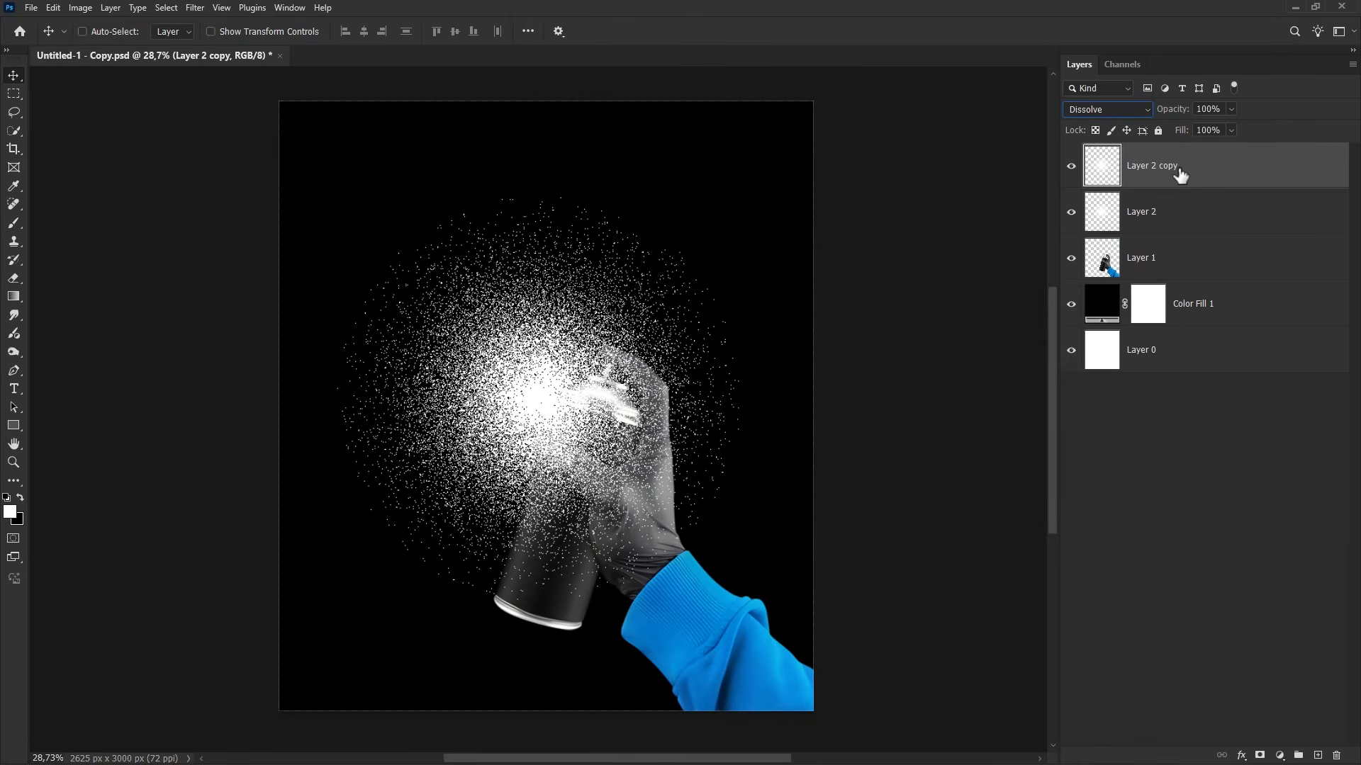
shift+click(1184, 215)
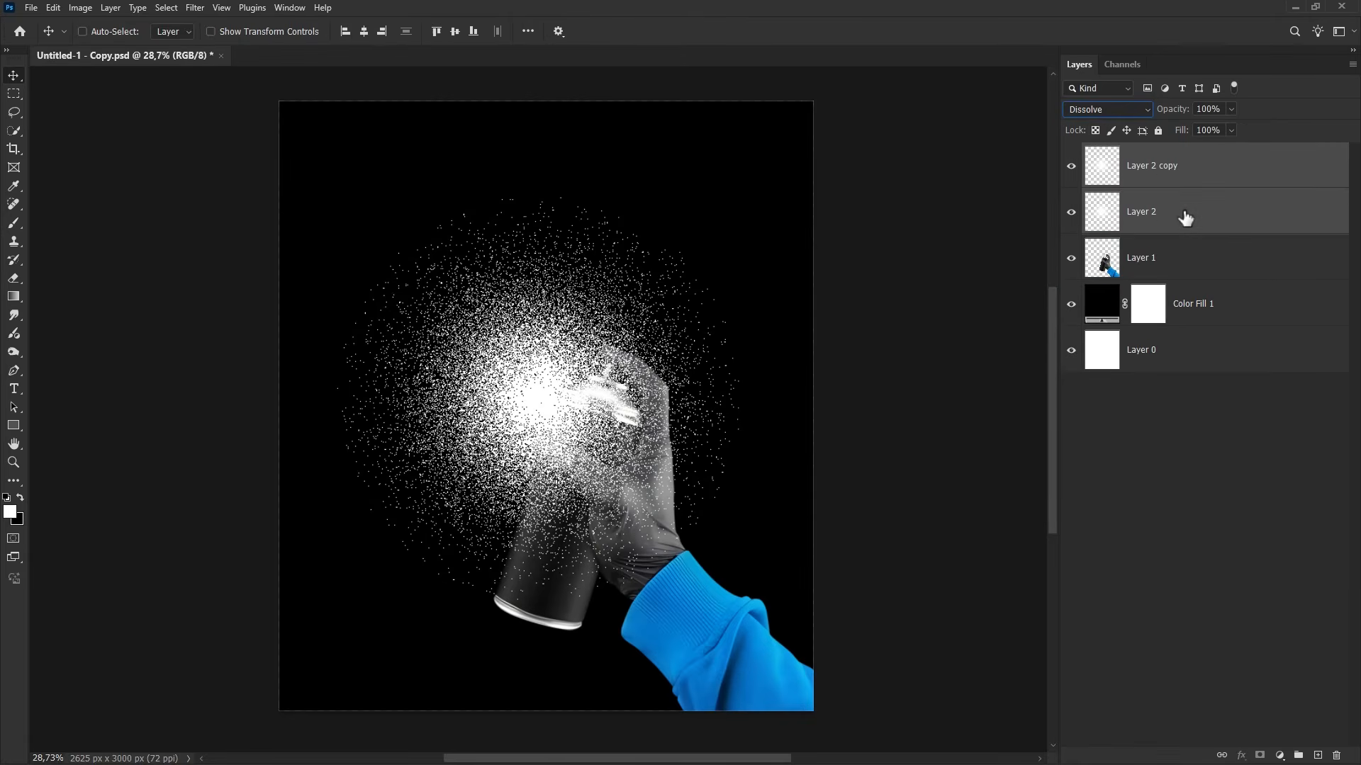
right_click(1205, 173)
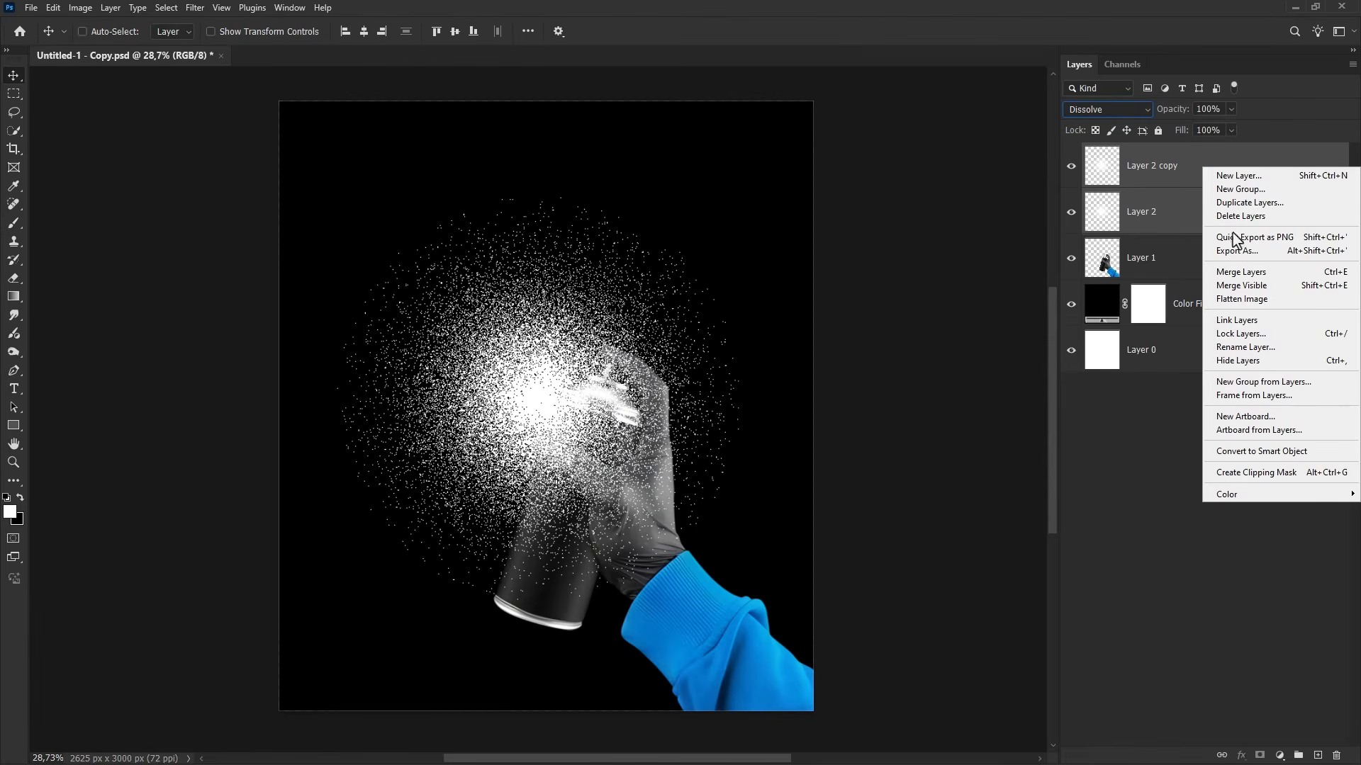
click(1237, 271)
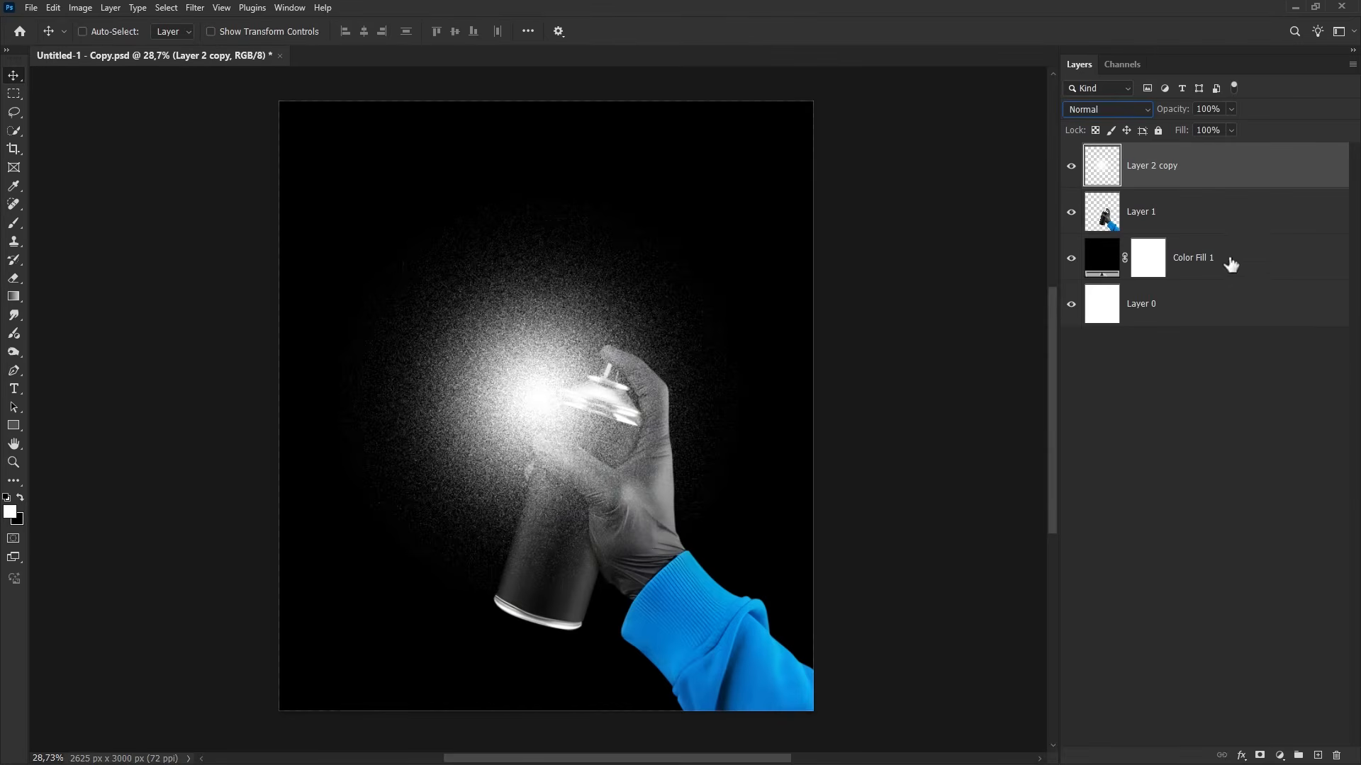
click(1071, 167)
click(1072, 170)
Step: Transform the speckled glow with Perspective, crossing its bottom corners over to form an hourglass shape
key(ctrl+t)
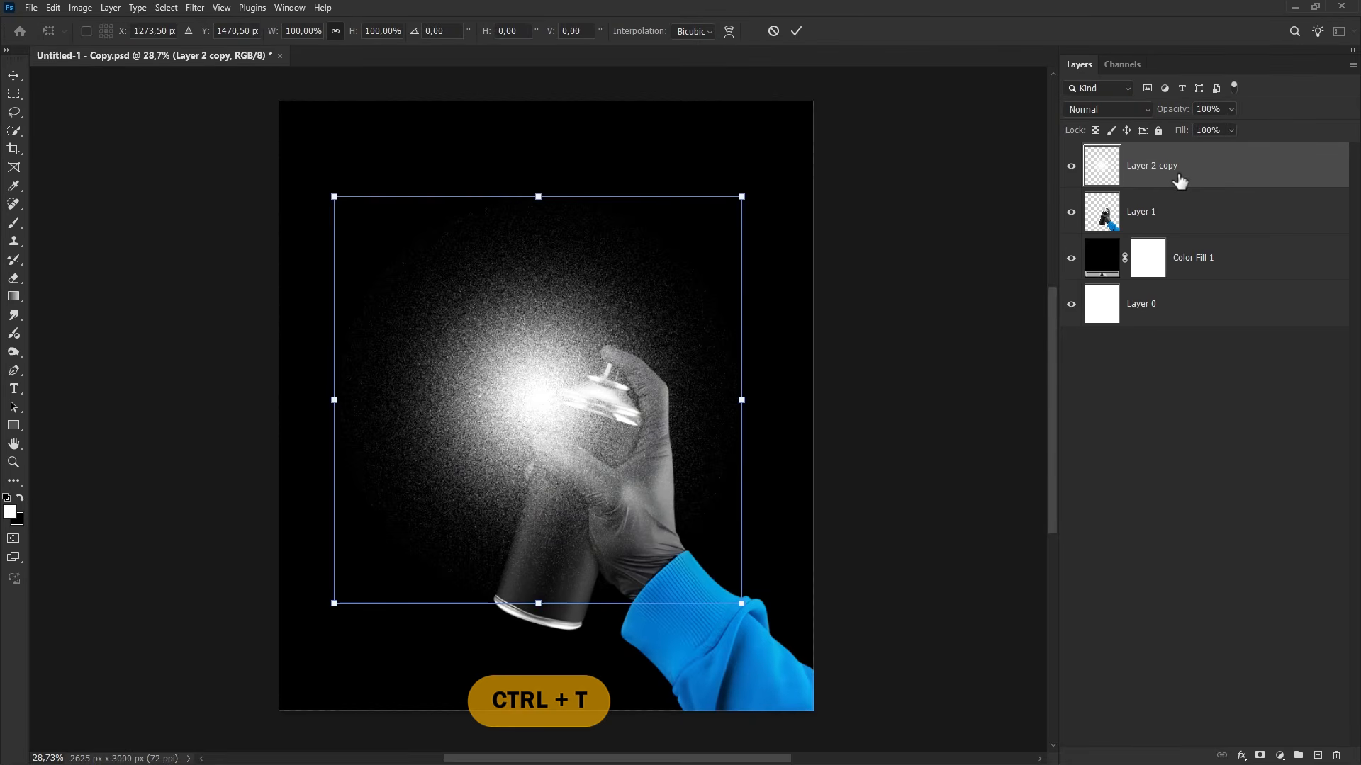
right_click(605, 307)
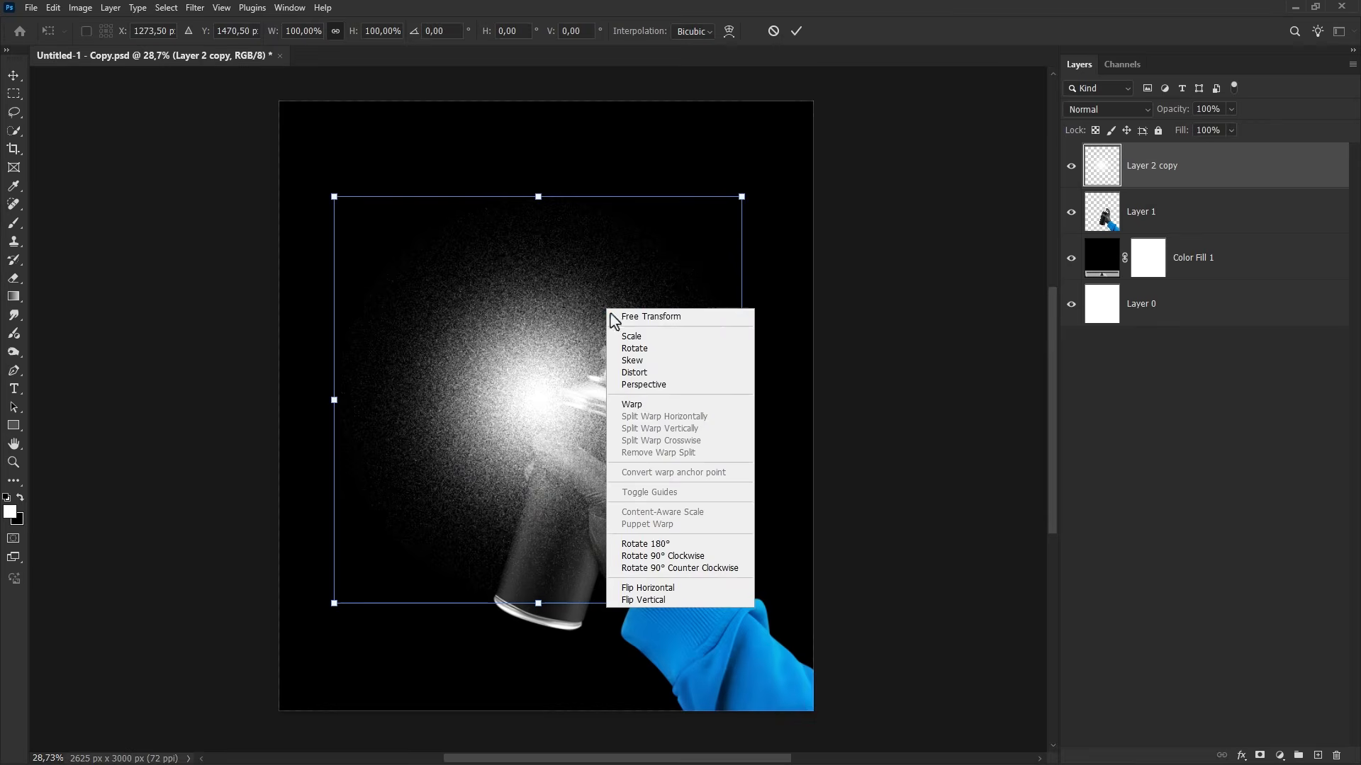
click(651, 388)
mouse_move(741, 604)
mouse_down()
mouse_move(371, 597)
mouse_move(336, 579)
mouse_up()
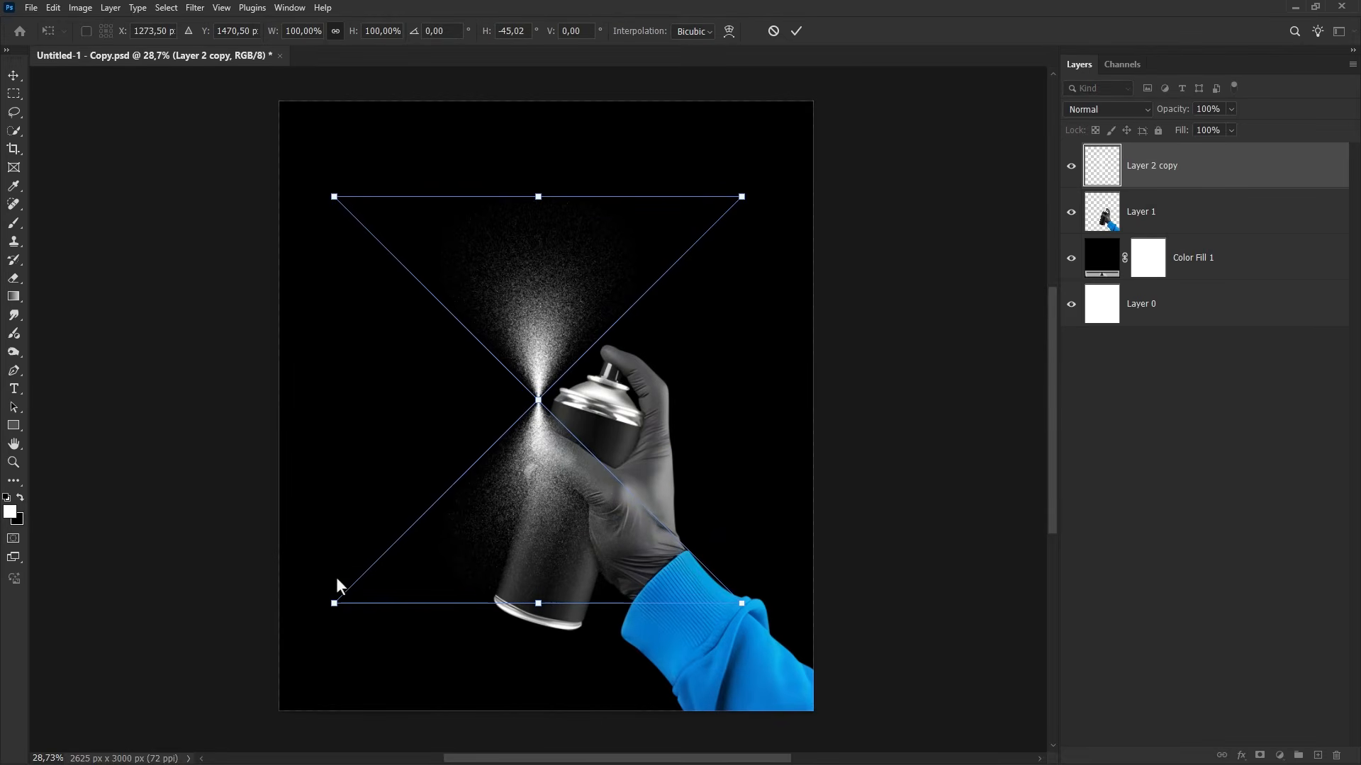
key(Return)
Step: Select the upper half of the hourglass spray with a rectangular marquee and add a layer mask from it
scroll(551, 335, up, 1)
scroll(552, 334, up, 4)
scroll(551, 335, up, 2)
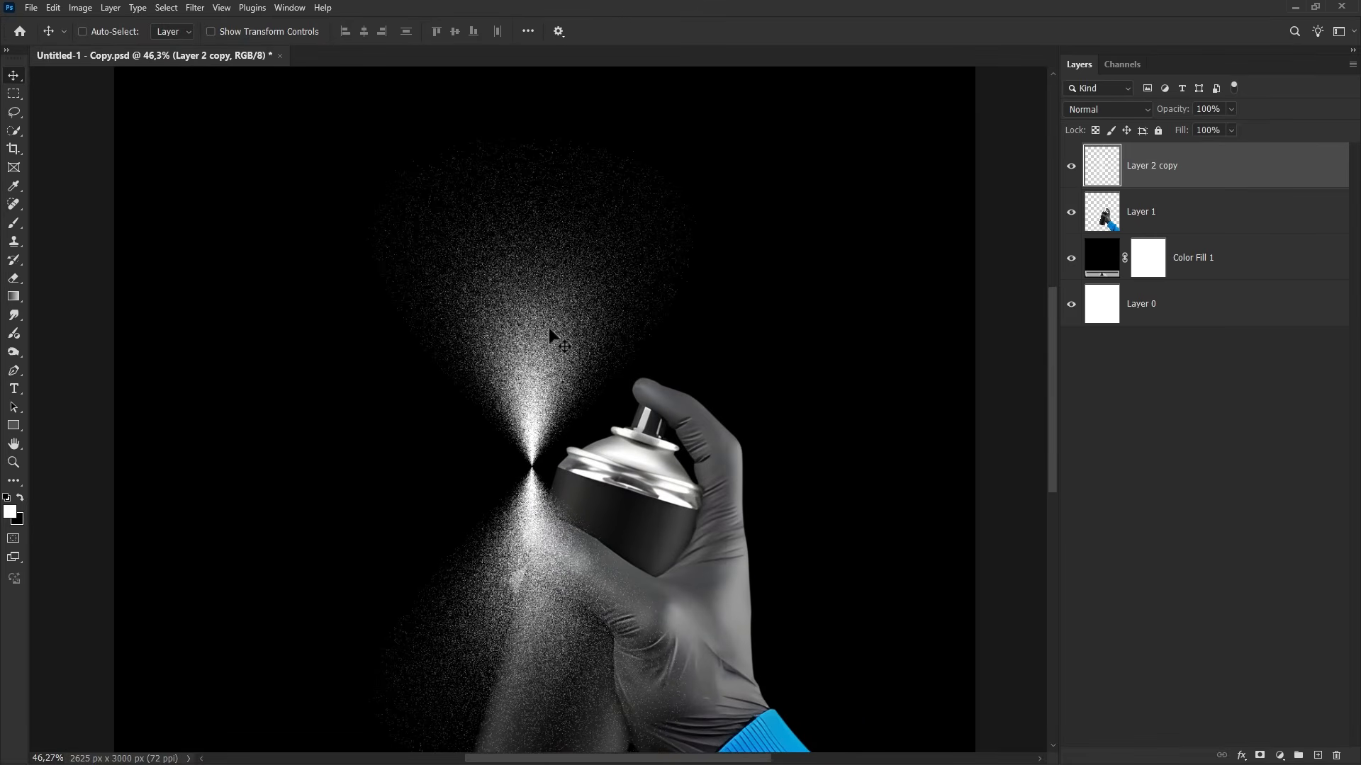
click(8, 98)
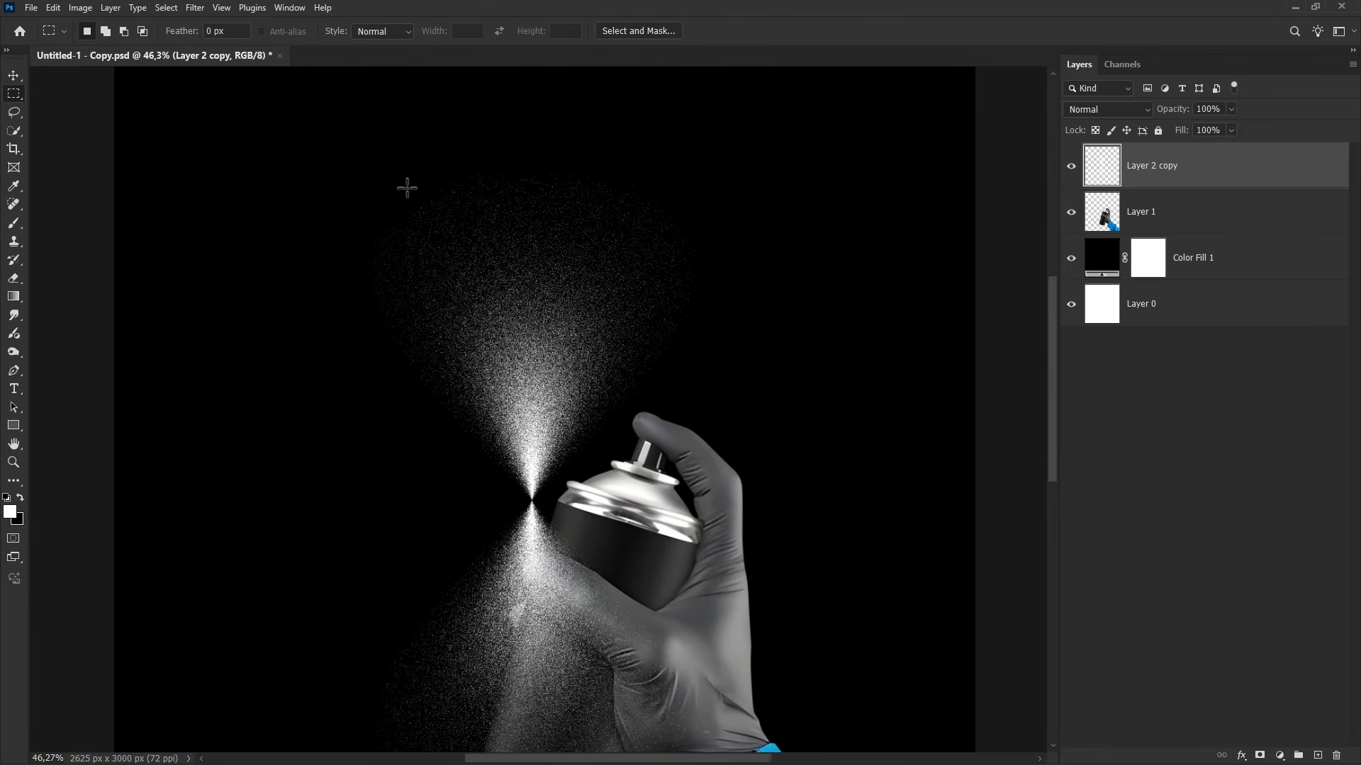
drag(251, 88, 775, 500)
click(1260, 755)
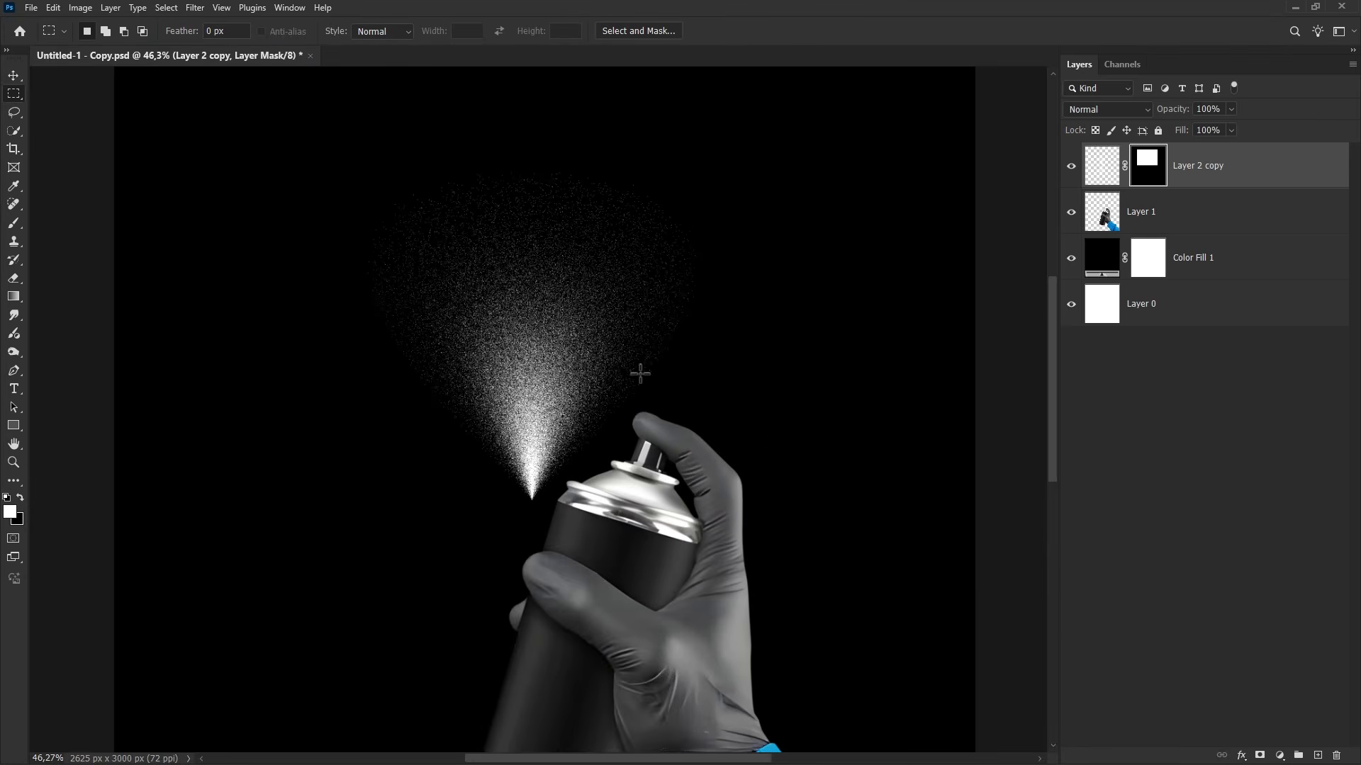
Step: Apply the layer mask permanently to the spray layer
key(ctrl+0)
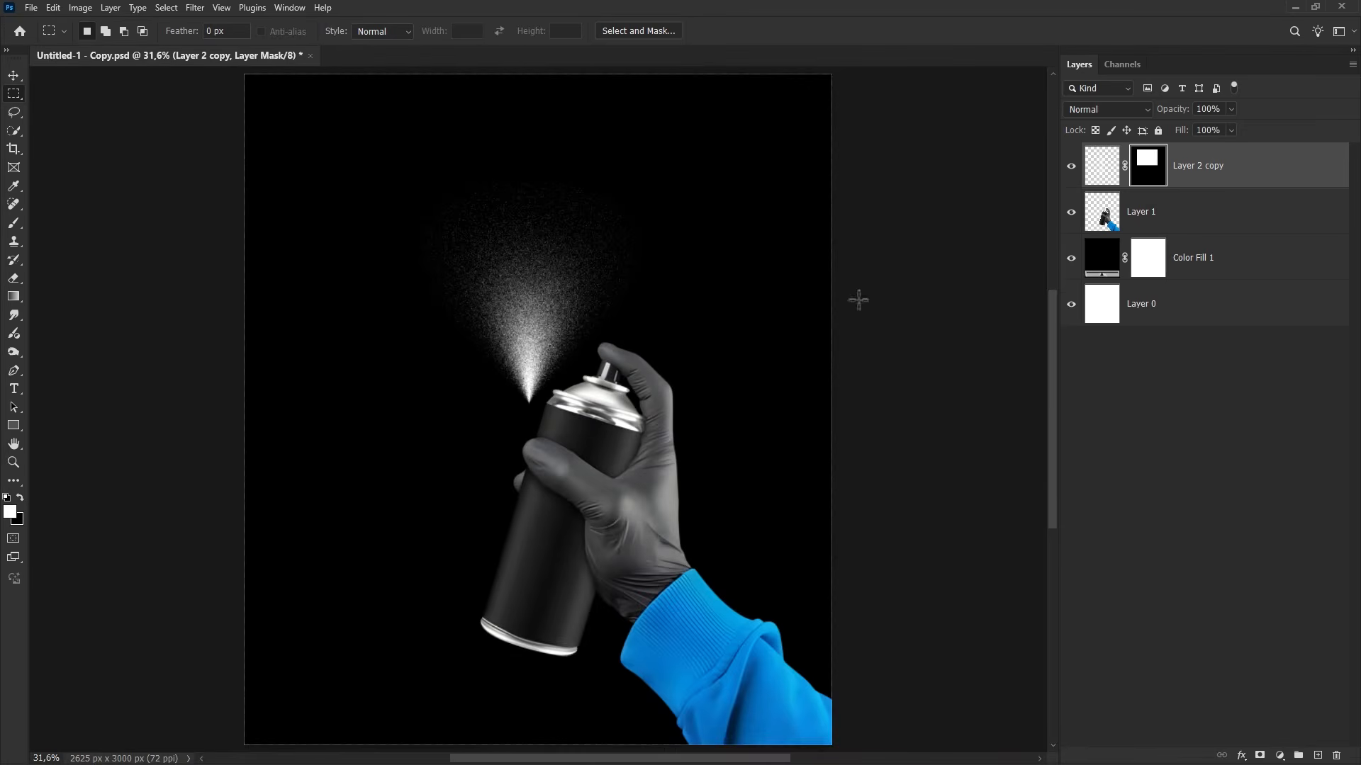
right_click(1147, 170)
click(1169, 200)
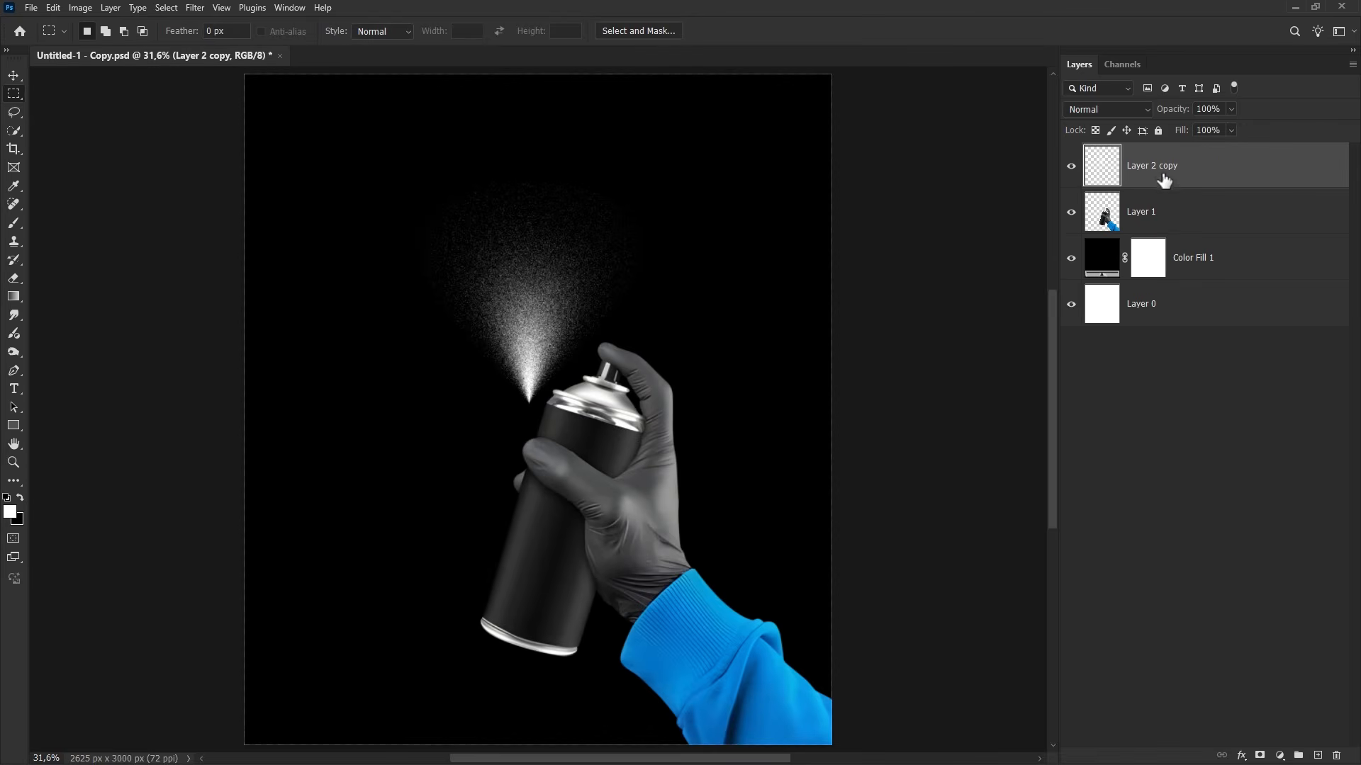
Step: Rotate the spray cone to about -57°, stretch its height to about 205%, and place its tip at the can's nozzle
key(ctrl+t)
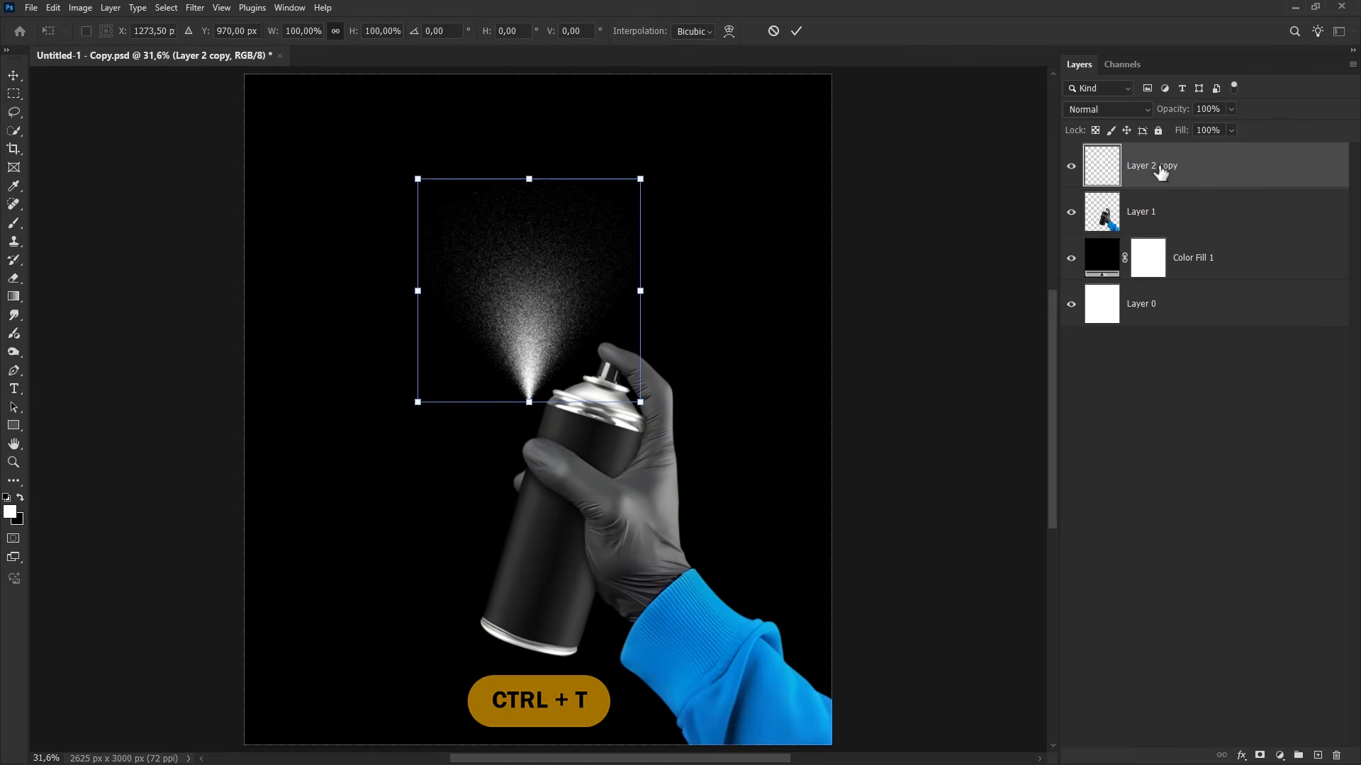
drag(686, 411, 756, 215)
mouse_move(435, 226)
mouse_down()
mouse_move(355, 174)
mouse_move(255, 153)
mouse_move(243, 168)
mouse_up()
drag(503, 282, 473, 295)
mouse_move(603, 390)
mouse_down()
mouse_move(617, 385)
mouse_move(600, 365)
mouse_up()
drag(239, 131, 215, 124)
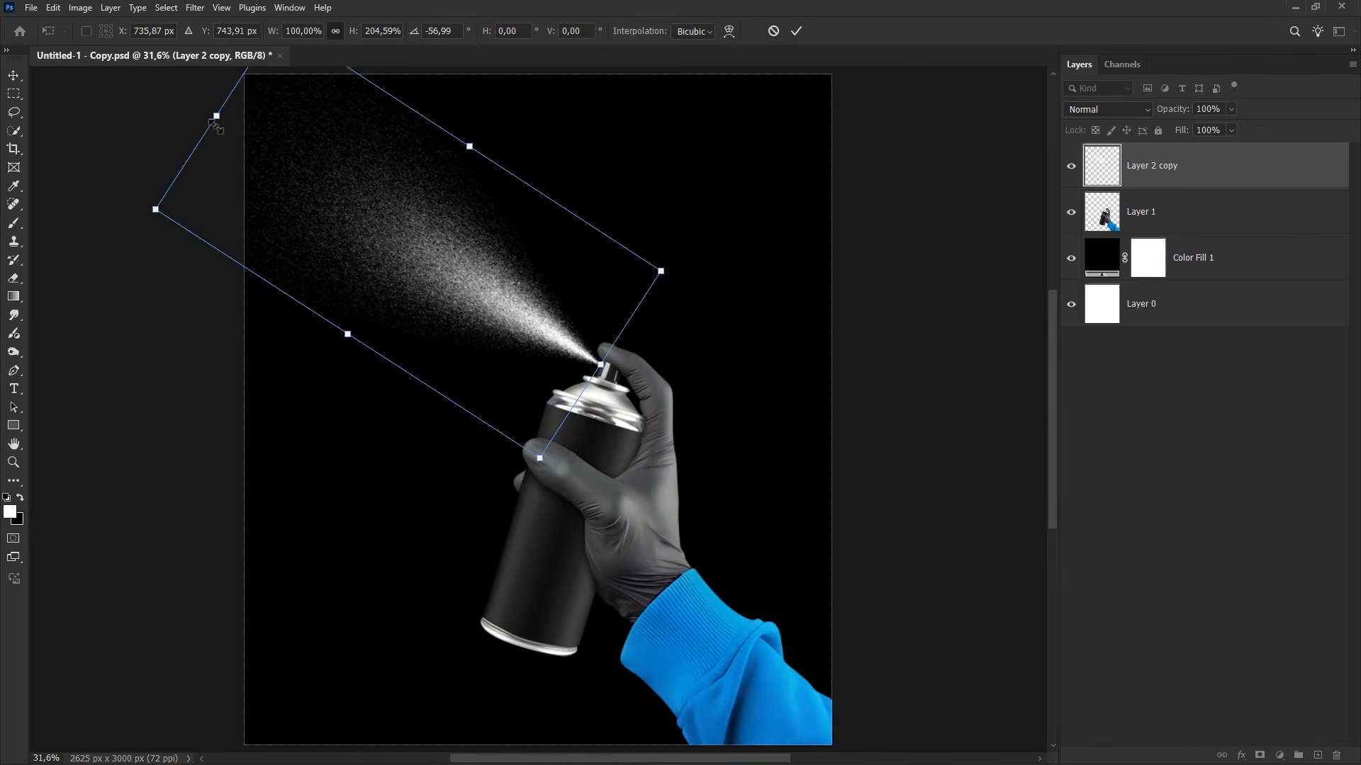
click(795, 31)
Step: Fine-tune the spray tip's position on the nozzle and move the spray layer below the hand and can layer
key(v)
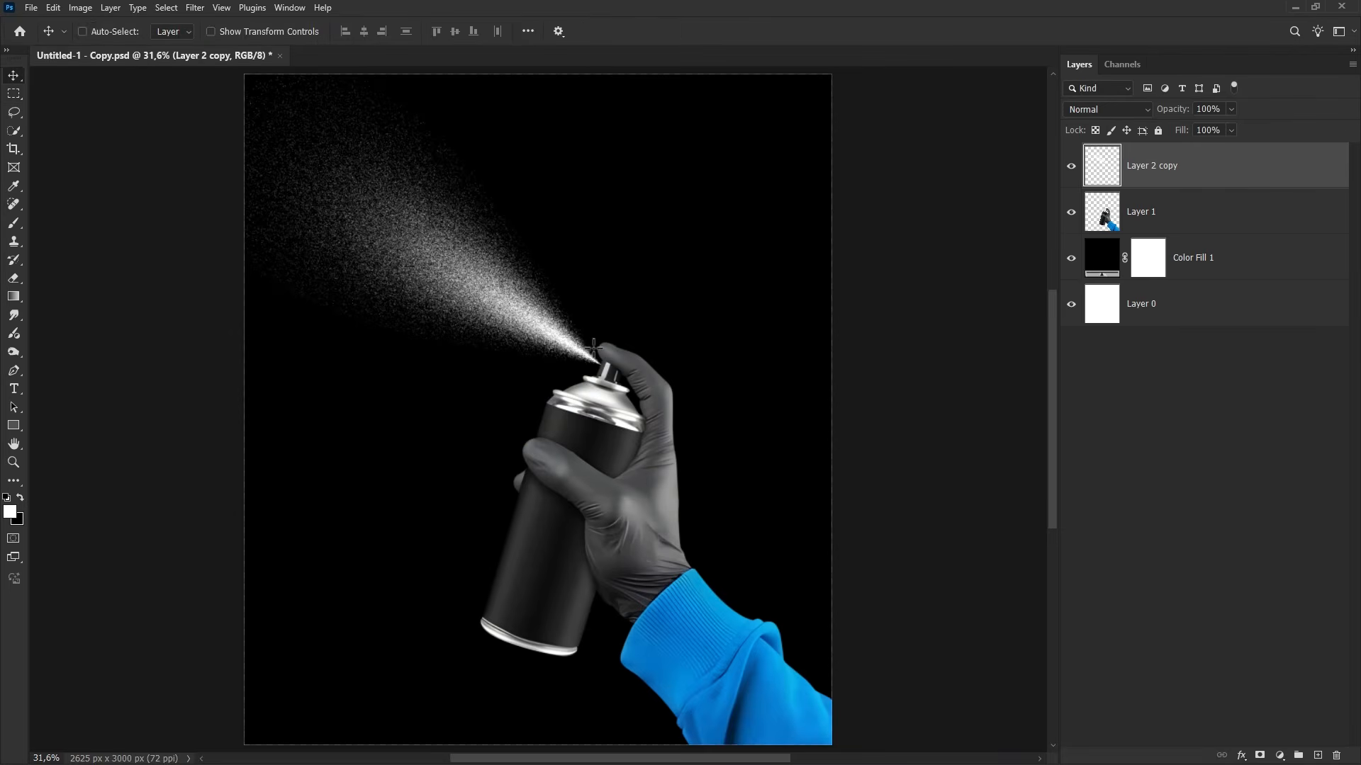
scroll(597, 354, up, 10)
drag(579, 350, 600, 368)
drag(1206, 182, 1196, 221)
key(ctrl+0)
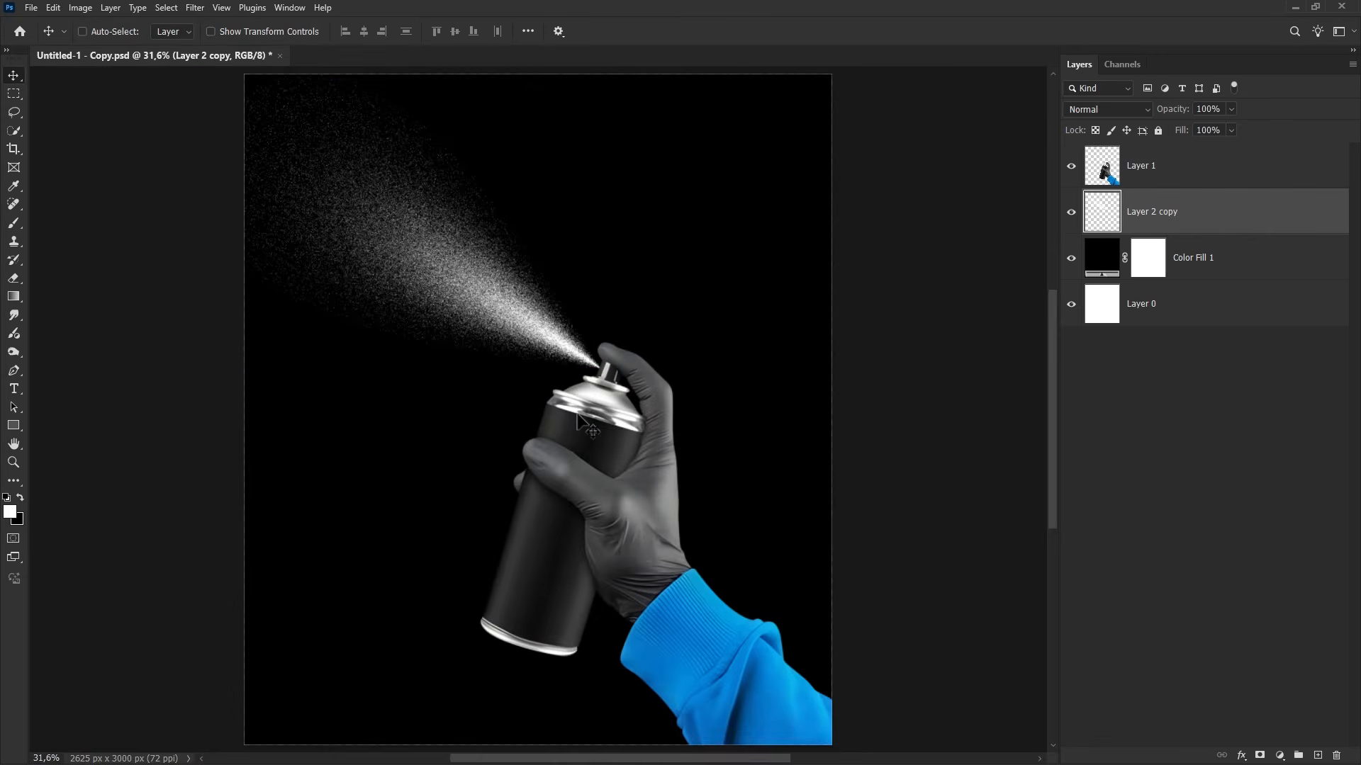
Step: Add a white-to-transparent Gradient fill layer above the black color fill, with Radial style and 111% scale
click(1228, 271)
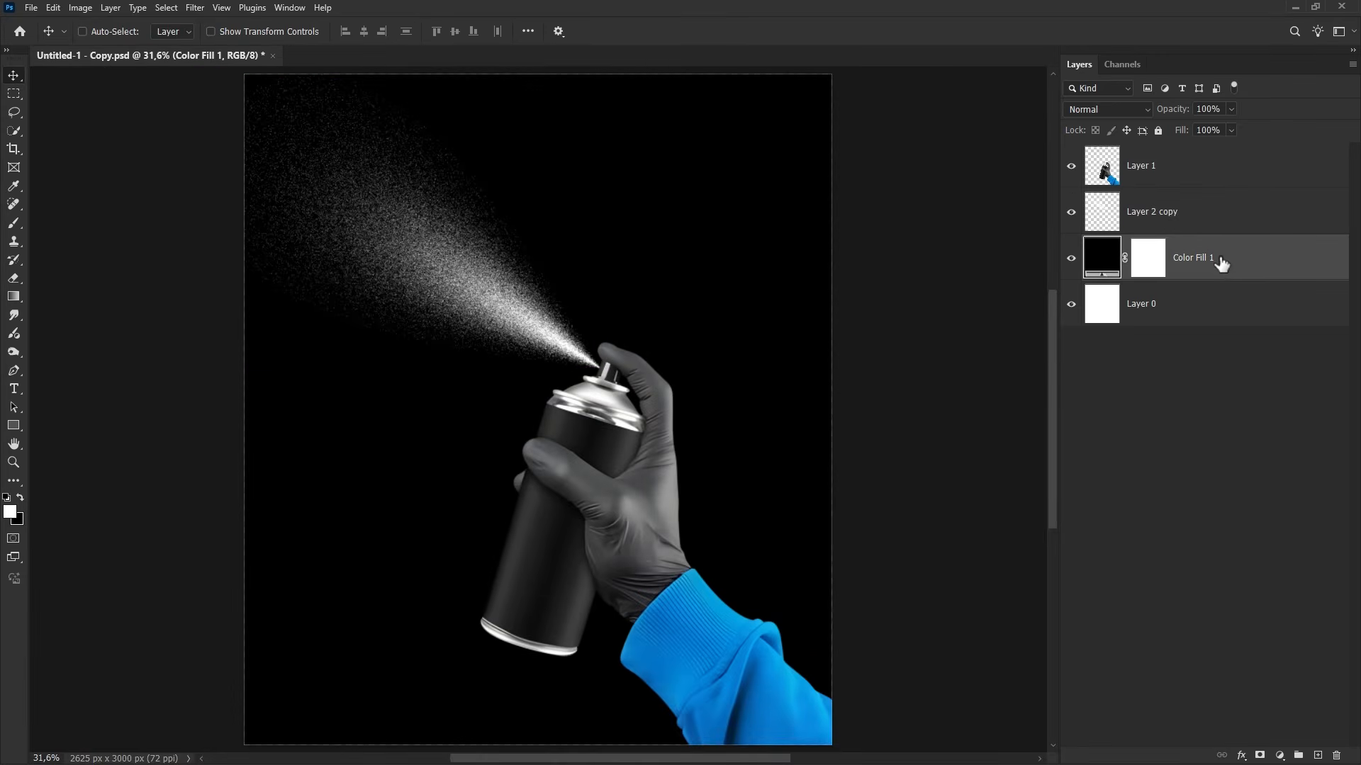
click(1279, 755)
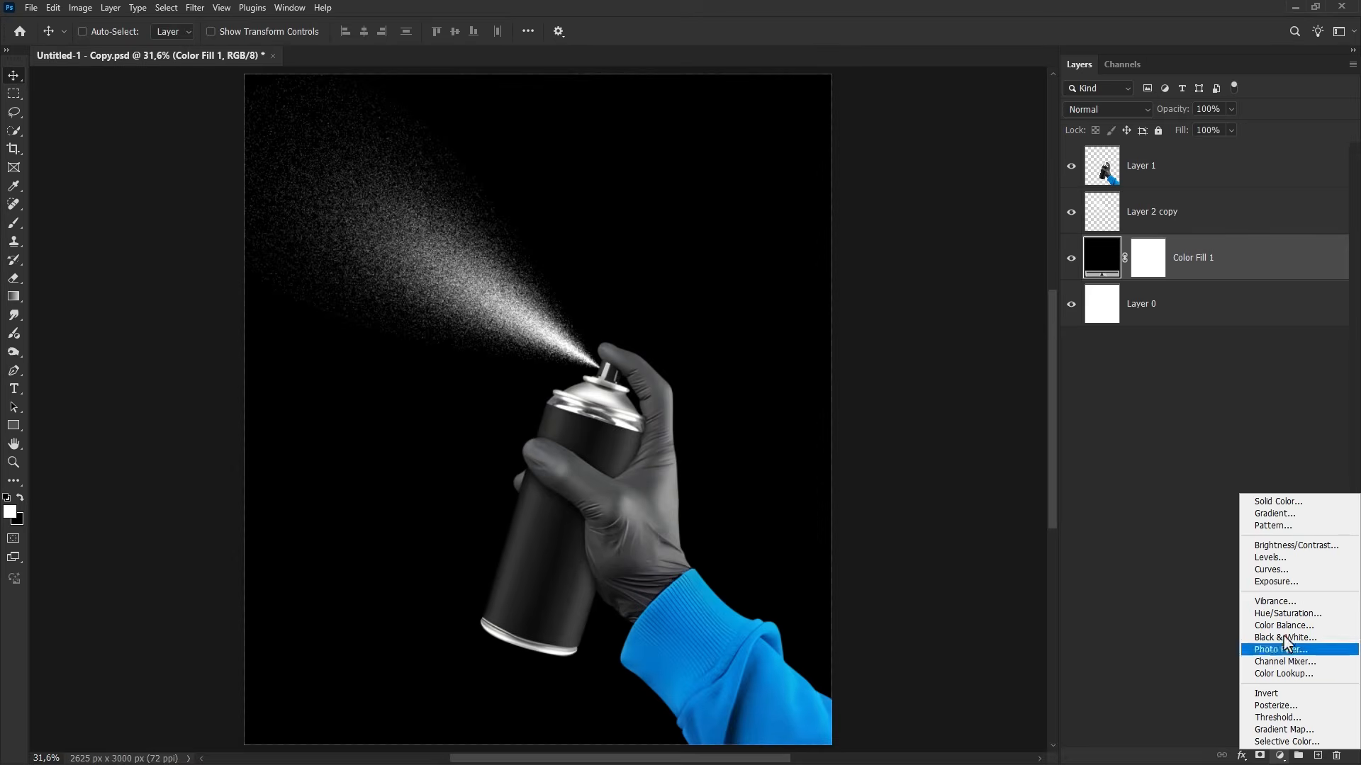
click(1280, 522)
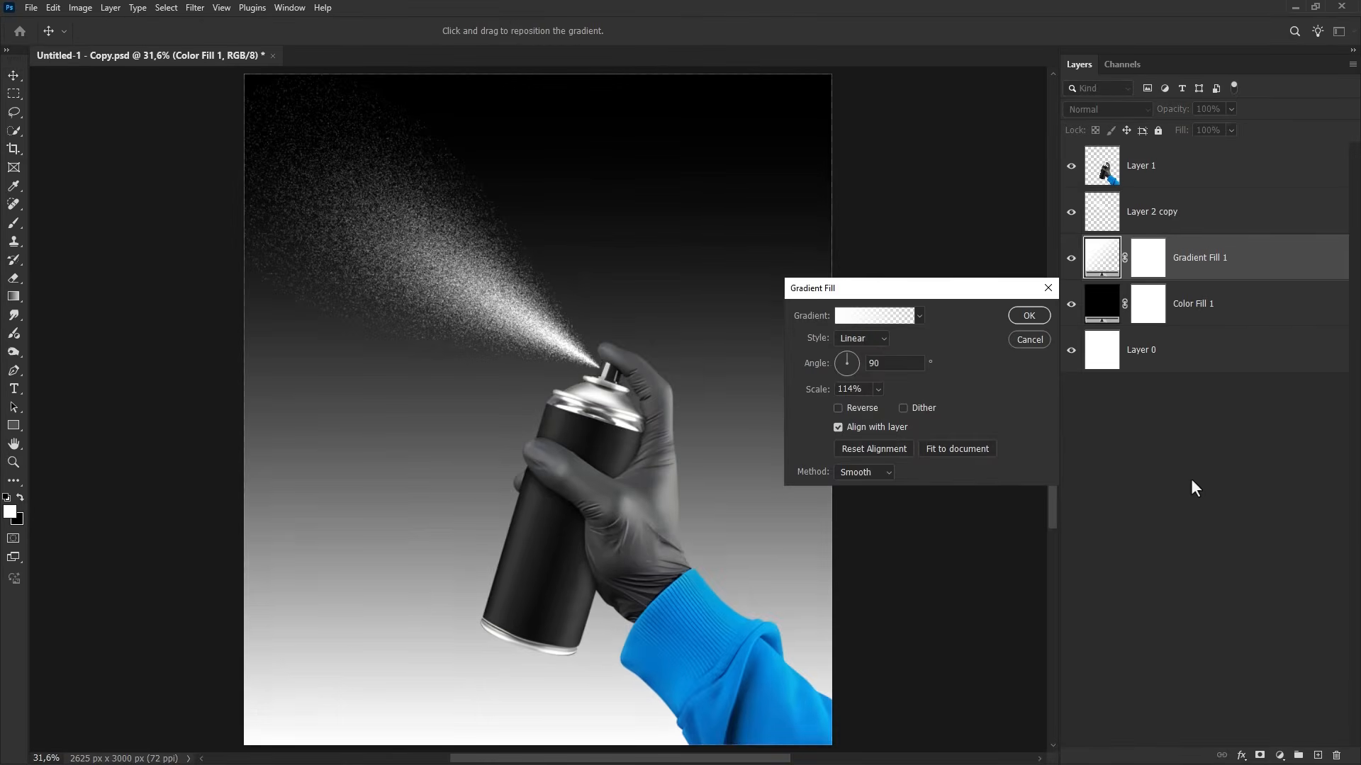
click(874, 346)
click(866, 363)
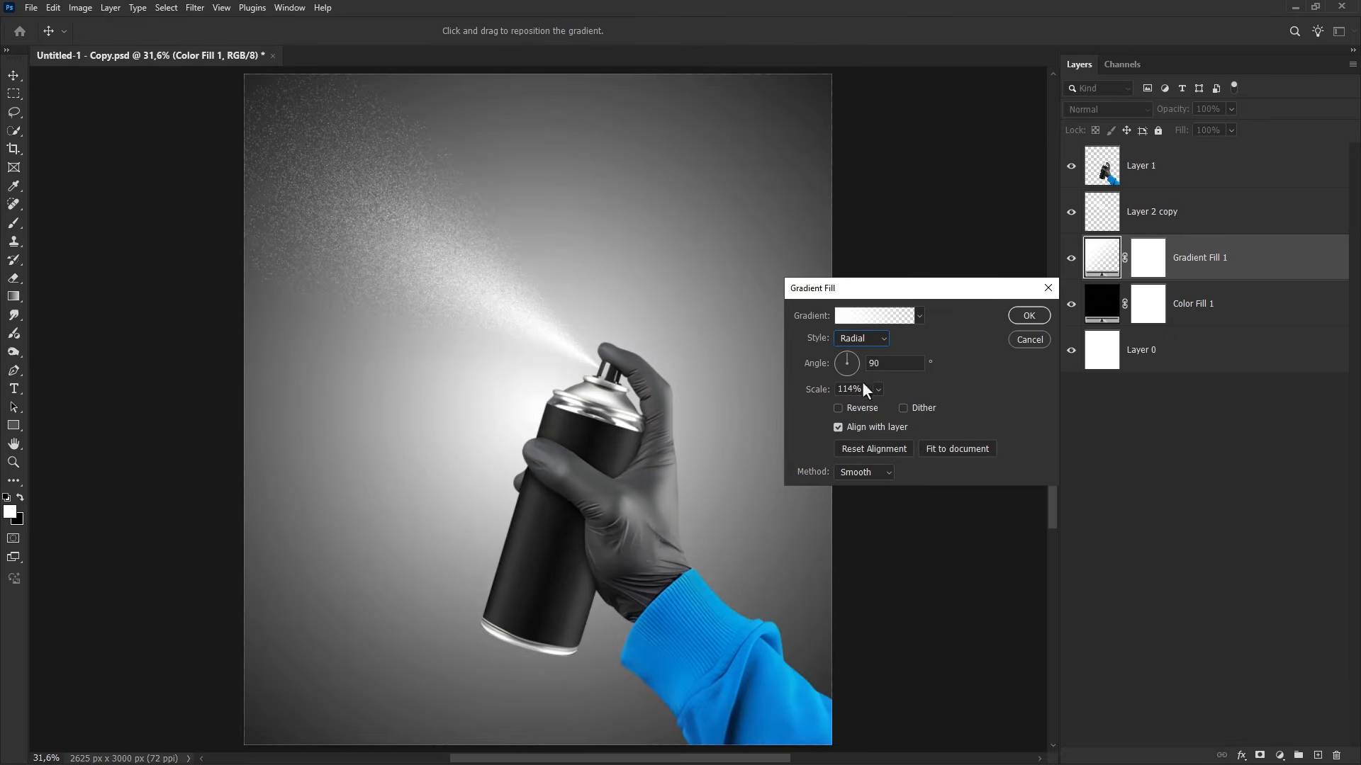
drag(862, 390, 828, 389)
text(111)
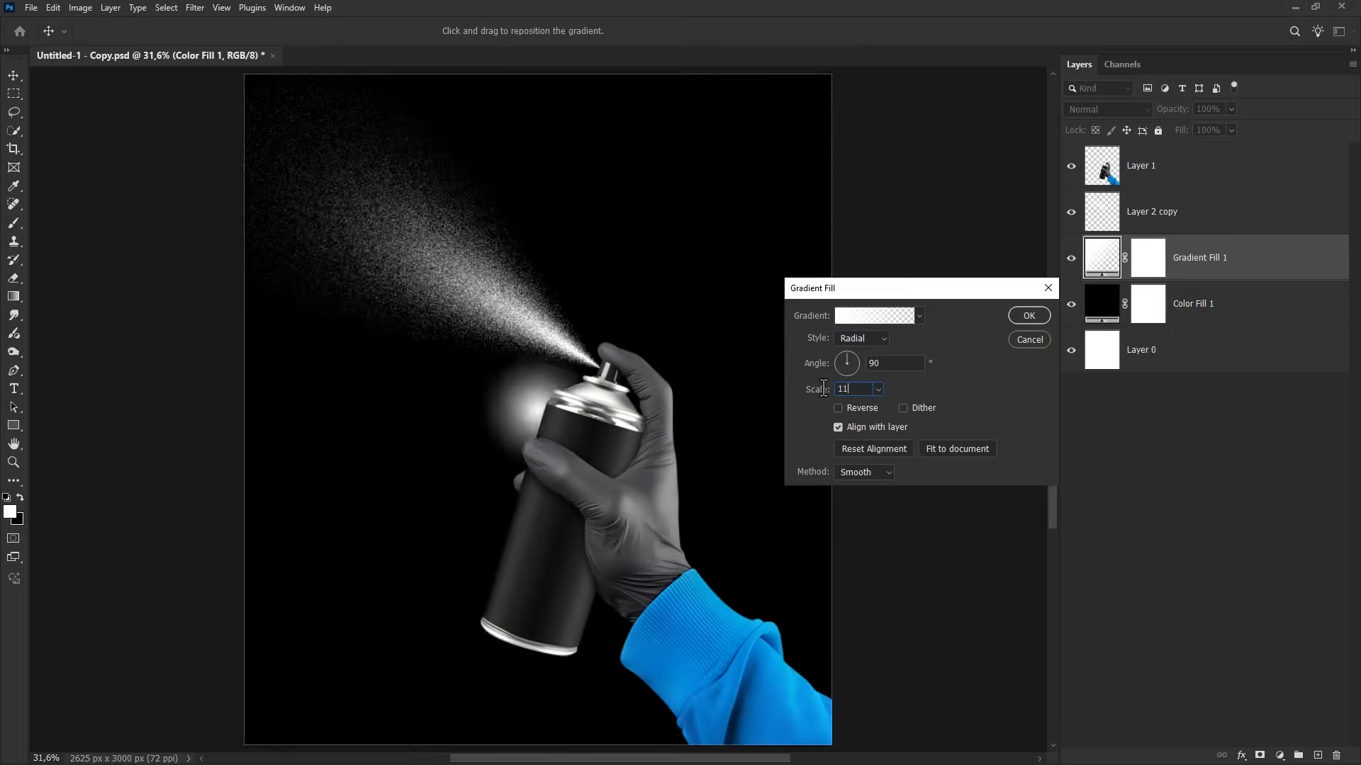
Step: Move the radial gradient's center to the lower-left area of the image and set the gradient layer's opacity to 49%
drag(542, 398, 343, 647)
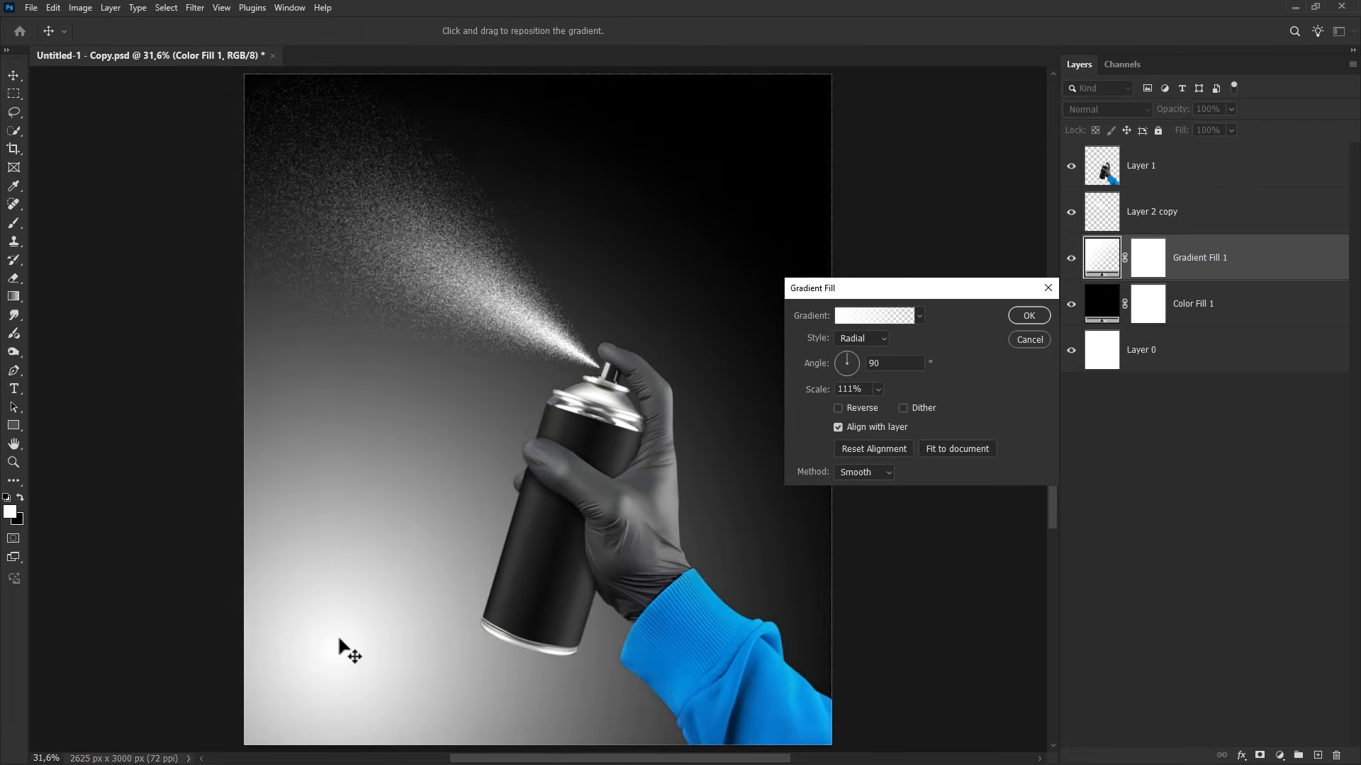
click(1026, 315)
click(1231, 109)
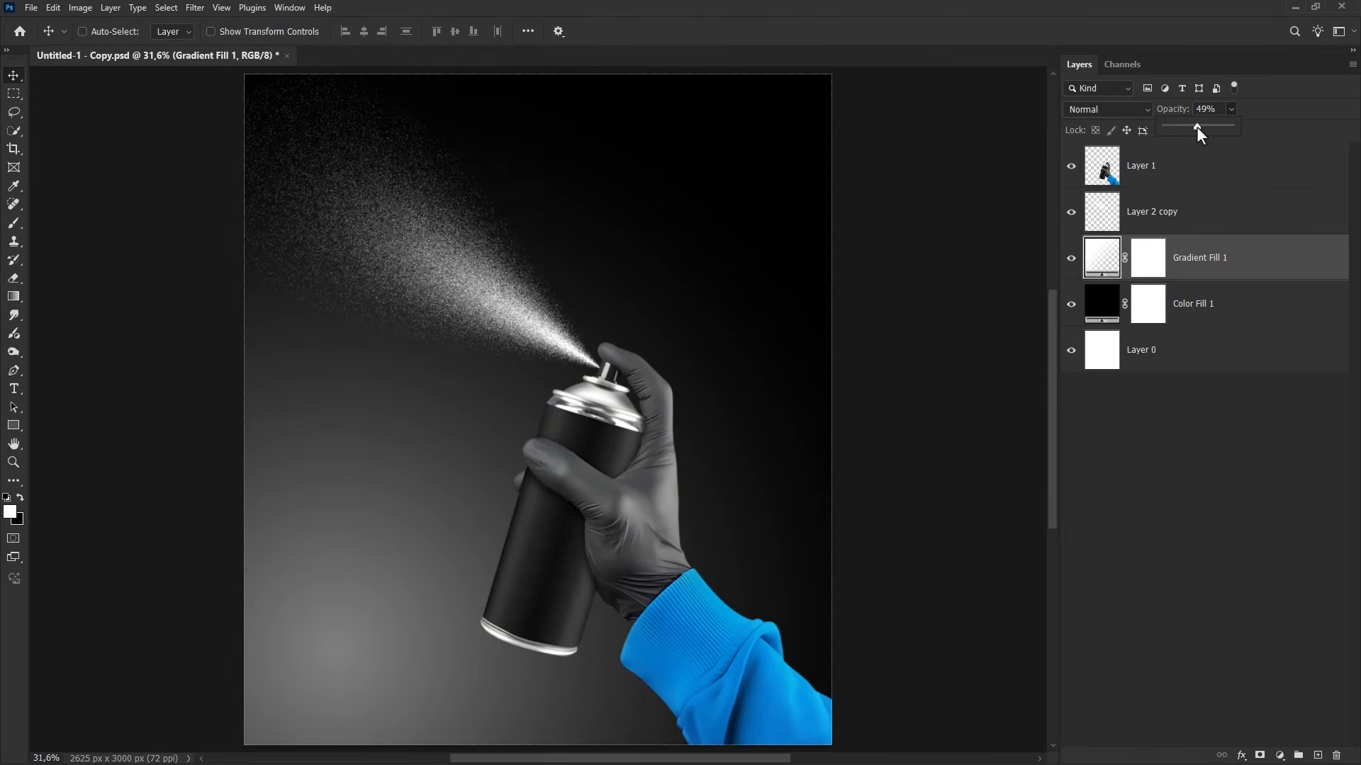
click(1242, 273)
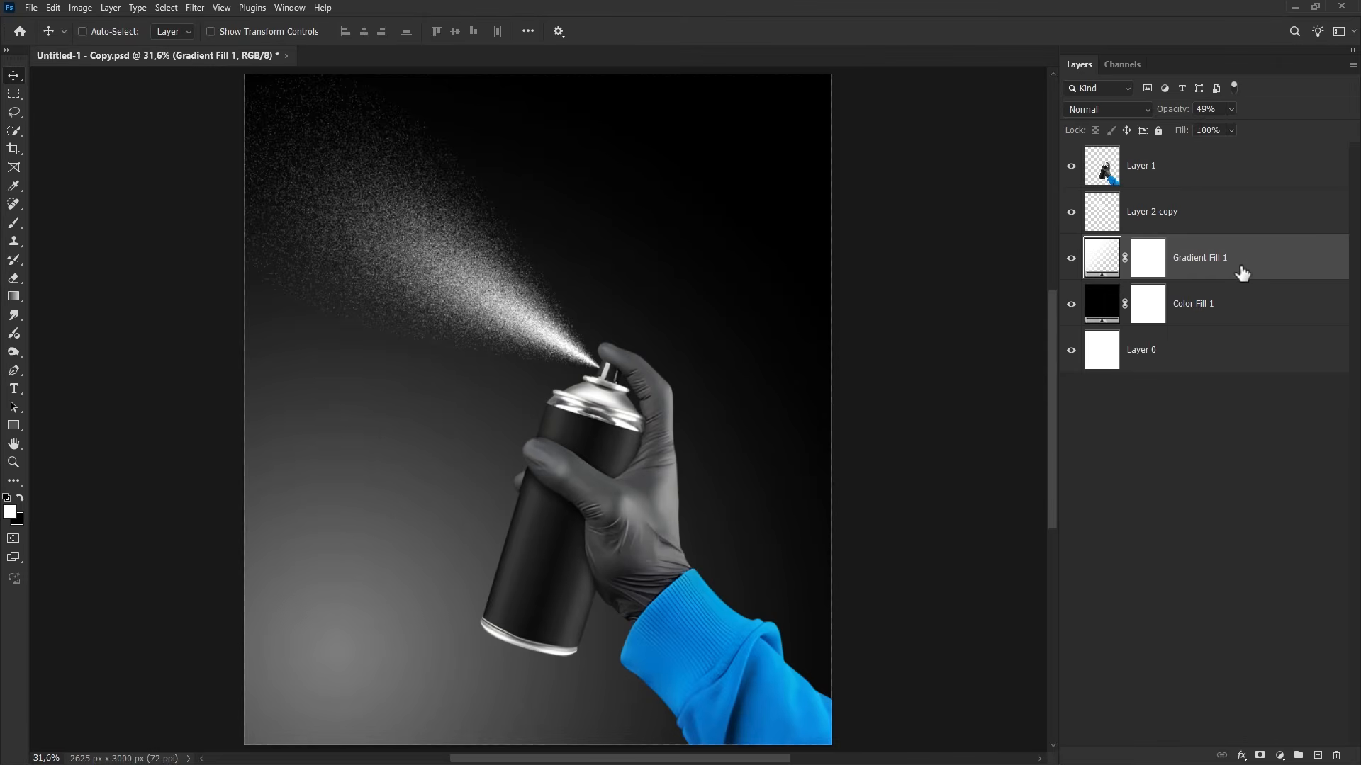
Step: Duplicate the hand and can layer together with the spray layer
click(1220, 213)
shift+click(1222, 176)
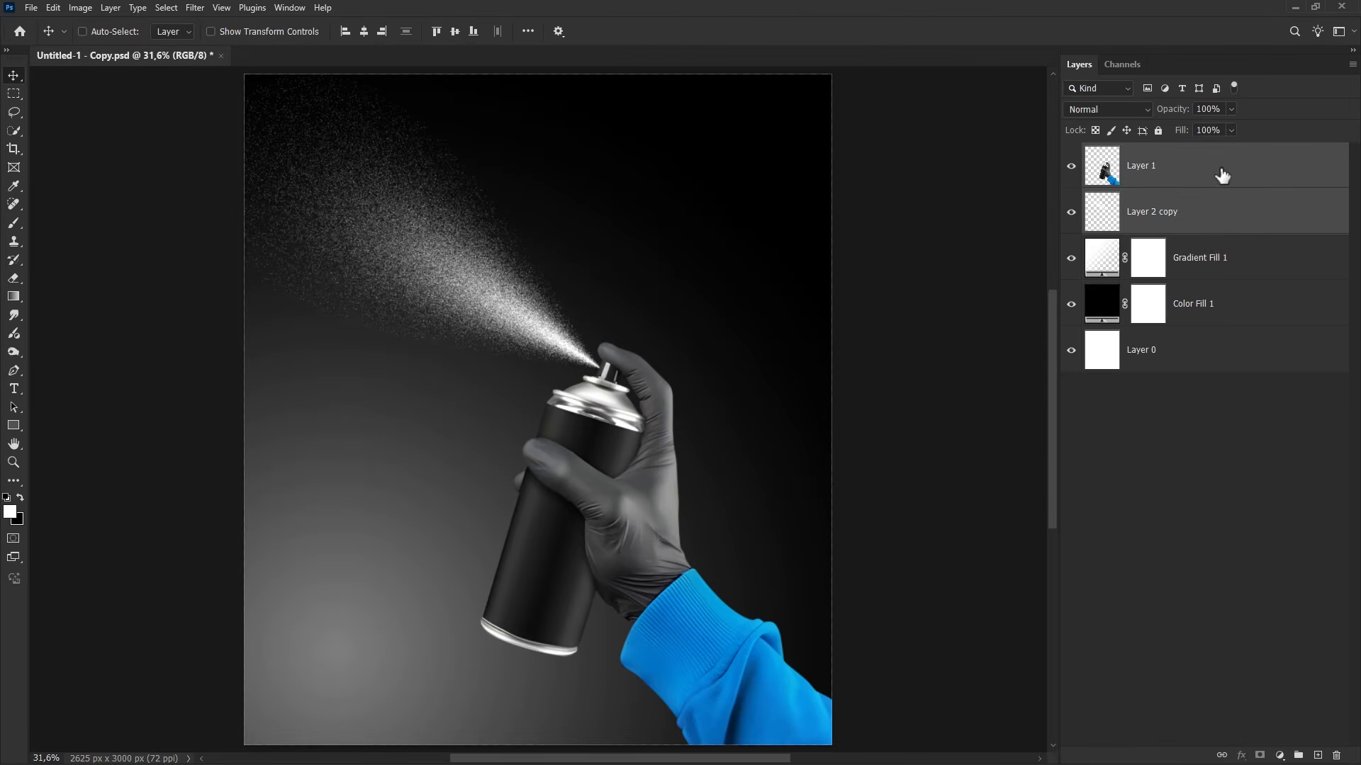
click(1071, 212)
click(1071, 212)
key(ctrl+j)
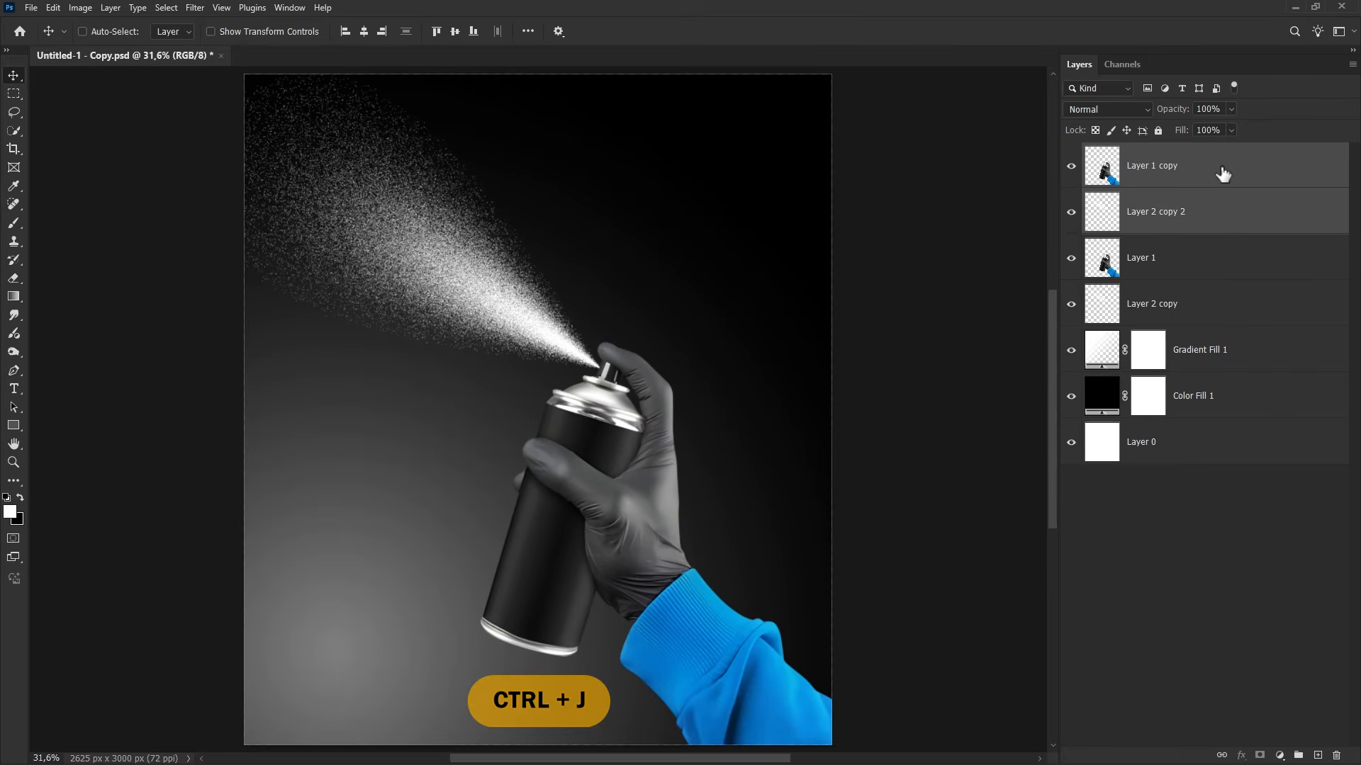
Step: Merge the duplicated hand and spray layers and turn the merged layer black by minimizing its lightness with Hue/Saturation
right_click(1224, 174)
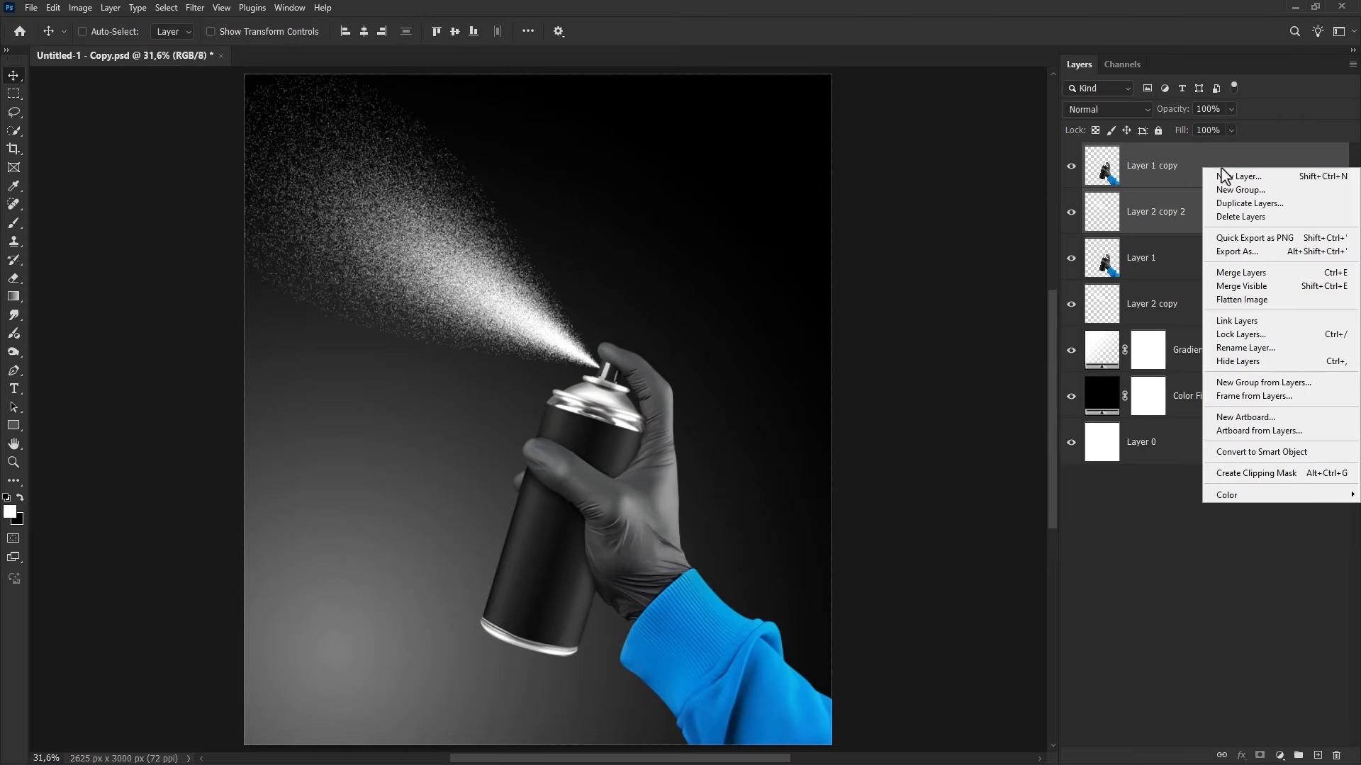
click(1240, 280)
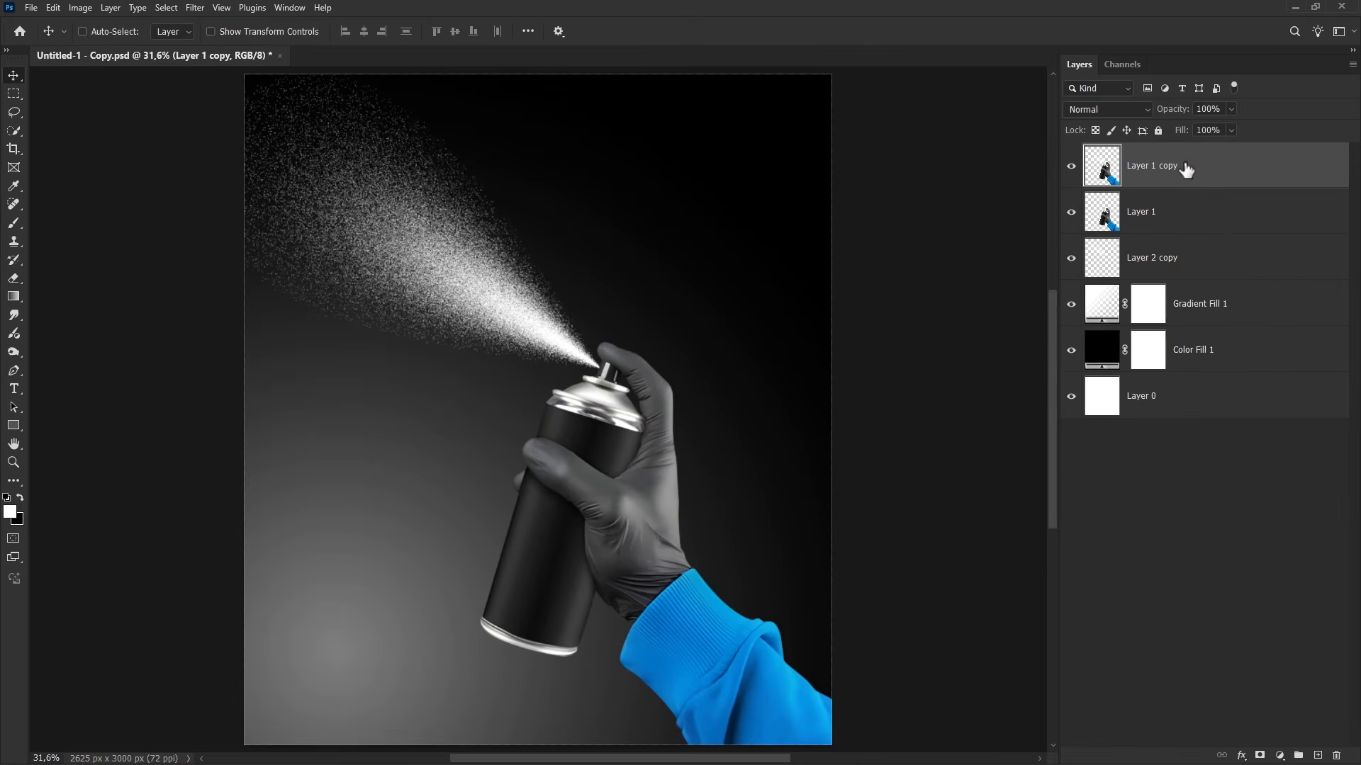
key(ctrl+u)
drag(941, 394, 825, 393)
click(1084, 256)
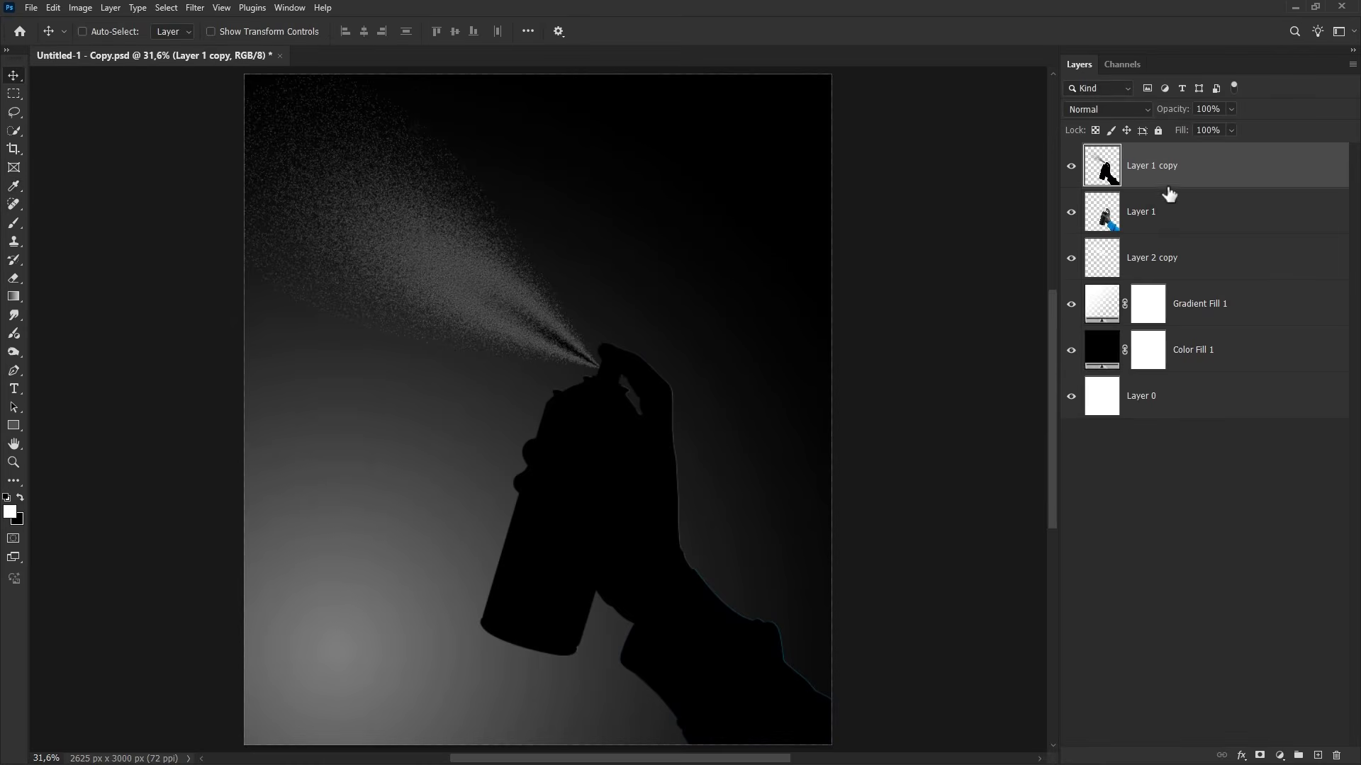
Step: Offset the black silhouette down and to the left of the can and place its layer beneath the hand and can layer
drag(611, 438, 451, 482)
drag(1176, 178, 1167, 220)
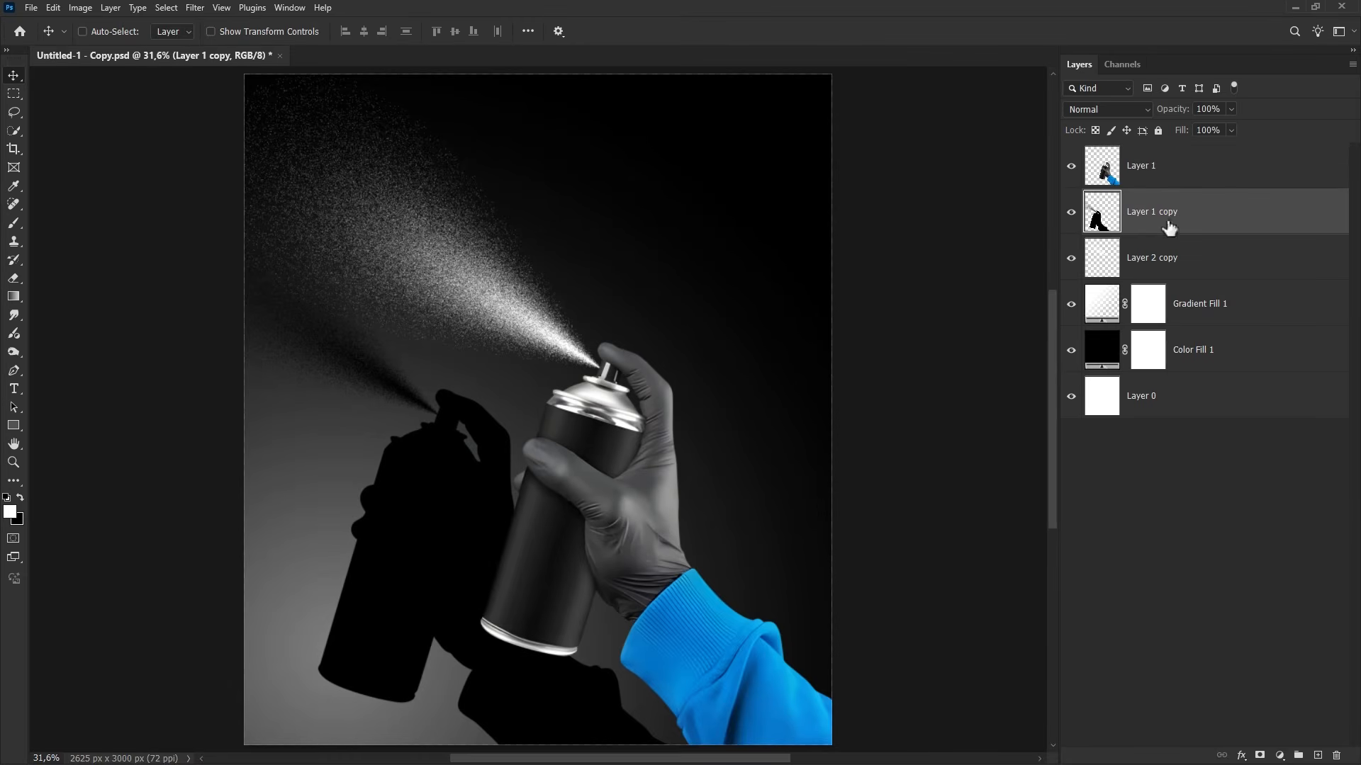
drag(479, 498, 456, 494)
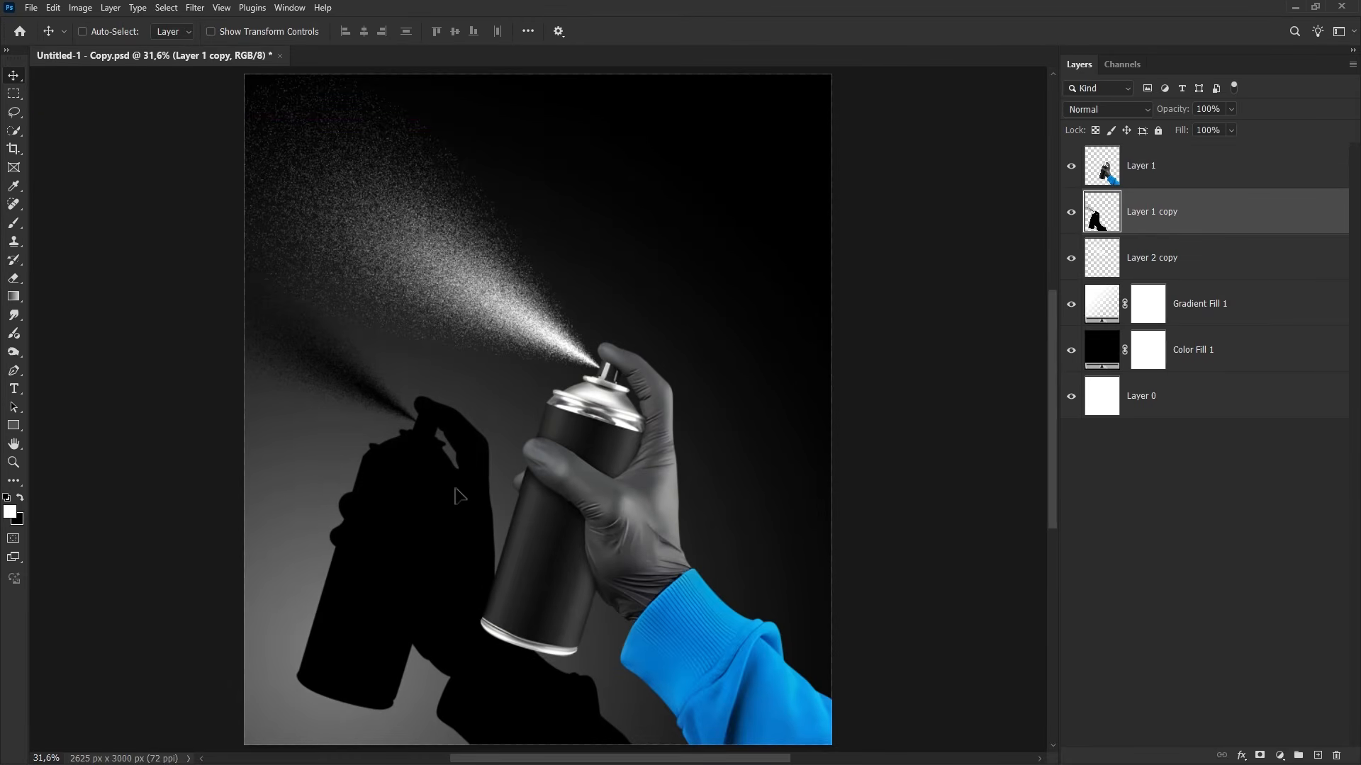
Step: Apply a Gaussian Blur with a radius of 111 pixels to the black silhouette layer
click(196, 8)
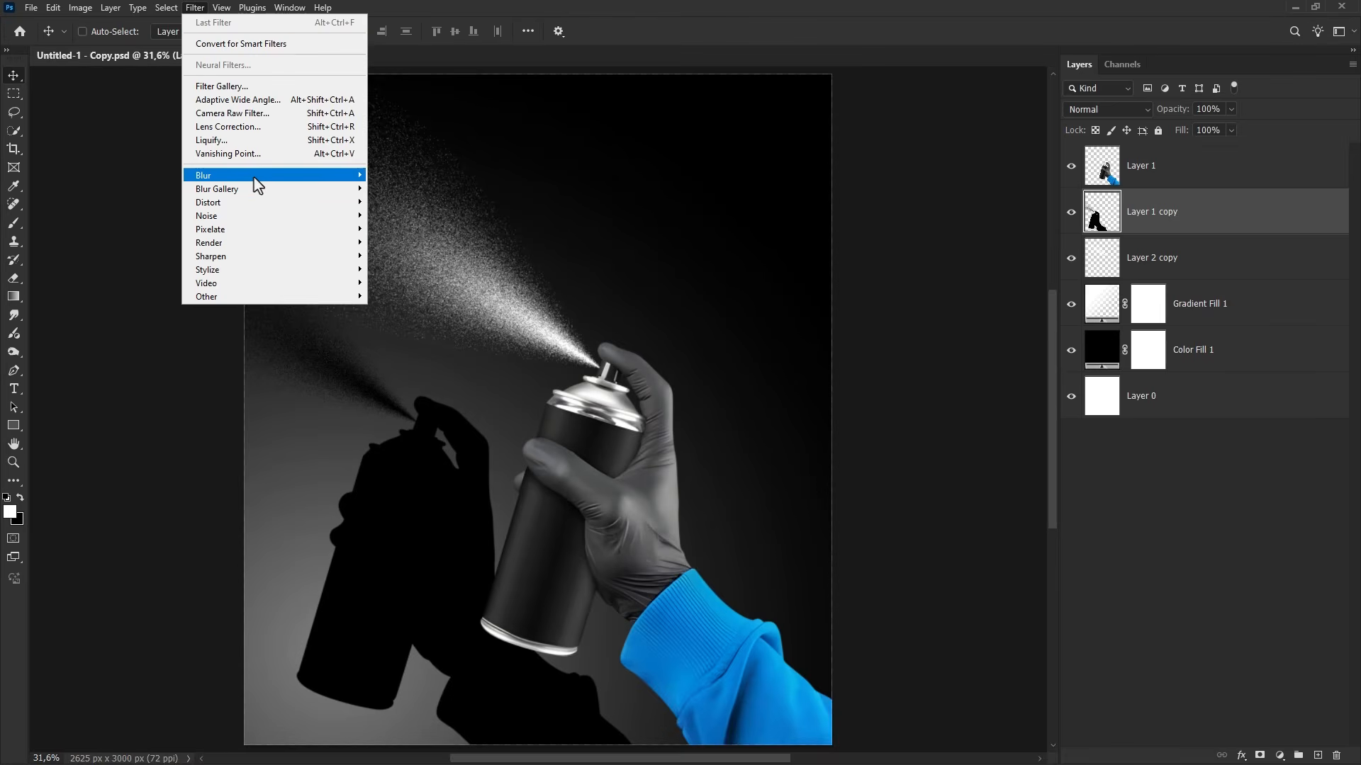
mouse_move(322, 175)
click(428, 228)
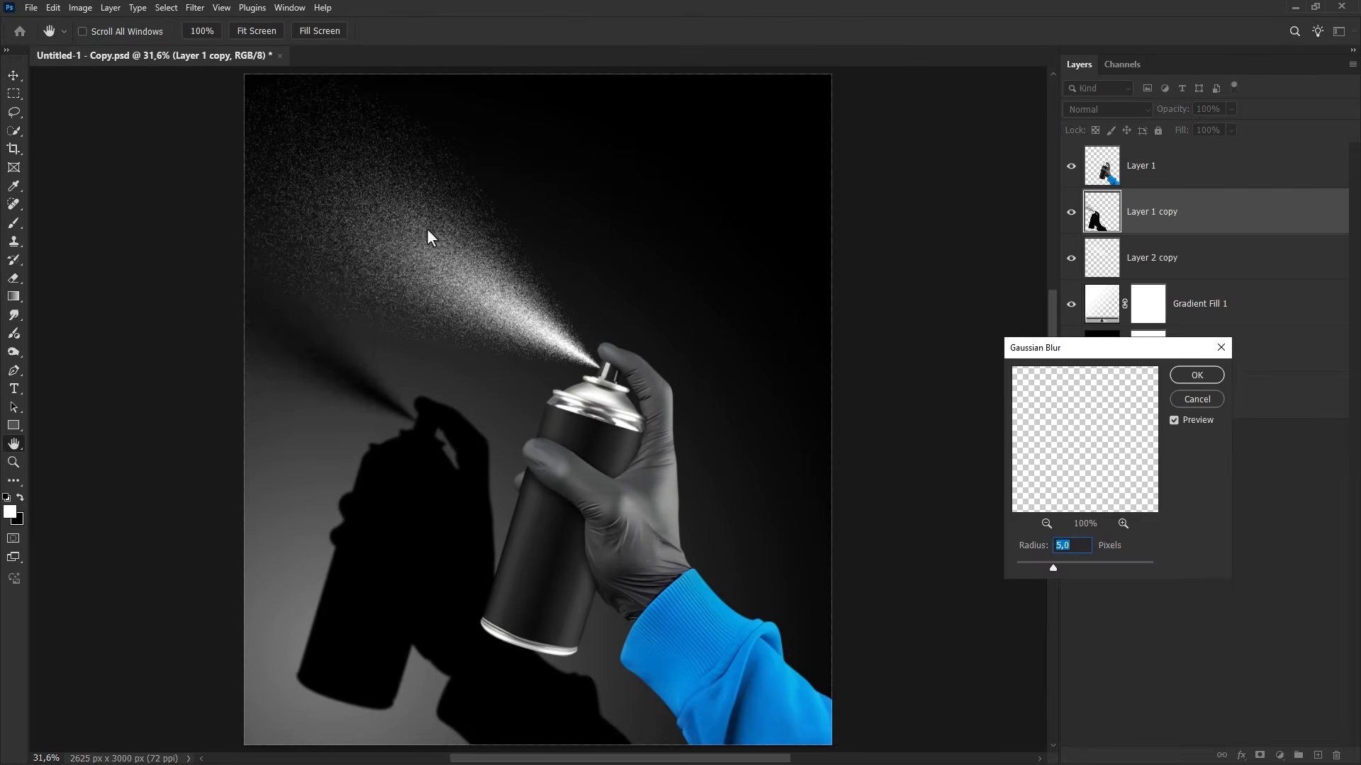
text(111)
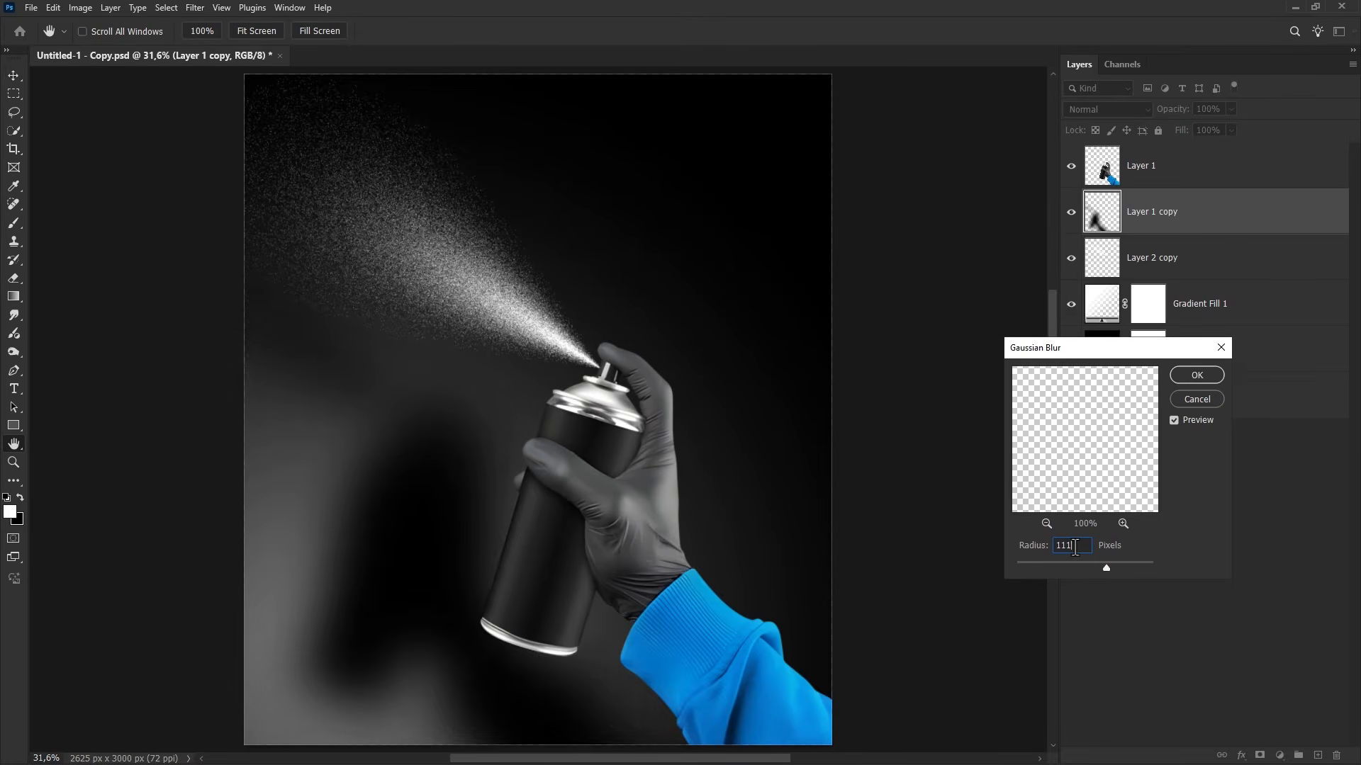
click(1183, 379)
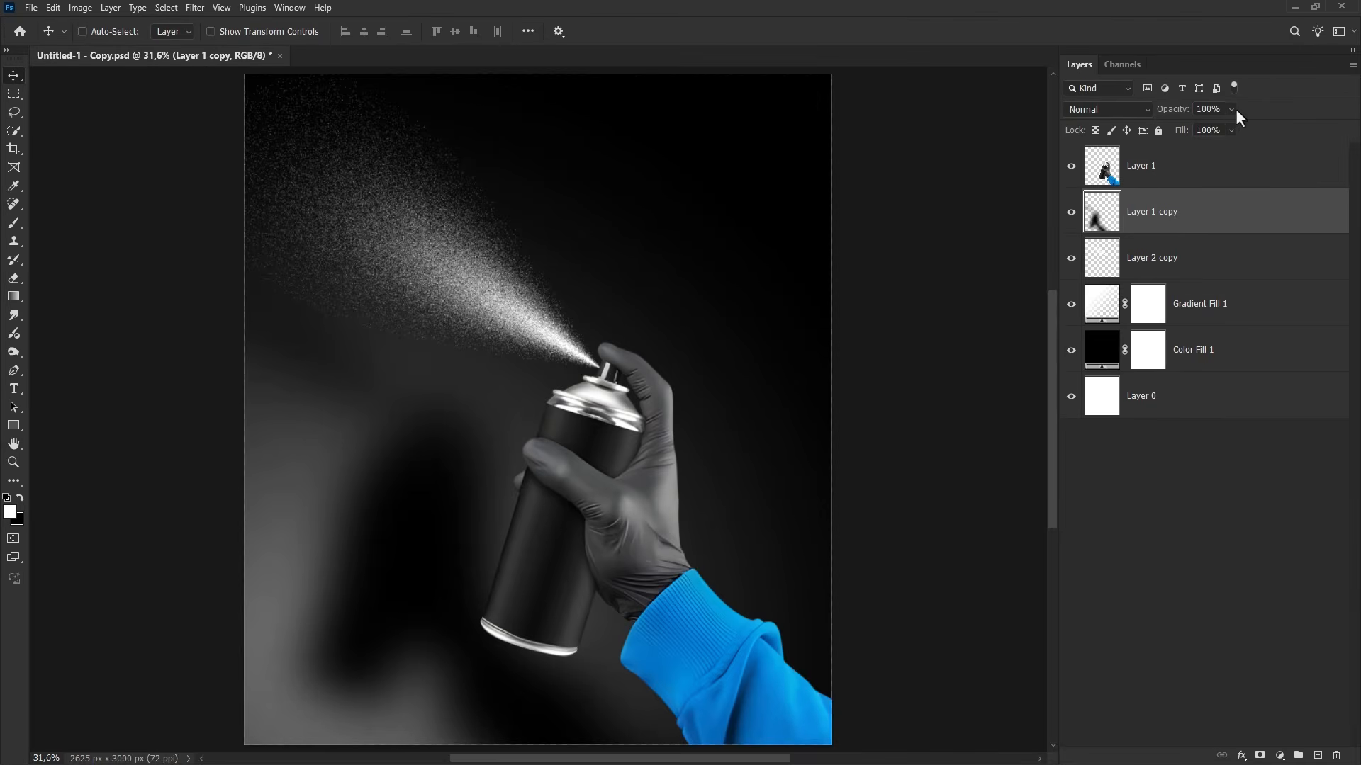
Step: Set the blurred silhouette layer's opacity to 29% and compare the image with and without it
drag(1188, 130, 1184, 131)
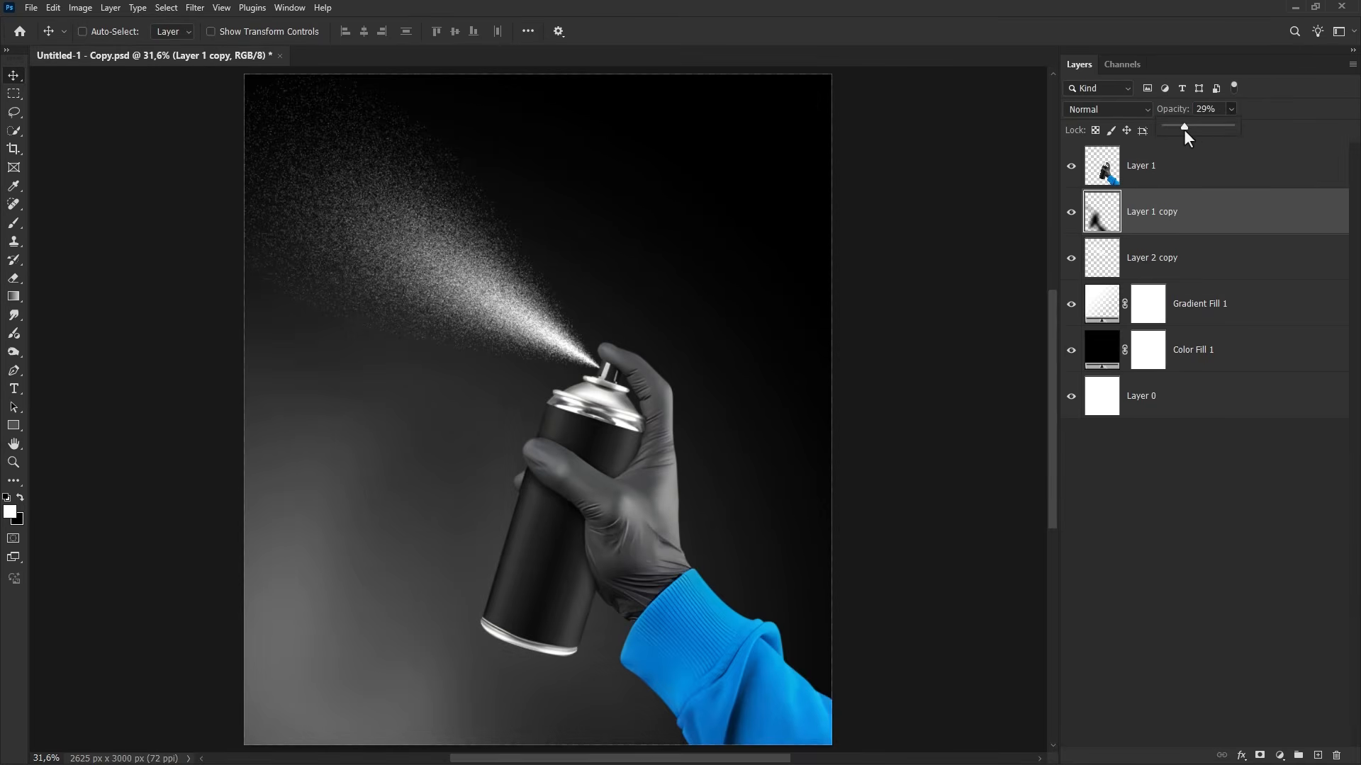
click(1070, 214)
click(1070, 214)
Step: Move the blurred silhouette layer below the spray layer and rename it "shadow"
drag(1203, 223, 1193, 274)
double_click(1153, 262)
text(shadow)
key(Return)
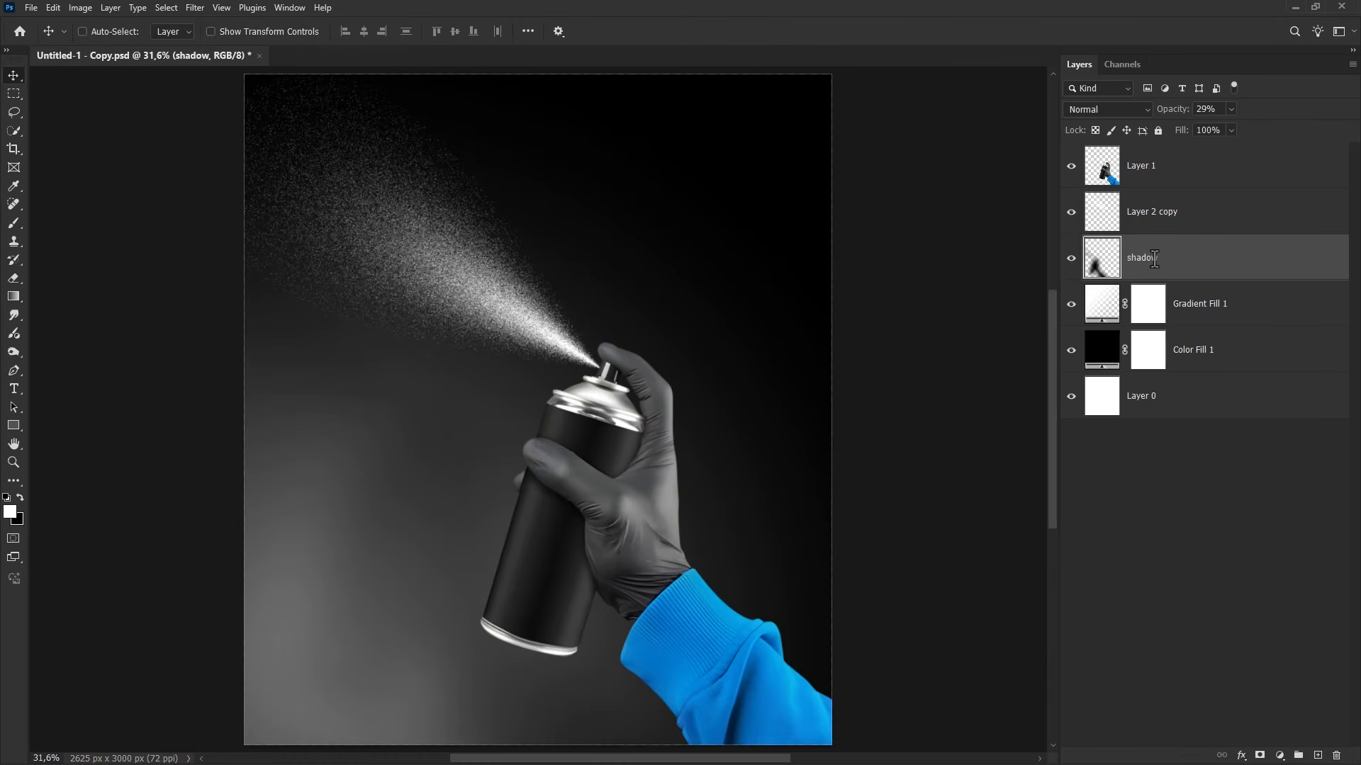
Step: Rename the spray layer "spray" and shift the shadow slightly upward in the image
double_click(1156, 213)
text(spray)
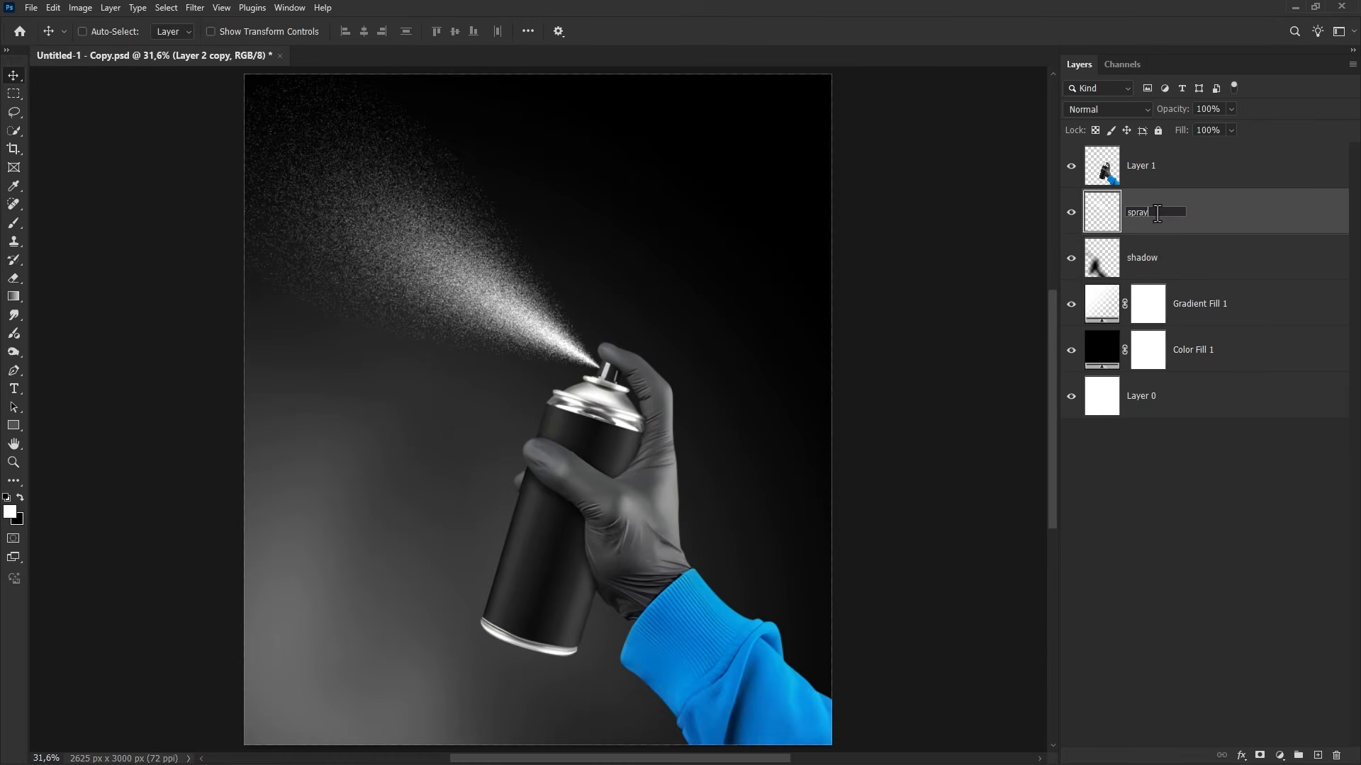
key(Return)
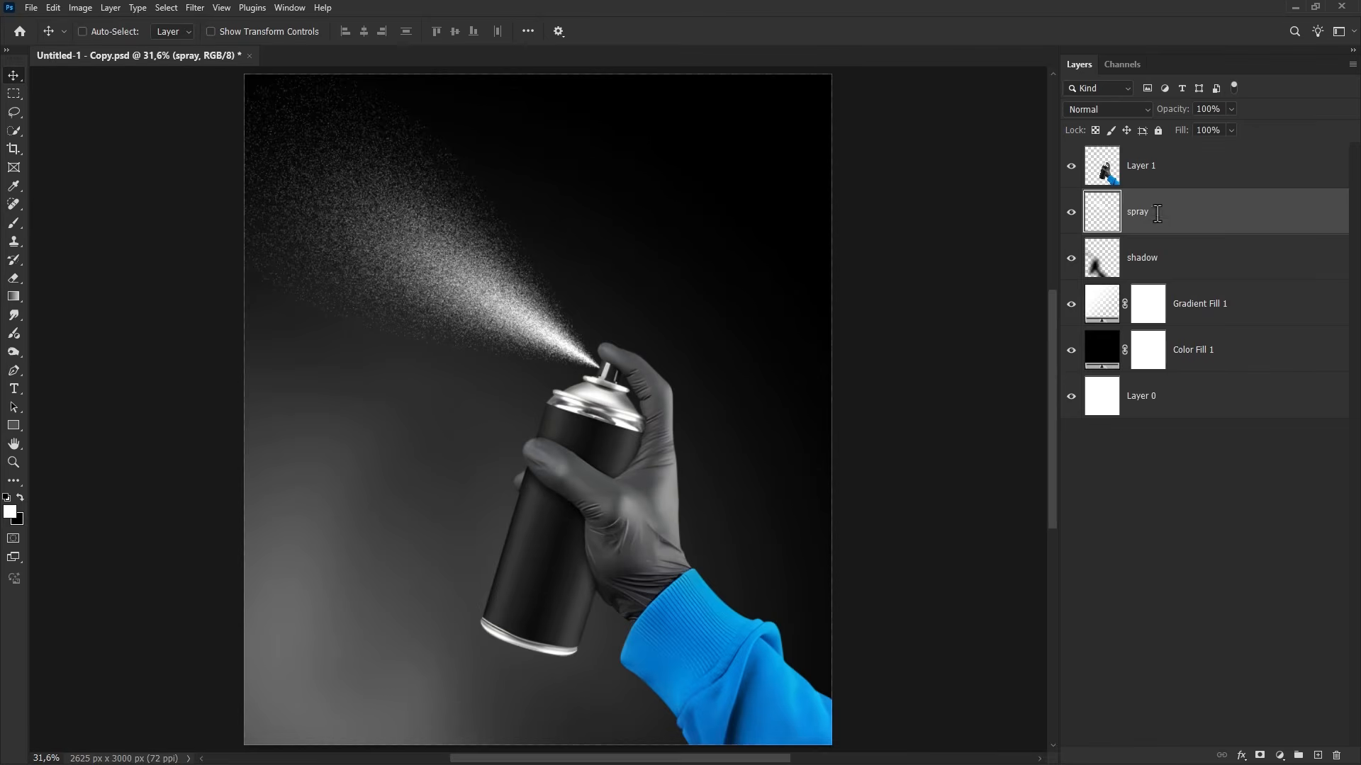
click(1157, 257)
drag(466, 480, 470, 445)
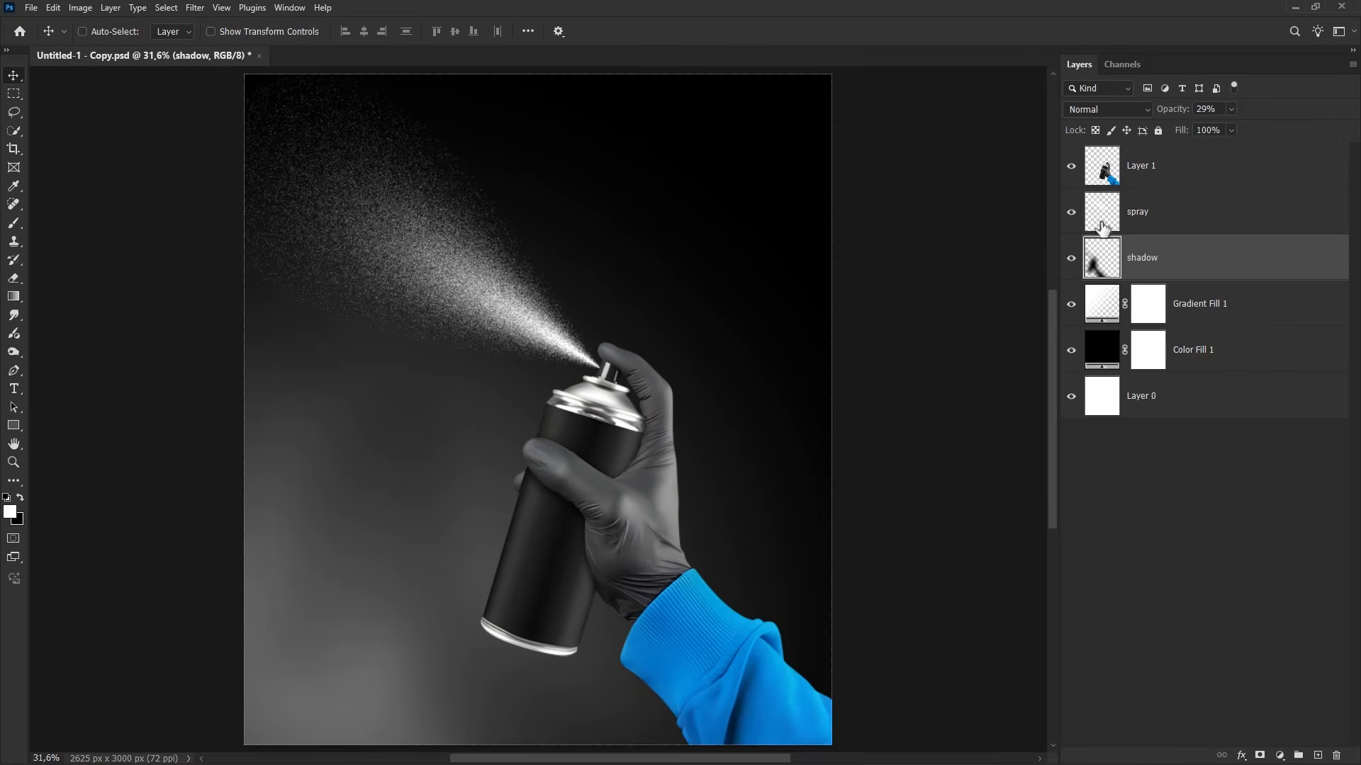
Step: Add a layer mask to the spray layer and prepare a soft black Brush with 11% flow
click(1148, 211)
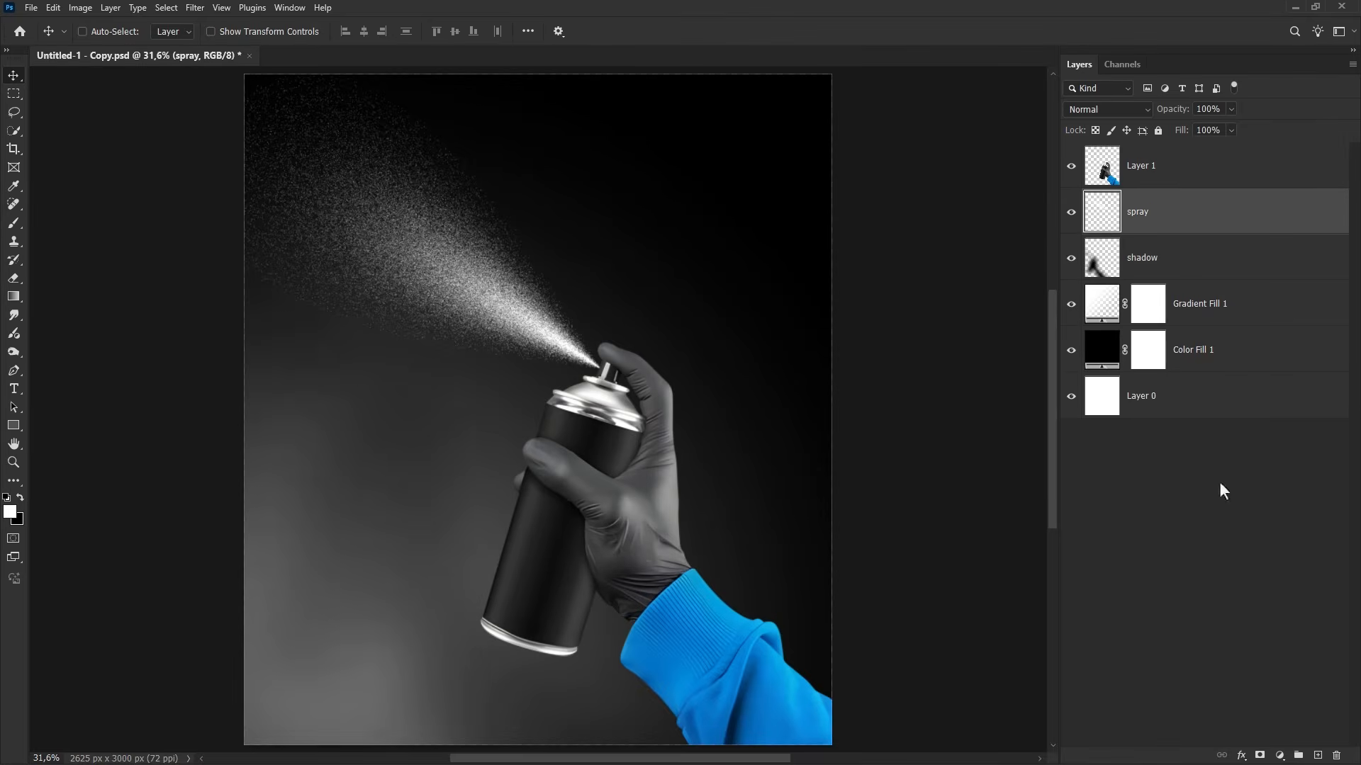
click(1261, 754)
drag(18, 223, 39, 225)
click(19, 498)
drag(445, 183, 354, 163)
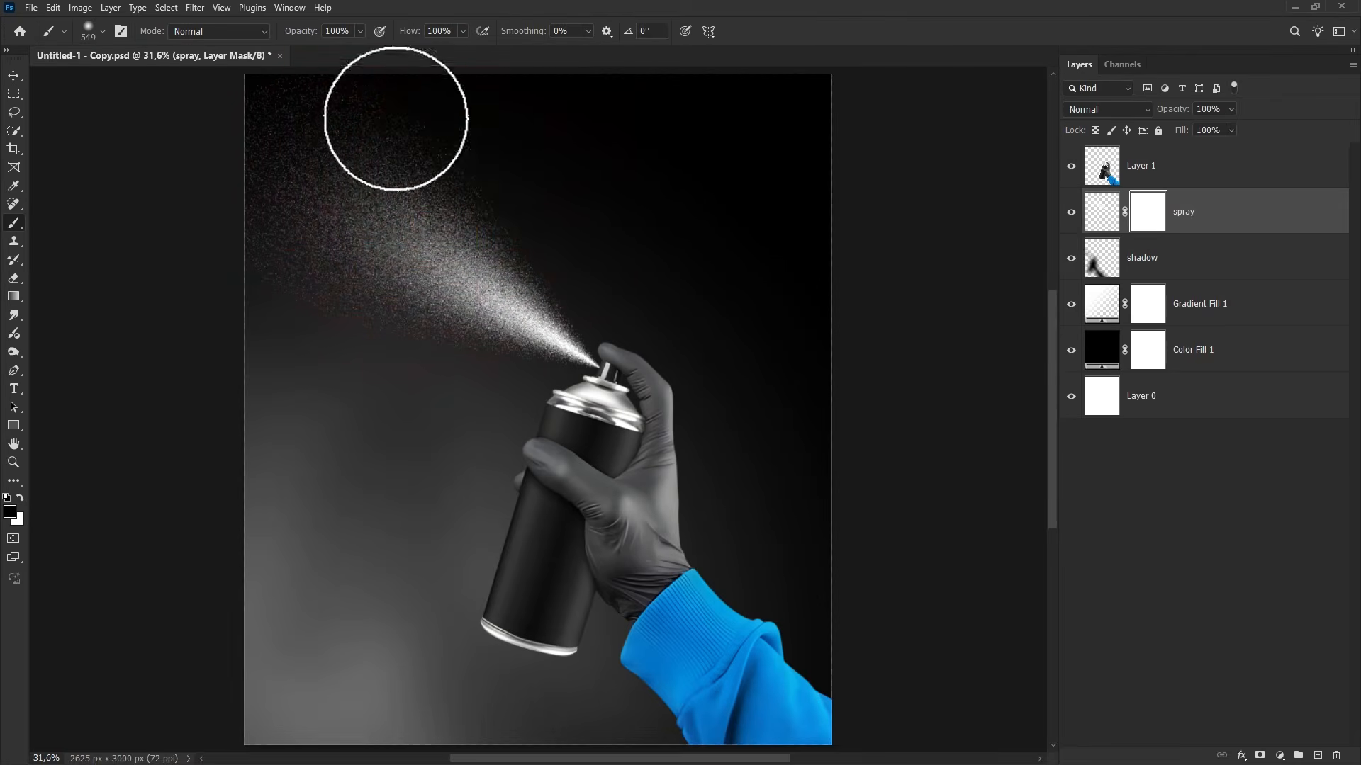
drag(408, 47, 403, 47)
Step: Paint black on the spray layer's mask with a 359 px brush along the cone's lower and upper edges to fade them
scroll(534, 234, up, 6)
drag(470, 463, 425, 462)
mouse_move(377, 503)
mouse_down()
mouse_move(562, 560)
mouse_move(479, 520)
mouse_move(541, 532)
mouse_move(404, 517)
mouse_move(604, 537)
mouse_move(203, 410)
mouse_move(252, 430)
mouse_move(182, 443)
mouse_move(270, 470)
mouse_move(333, 446)
mouse_move(662, 577)
mouse_move(419, 449)
mouse_move(200, 383)
mouse_up()
drag(289, 404, 228, 529)
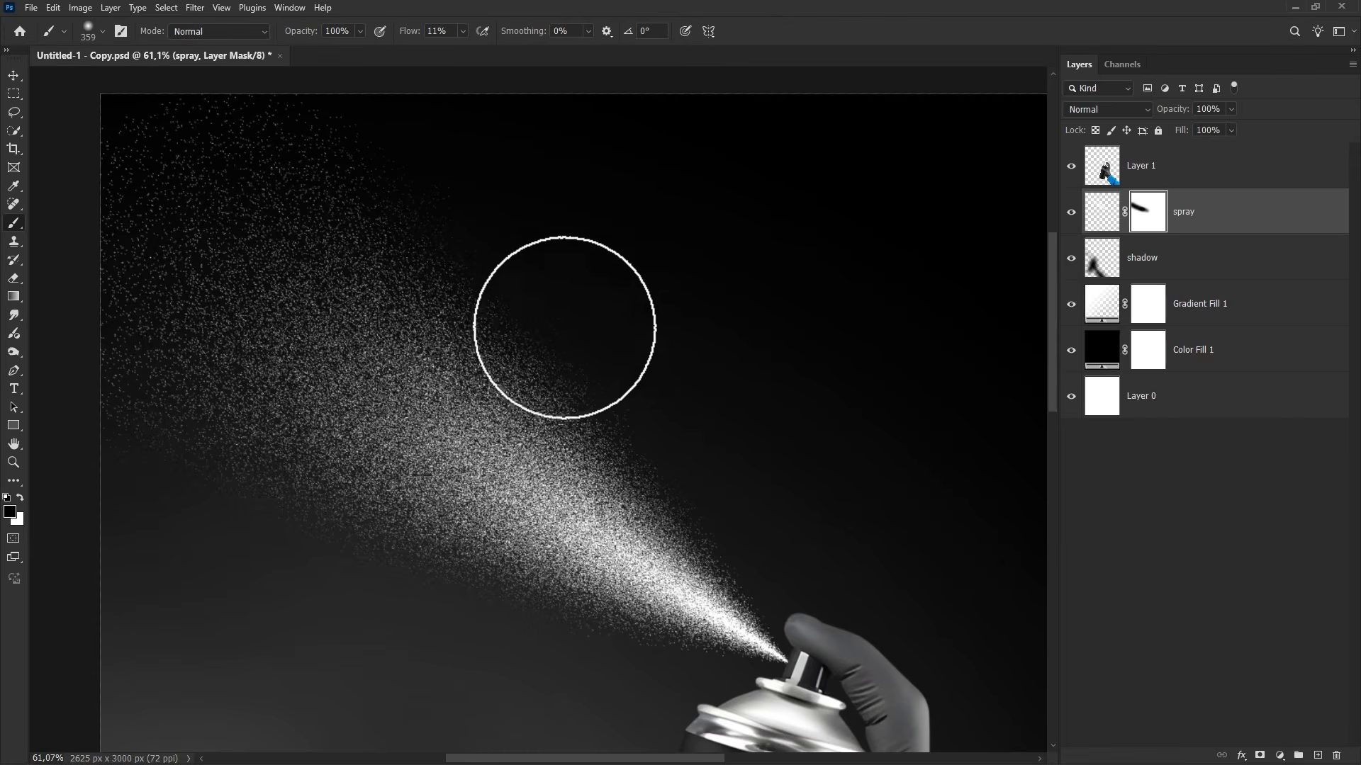
mouse_move(660, 480)
mouse_down()
mouse_move(541, 375)
mouse_move(402, 194)
mouse_move(324, 130)
mouse_move(373, 106)
mouse_up()
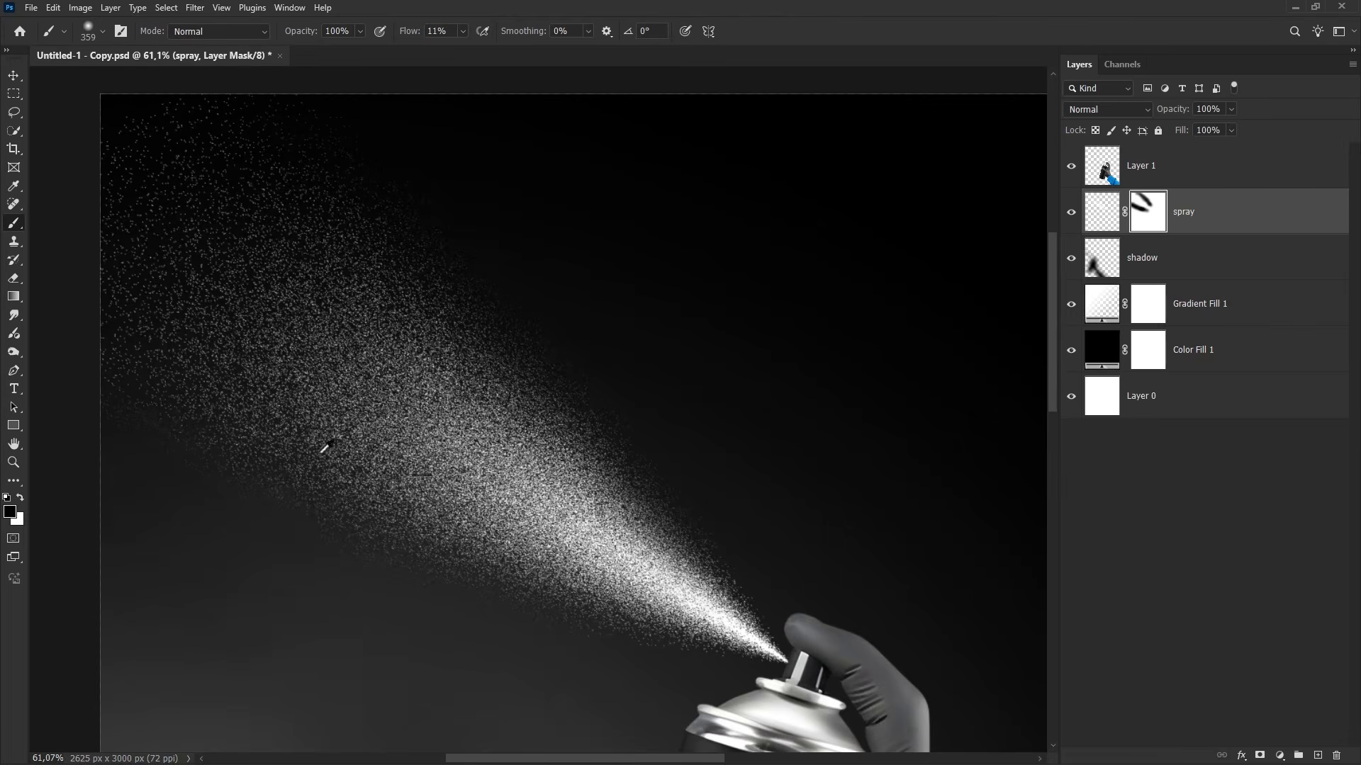
scroll(496, 290, down, 5)
click(14, 75)
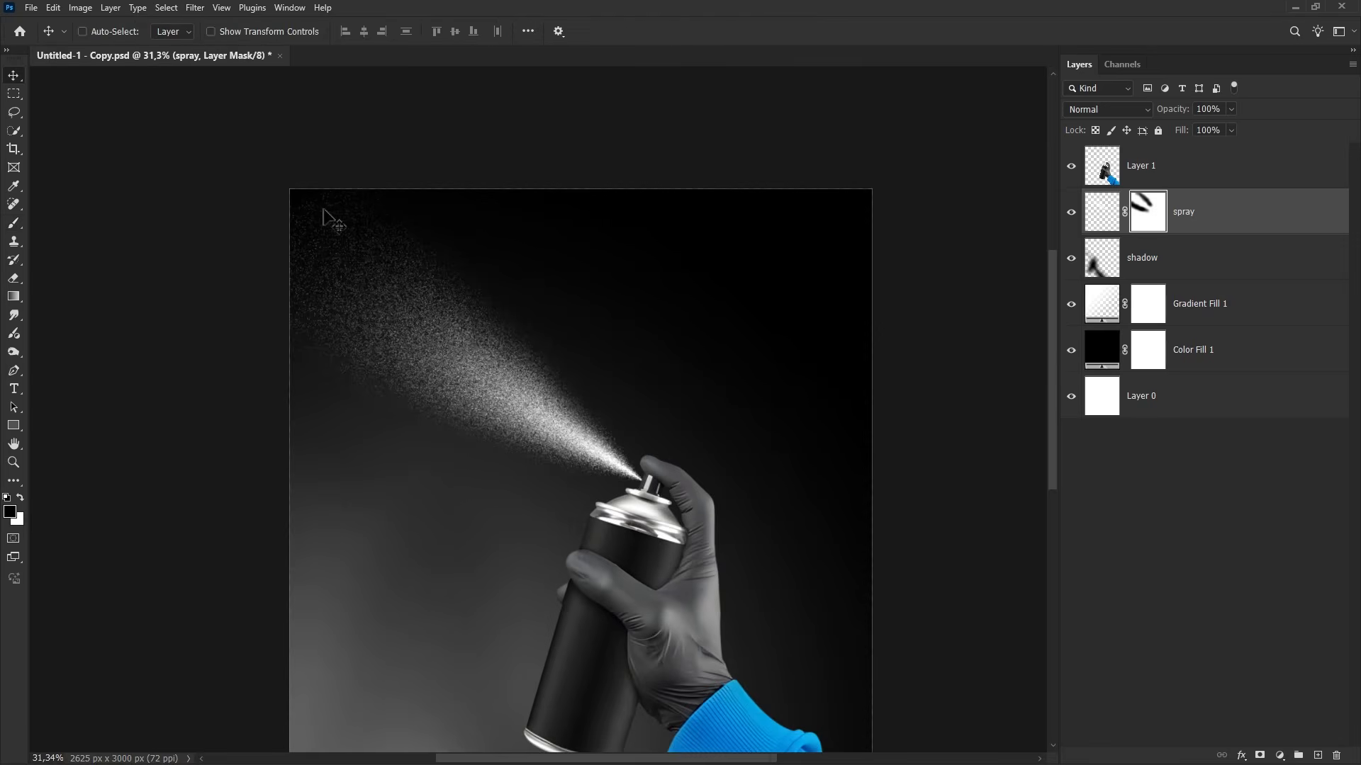
key(ctrl+0)
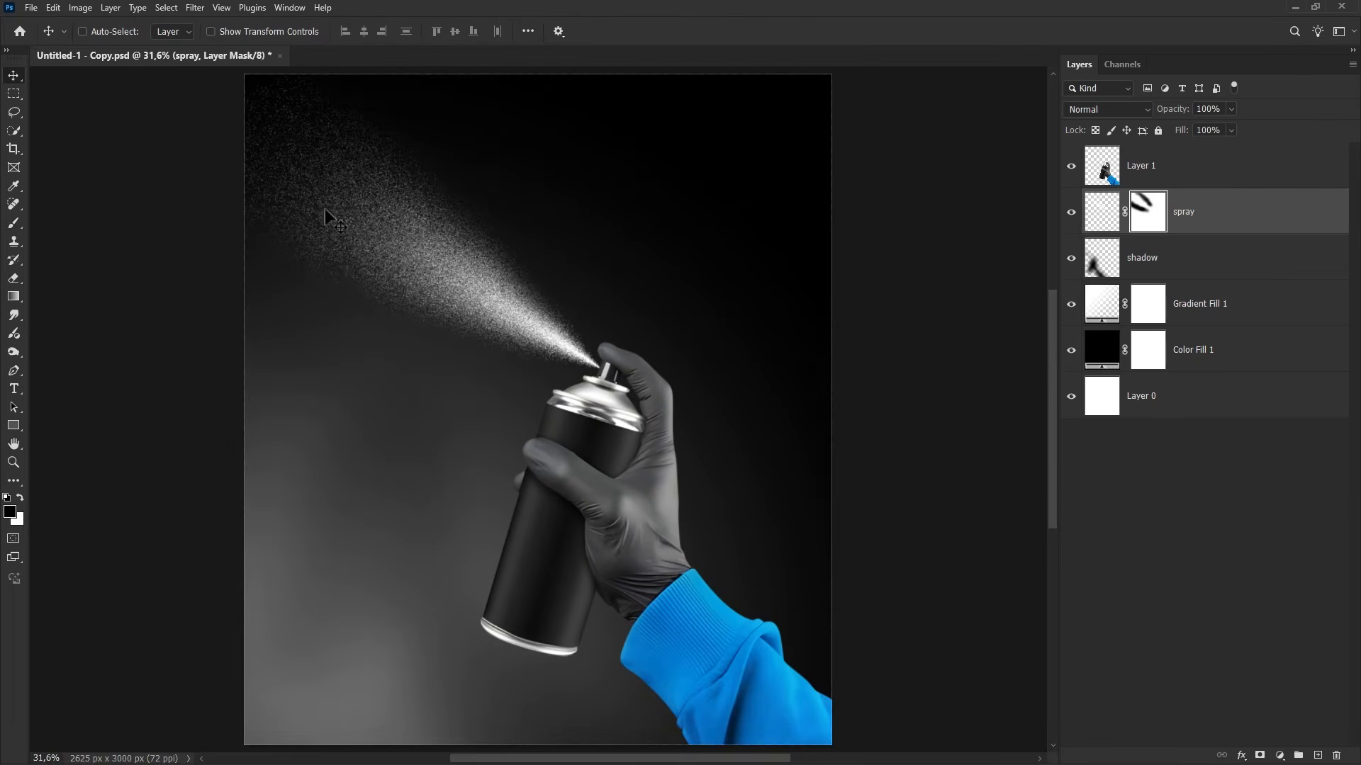
key(ctrl+2)
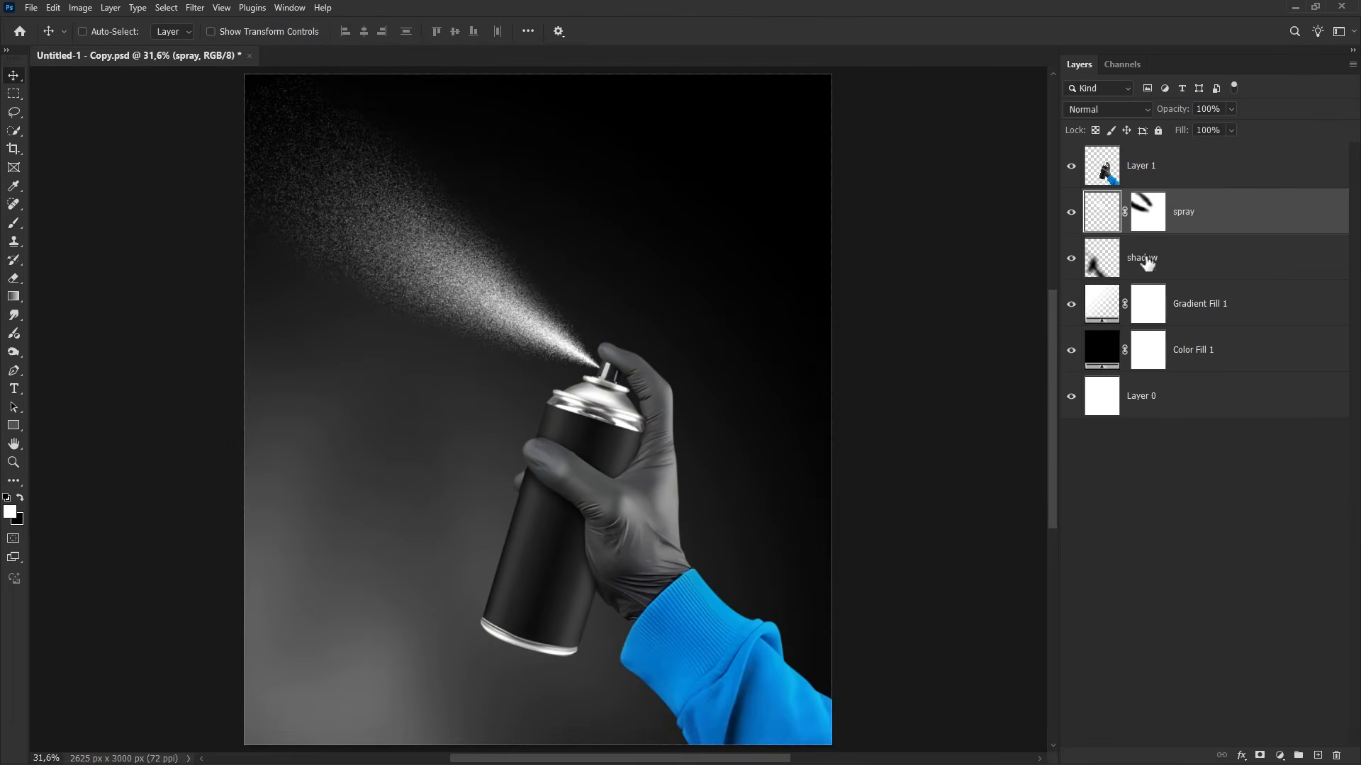
Step: Reposition the radial gradient fill's center up and to the right, closer to the can
double_click(1102, 307)
drag(313, 674, 394, 586)
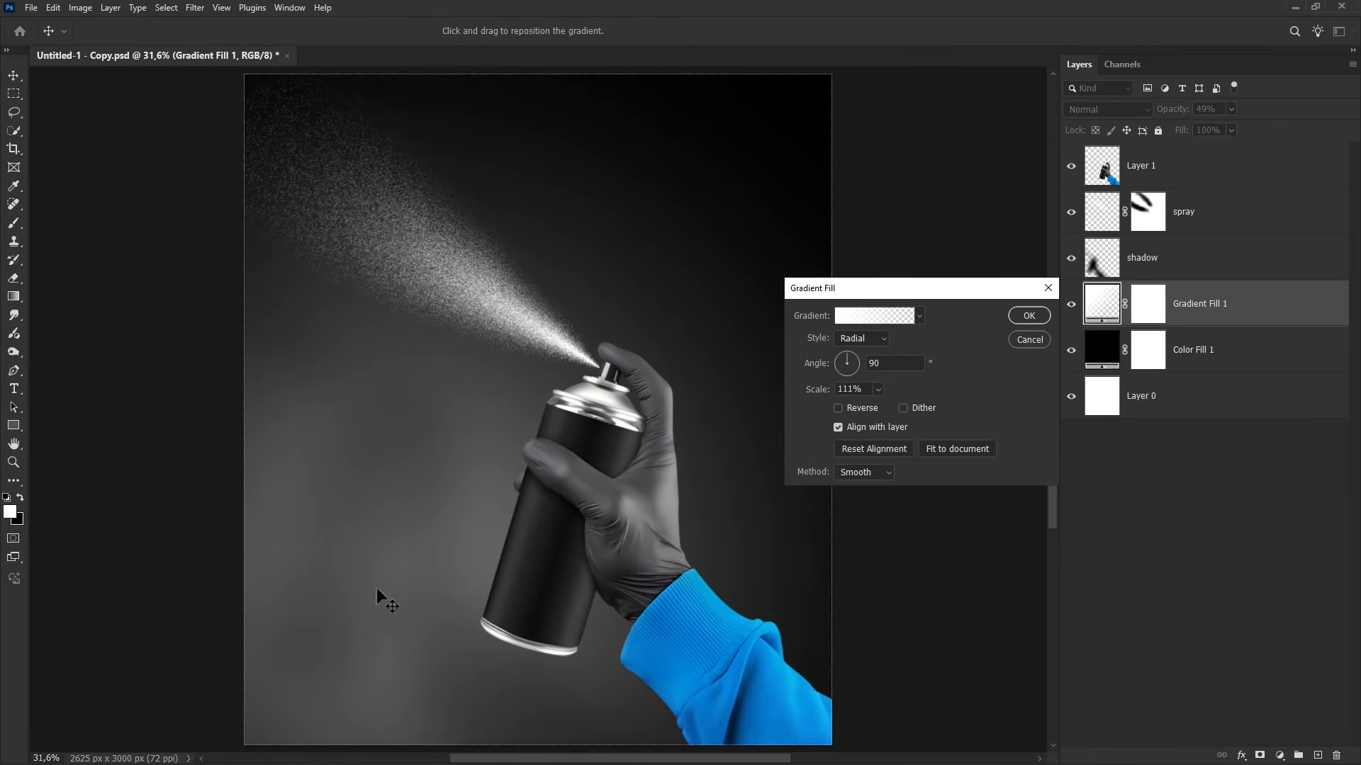
click(1028, 316)
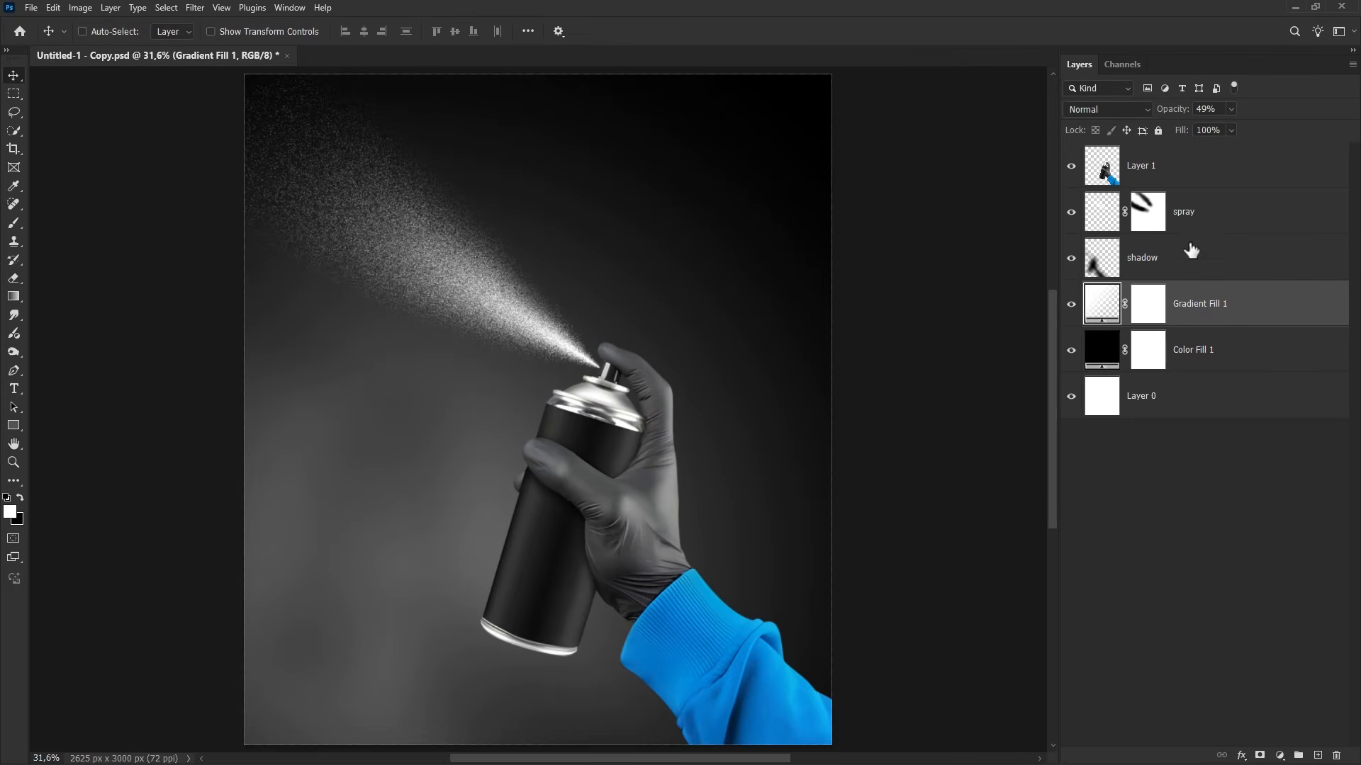
Step: Add an Exposure adjustment clipped to the hand and can layer with Gamma Correction set to 0.78
click(1185, 179)
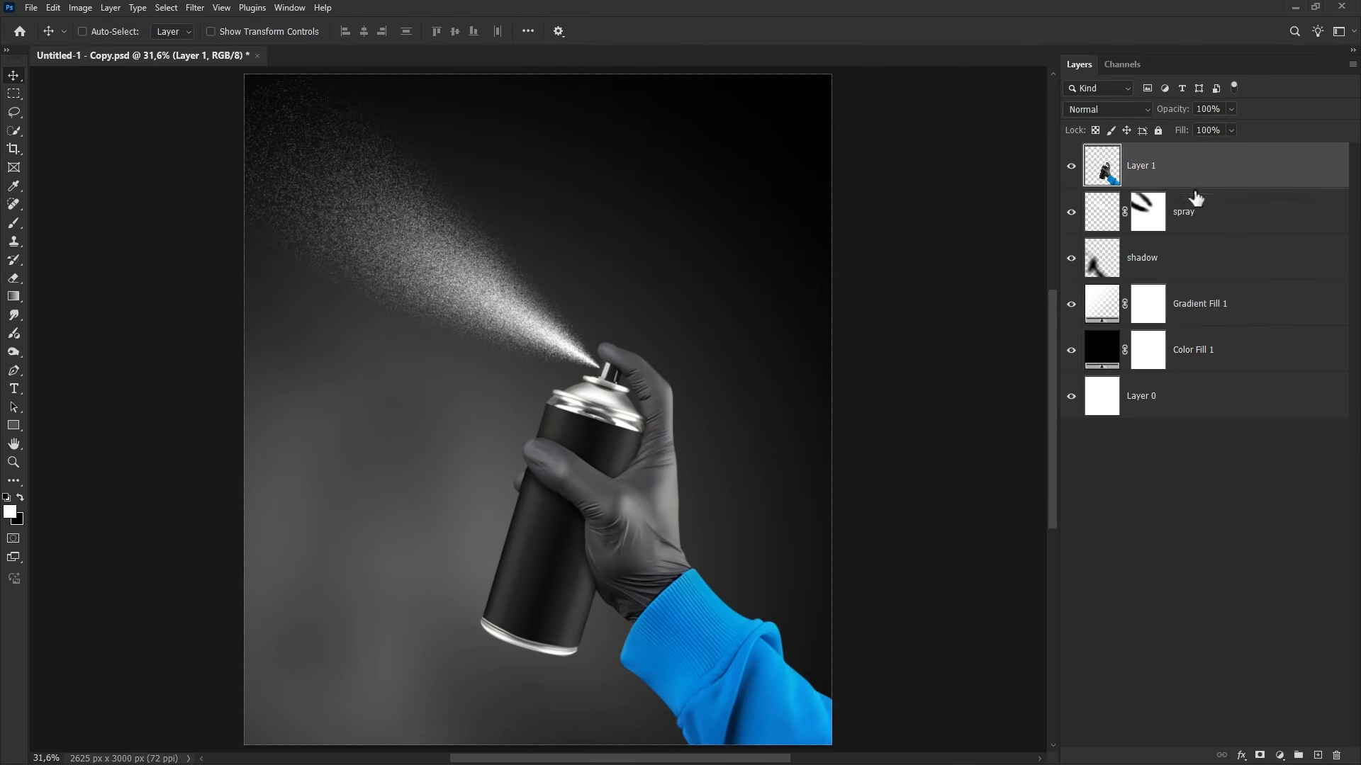
click(1279, 755)
click(1260, 588)
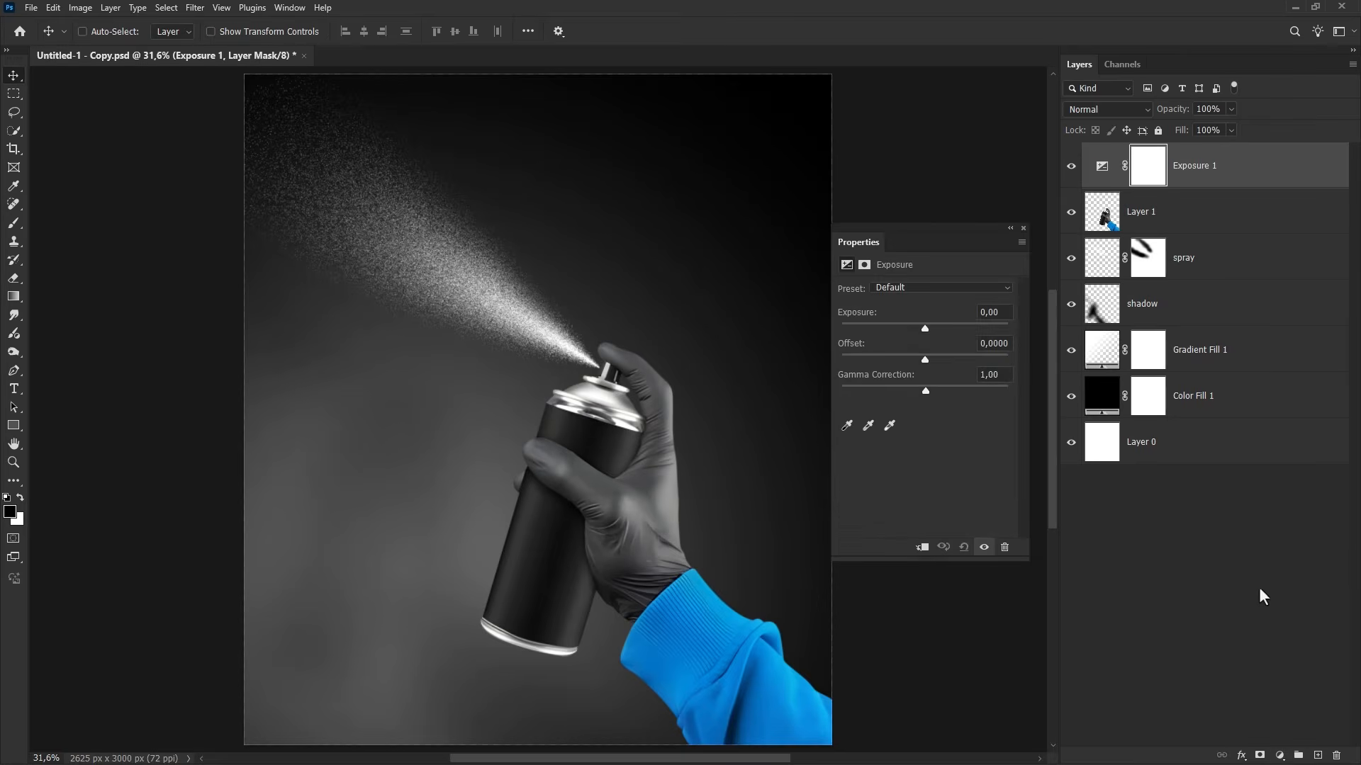
click(922, 548)
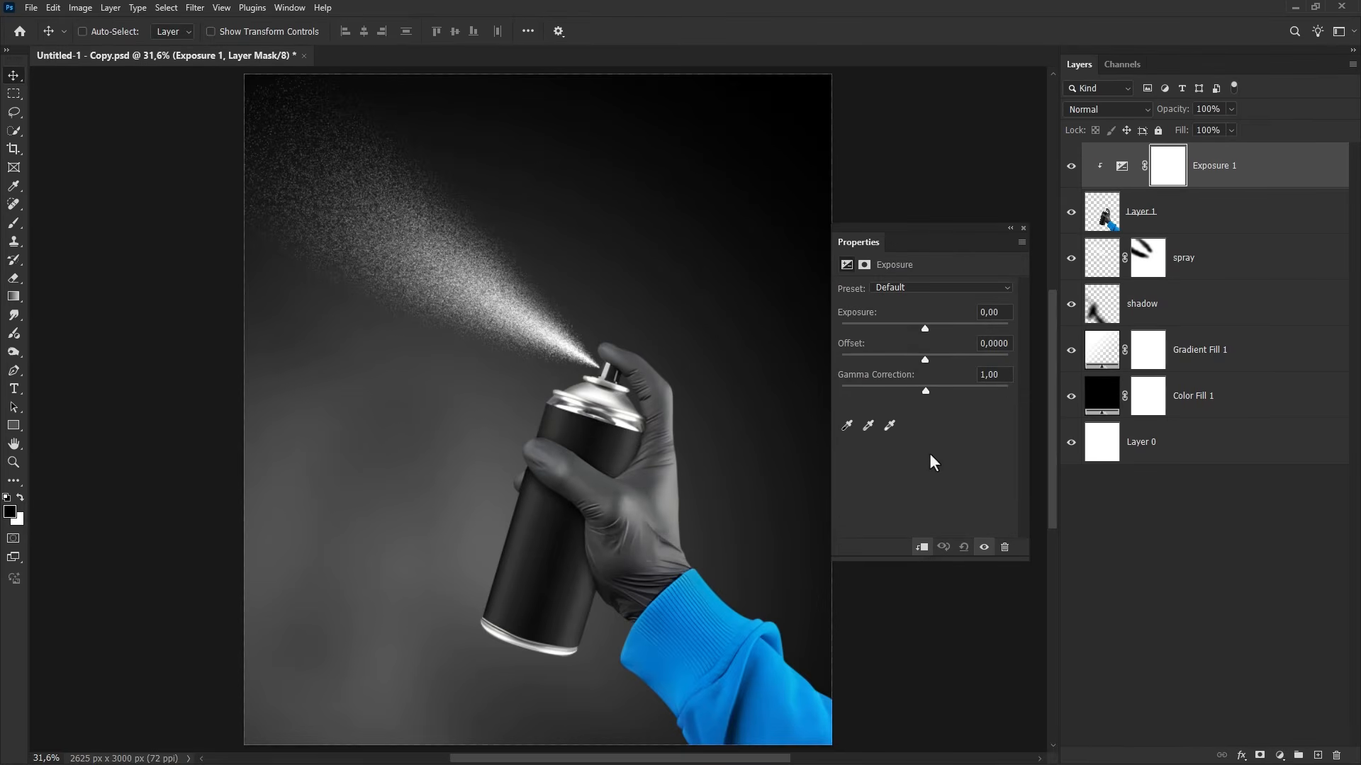
drag(927, 395, 940, 394)
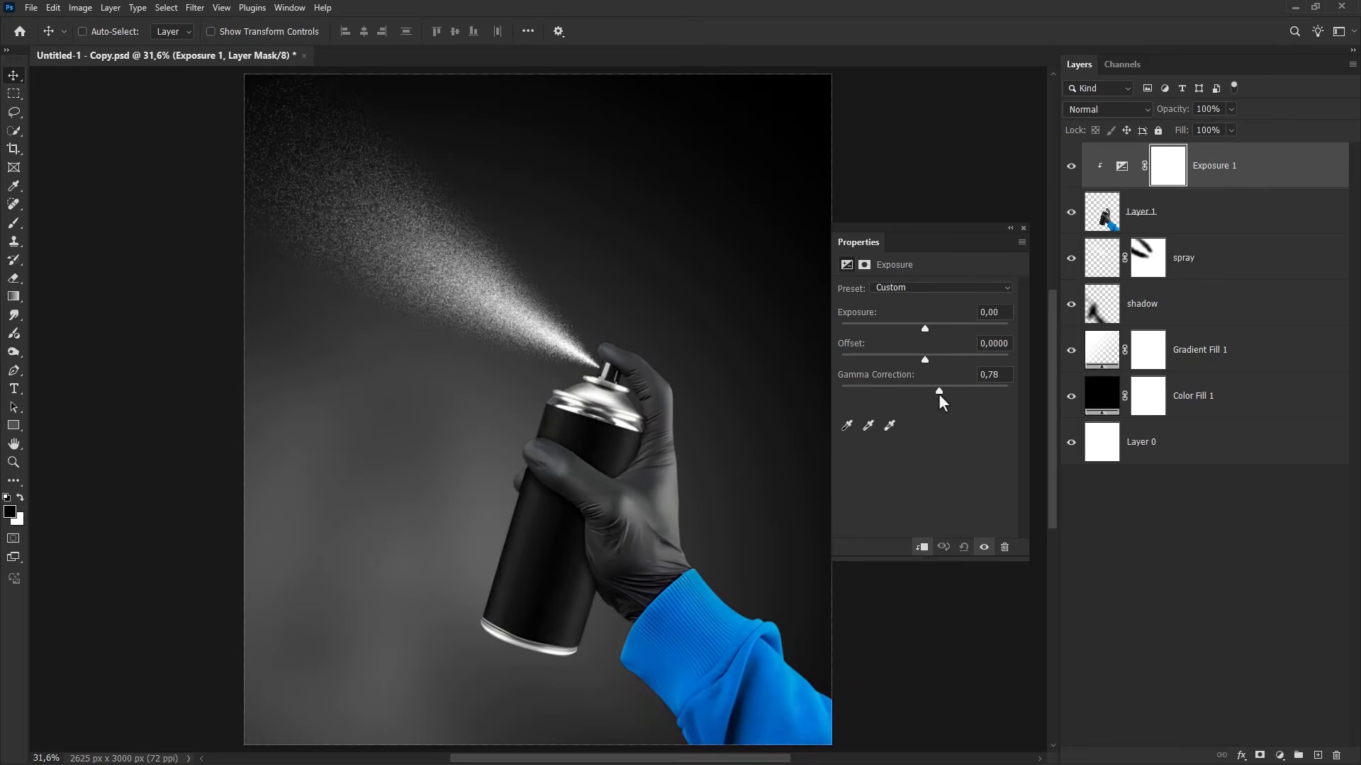
click(1022, 228)
Step: Add a clipped Hue/Saturation adjustment above the Exposure layer and set the Blues lightness to -100 to darken the sleeve
click(1230, 170)
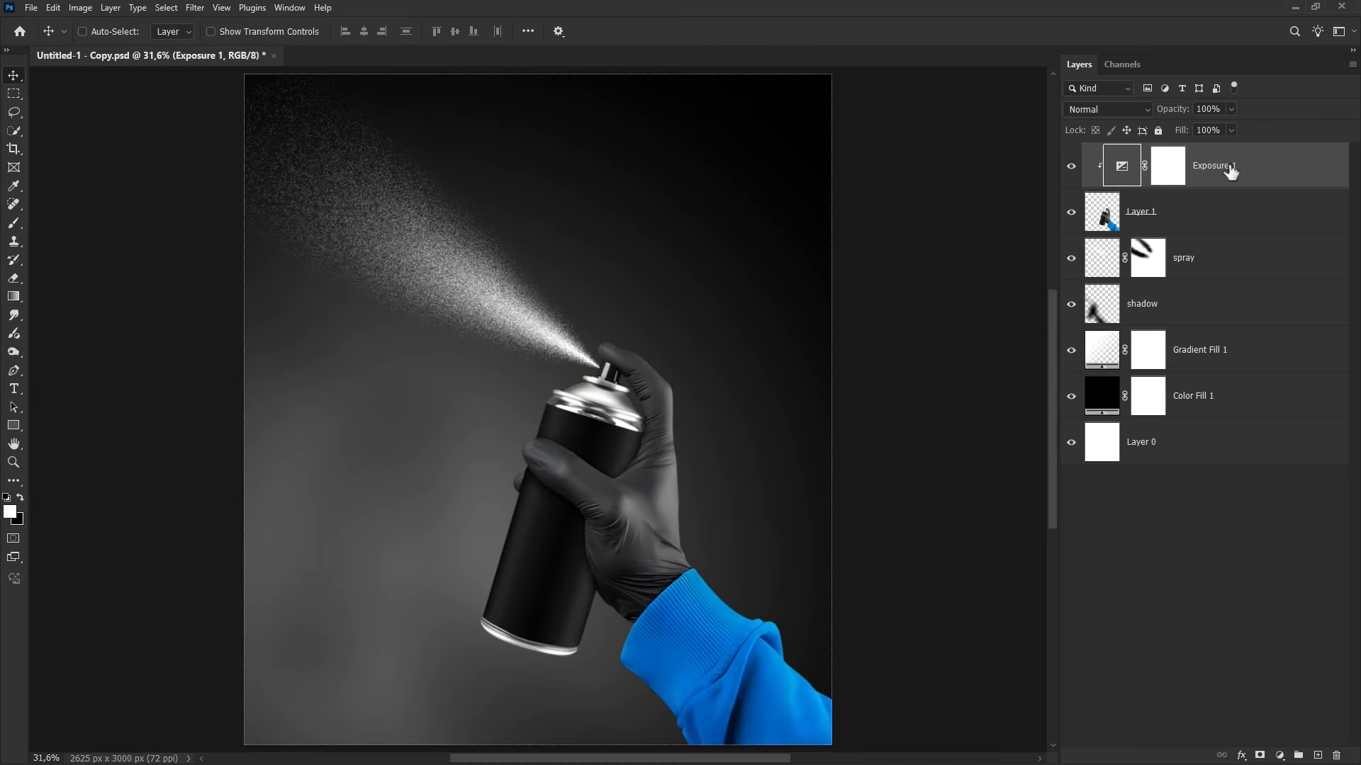
click(1279, 754)
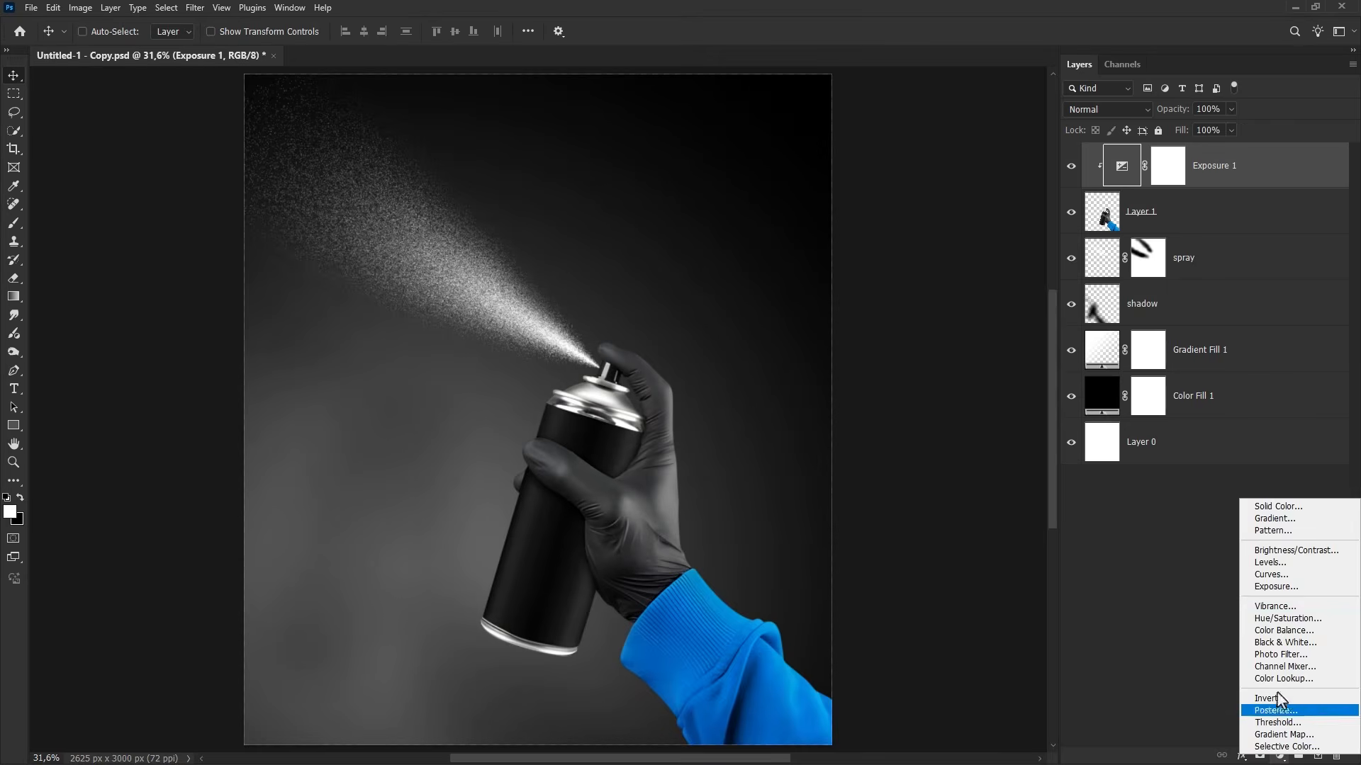
click(1274, 621)
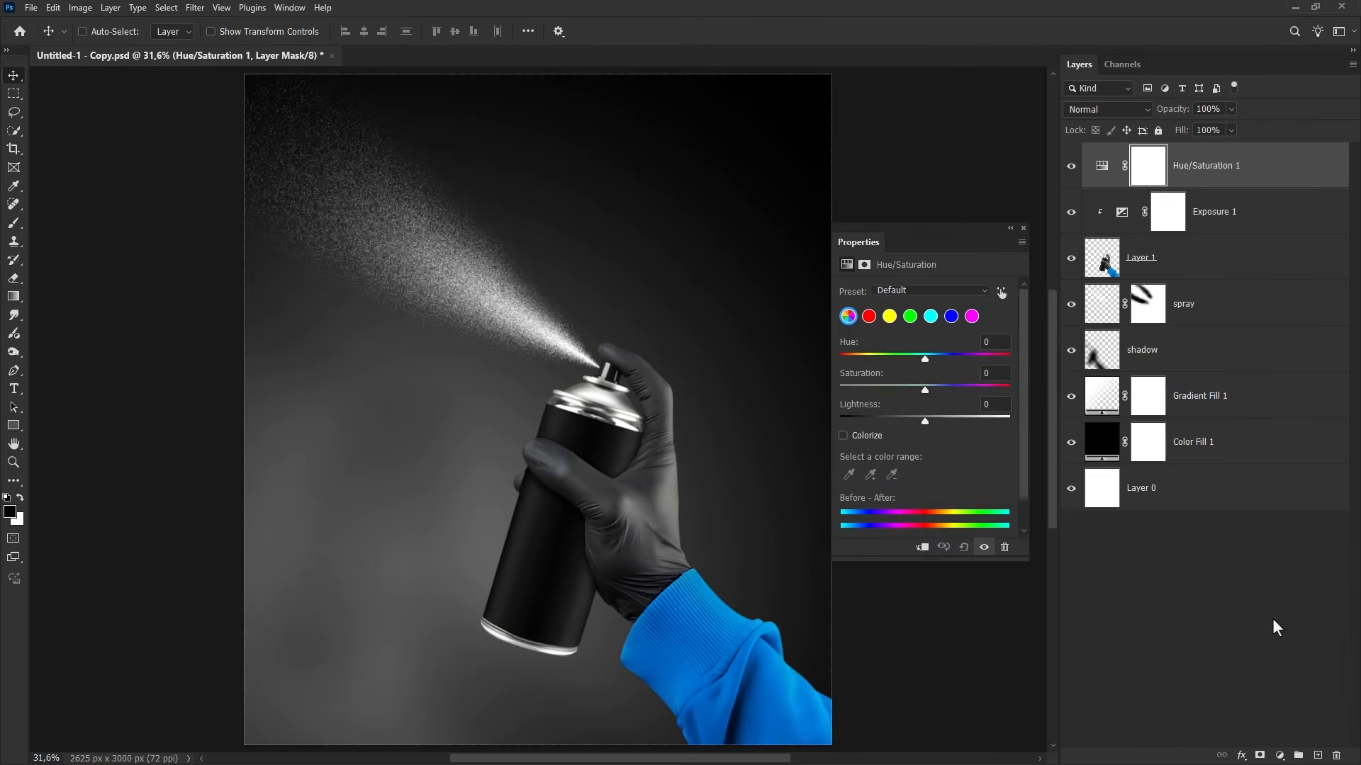
click(924, 548)
click(950, 319)
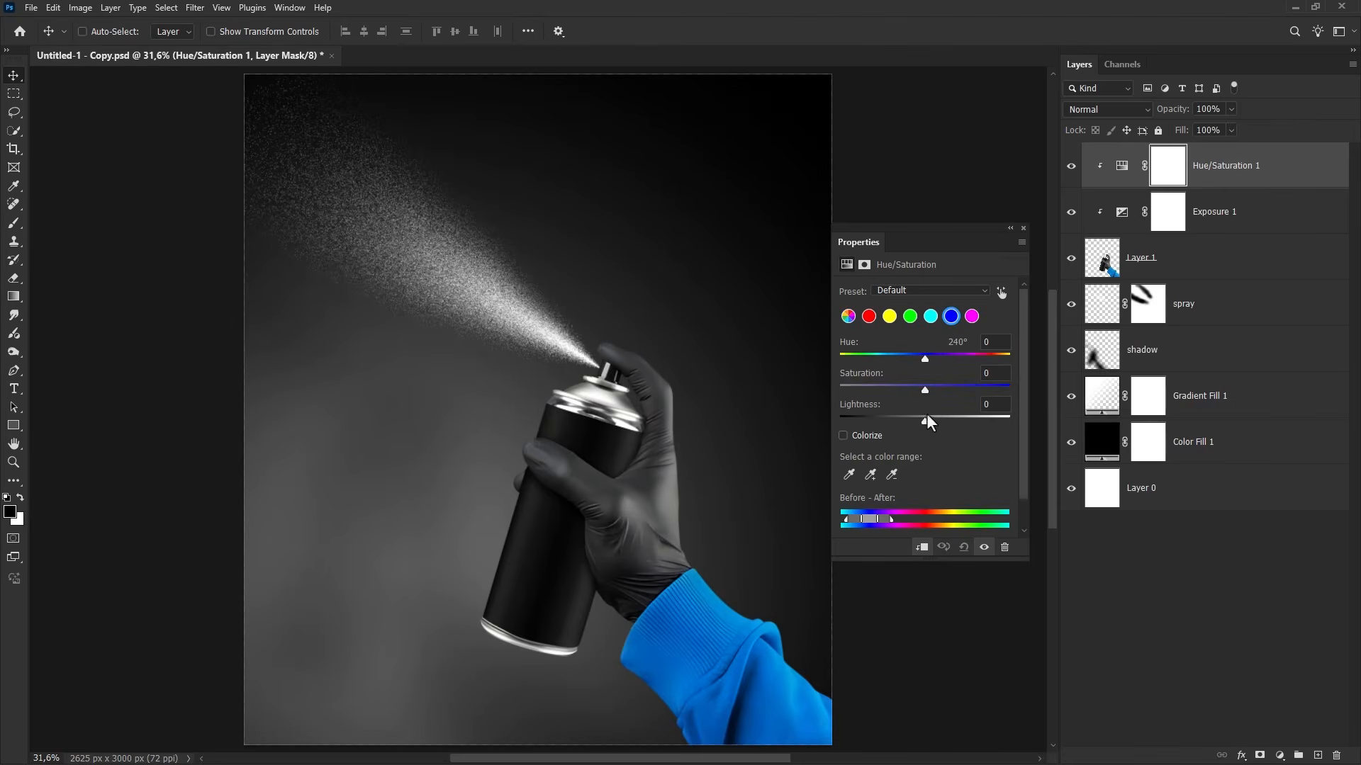
drag(924, 417, 827, 422)
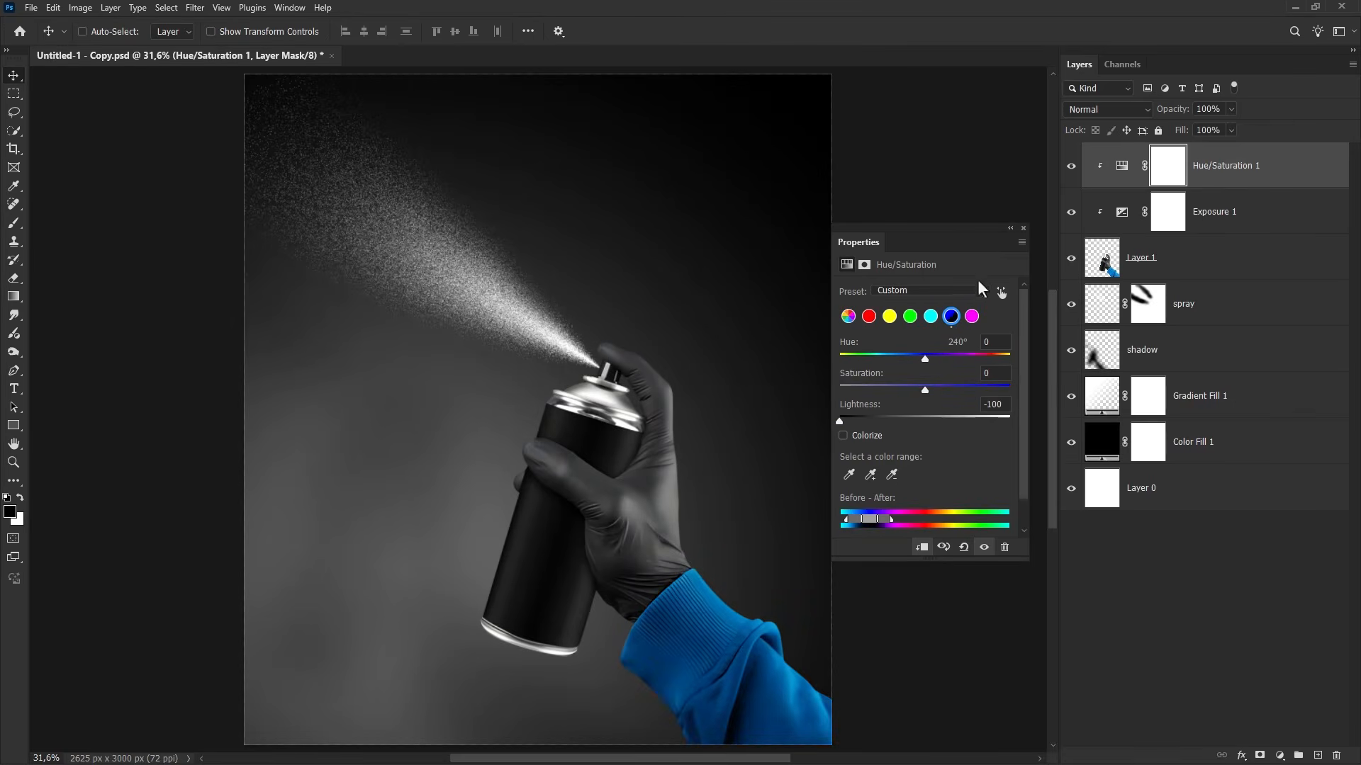
click(1023, 228)
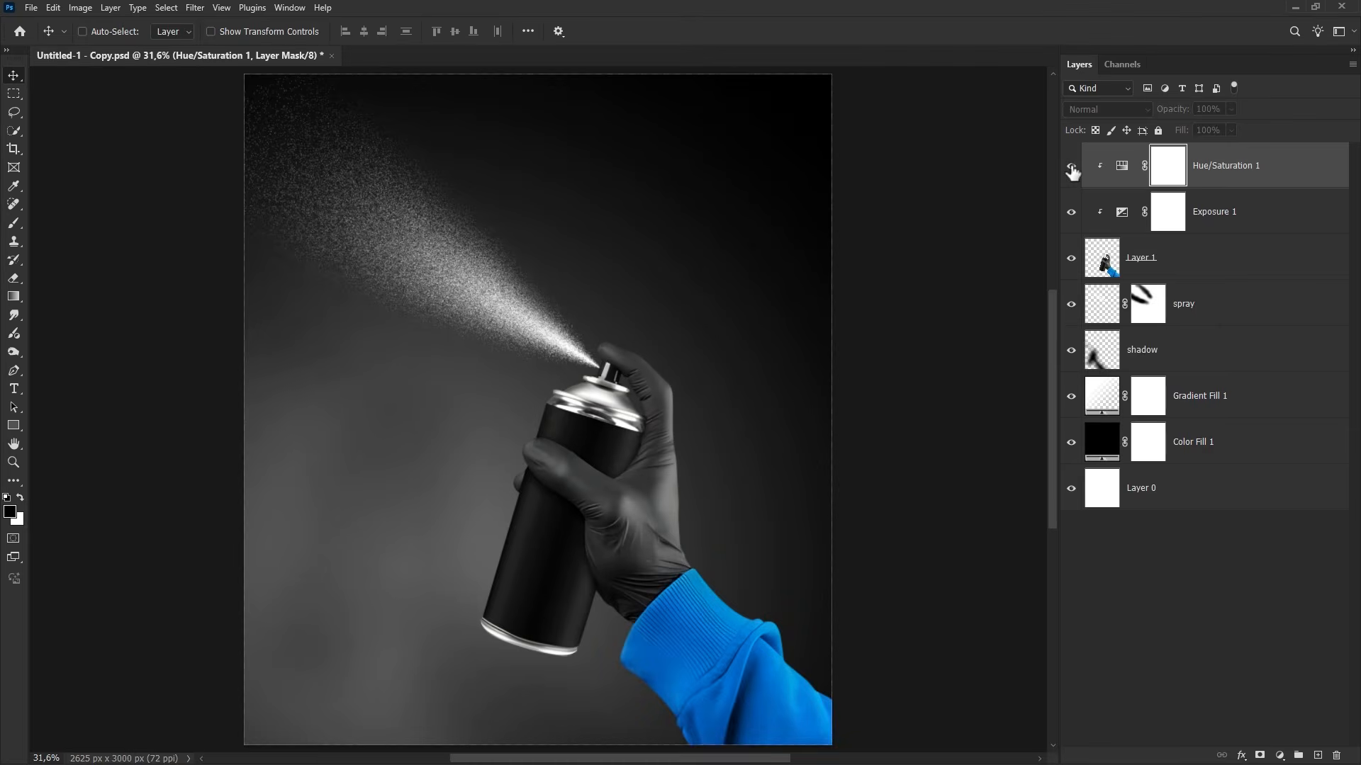
Step: Add a red #dc2d2d Solid Color fill above the Hue/Saturation adjustment, clipped to the hand and can layer
click(1253, 171)
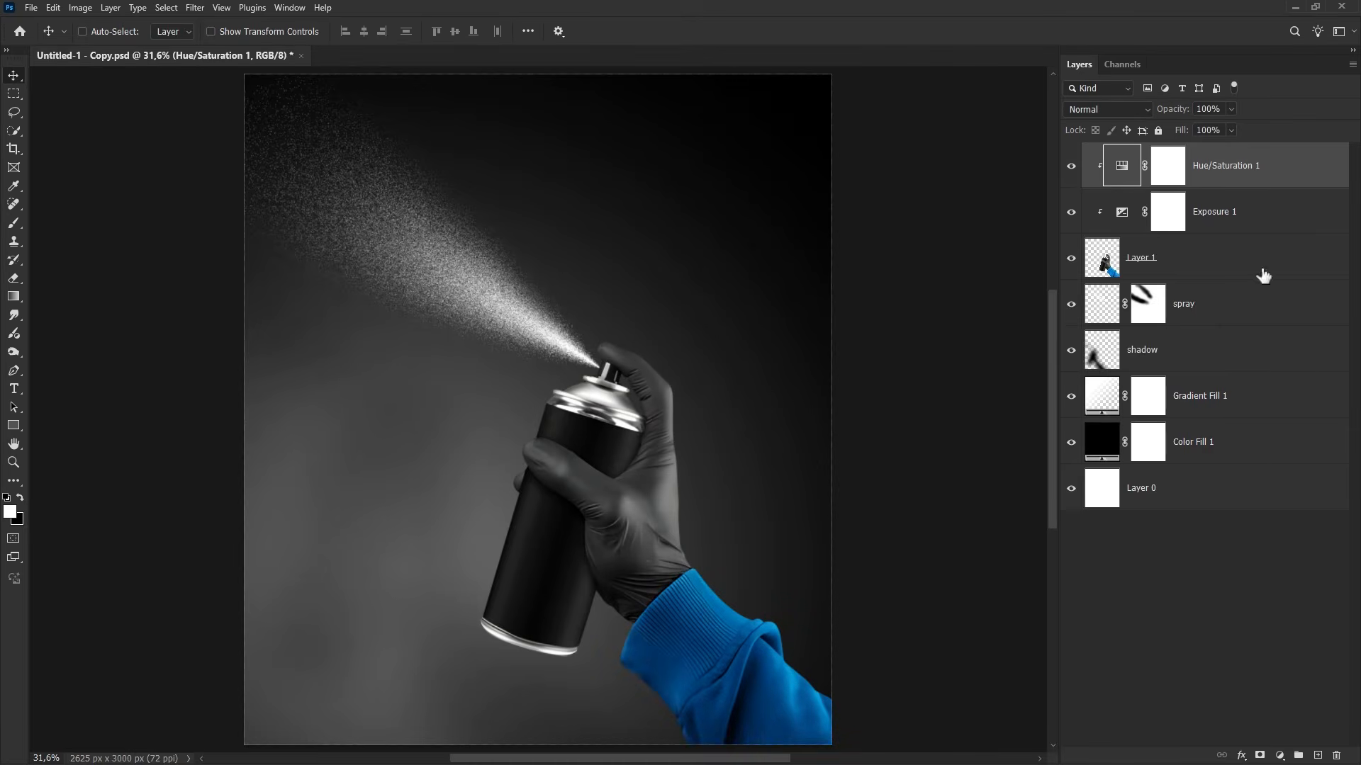
click(1318, 756)
right_click(1193, 177)
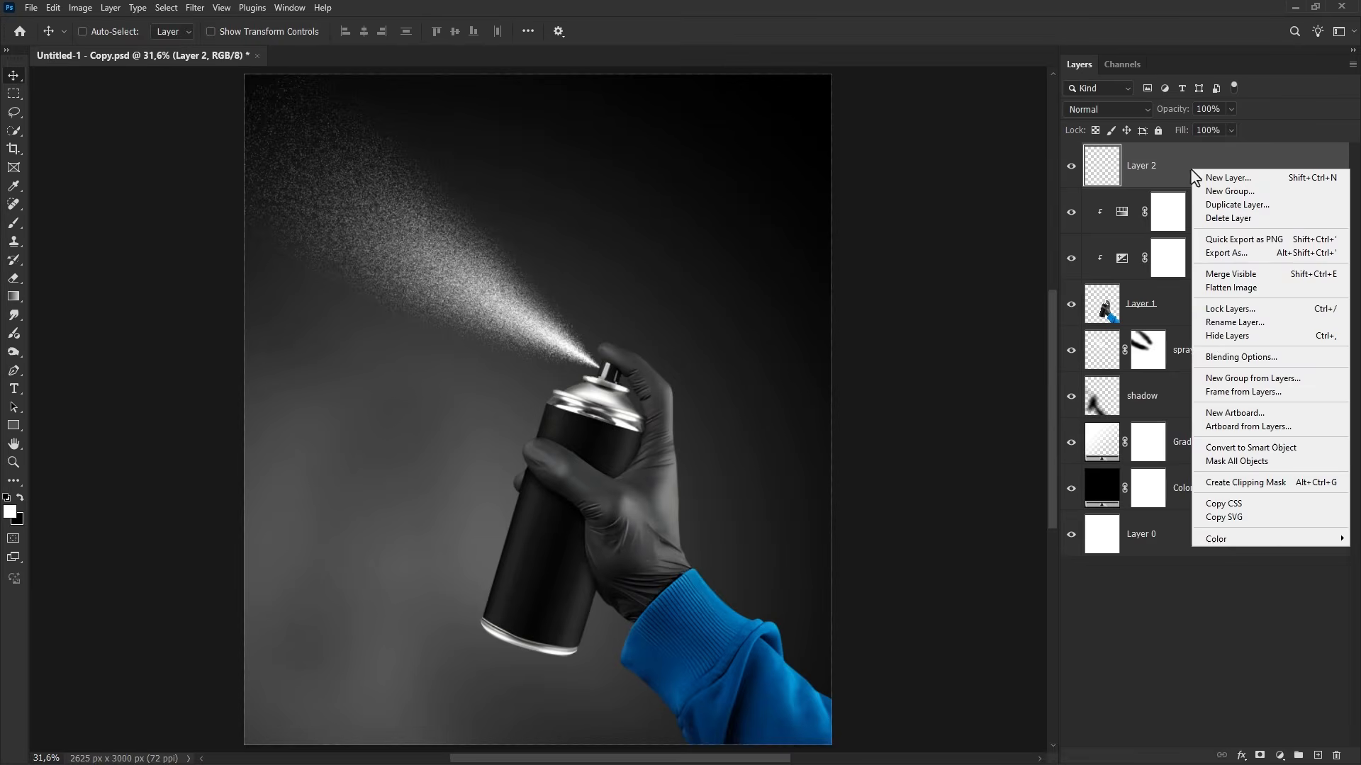
click(1224, 482)
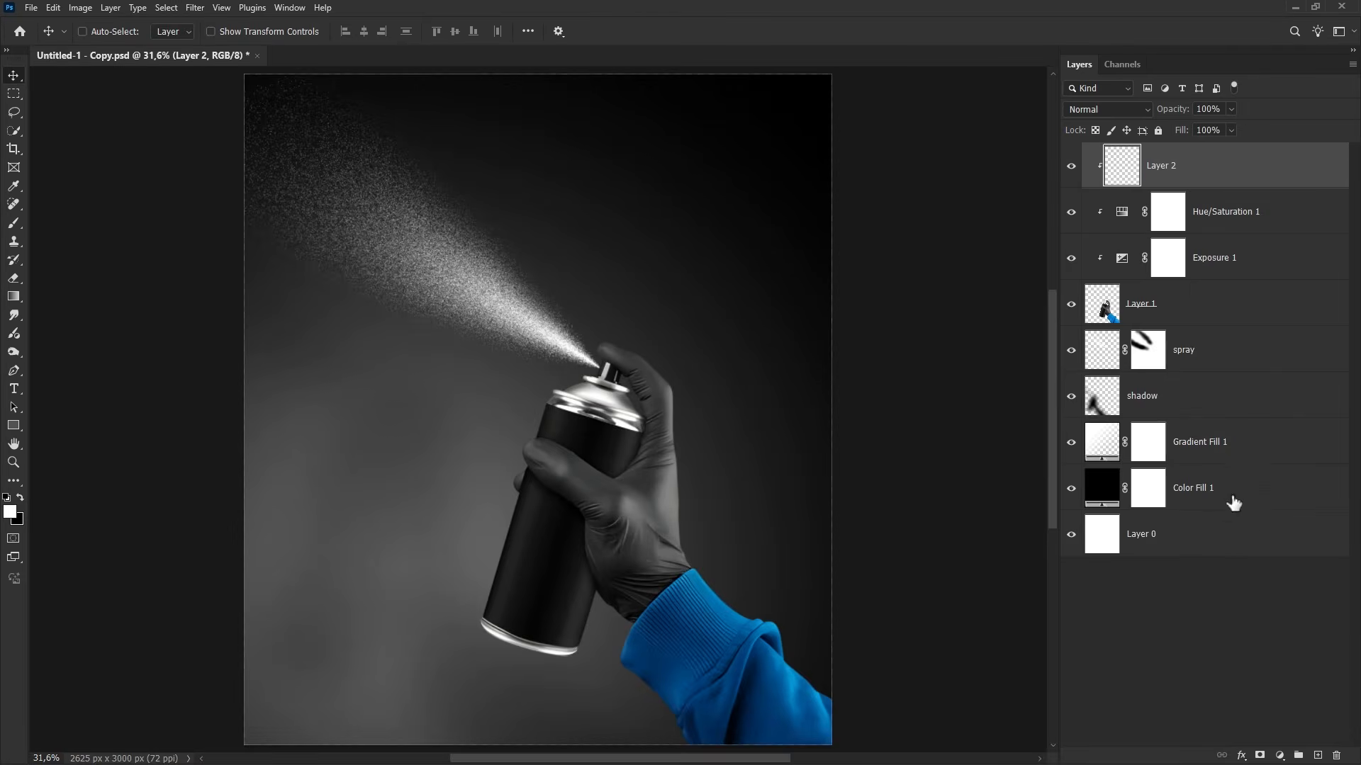
click(1277, 755)
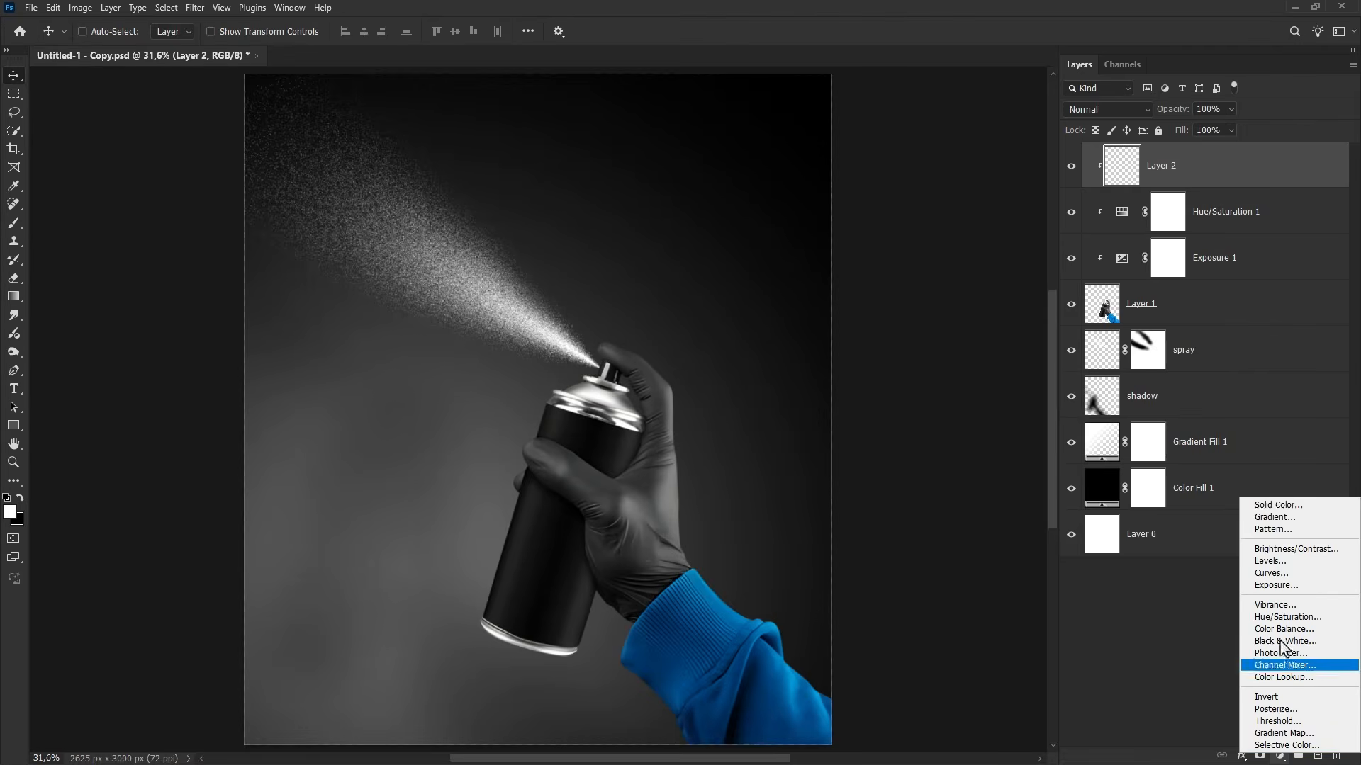
click(1270, 506)
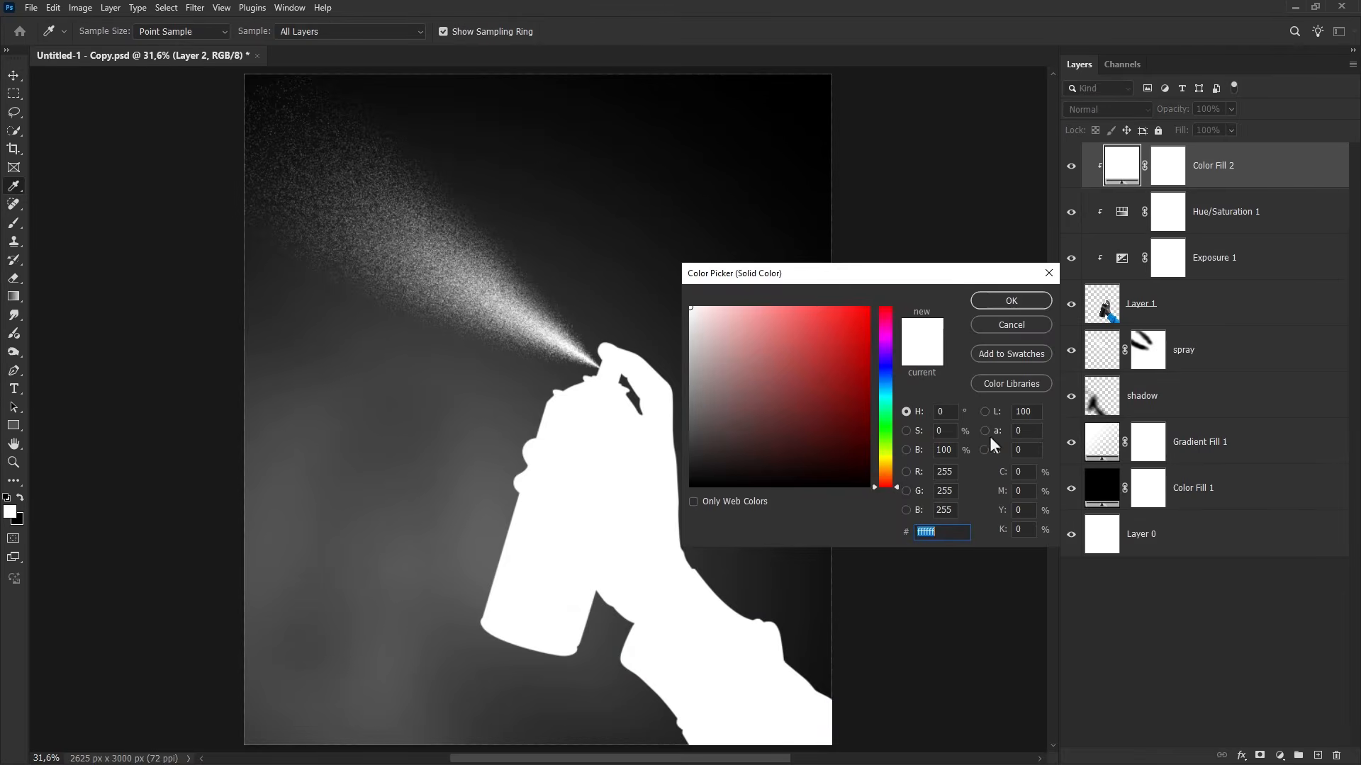
click(833, 332)
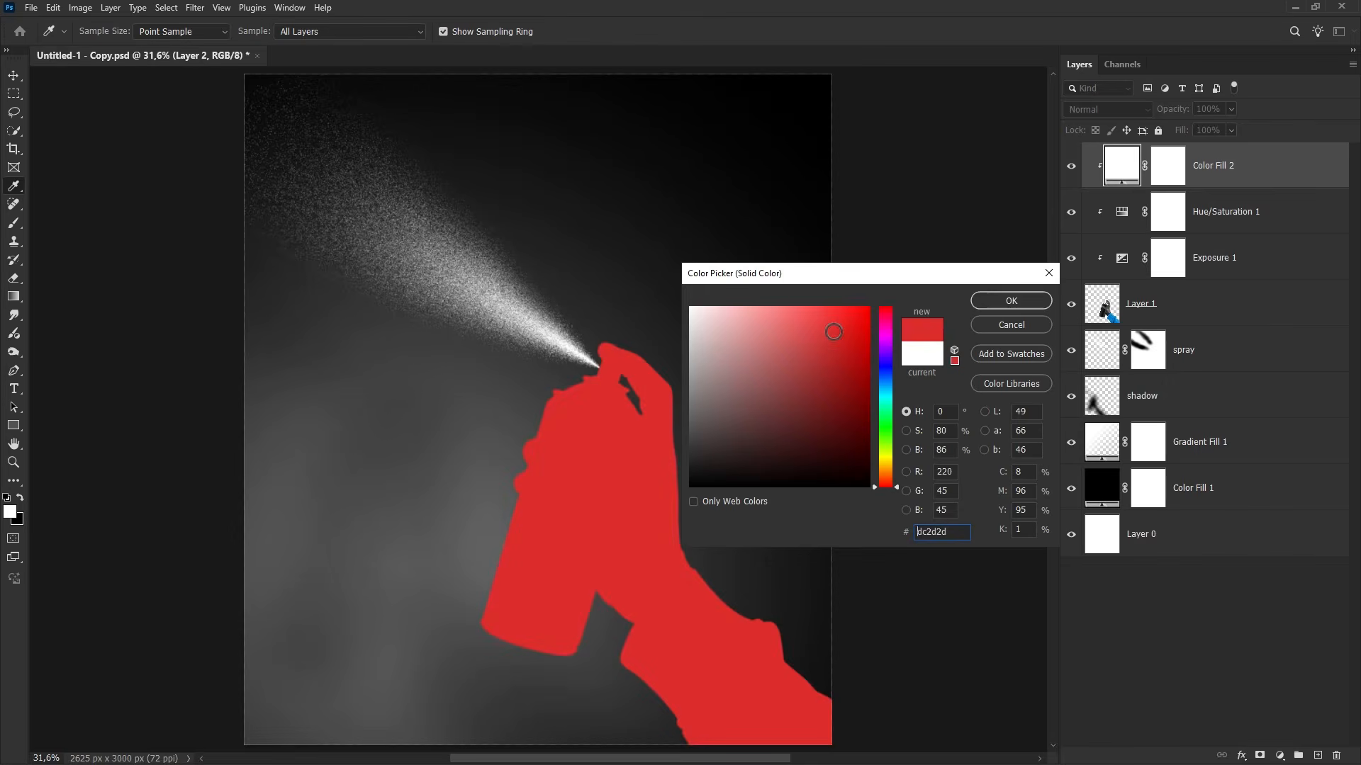
click(1021, 300)
Step: Set the red fill's blend mode to Color and invert its layer mask to hide the tint
key(v)
click(1113, 108)
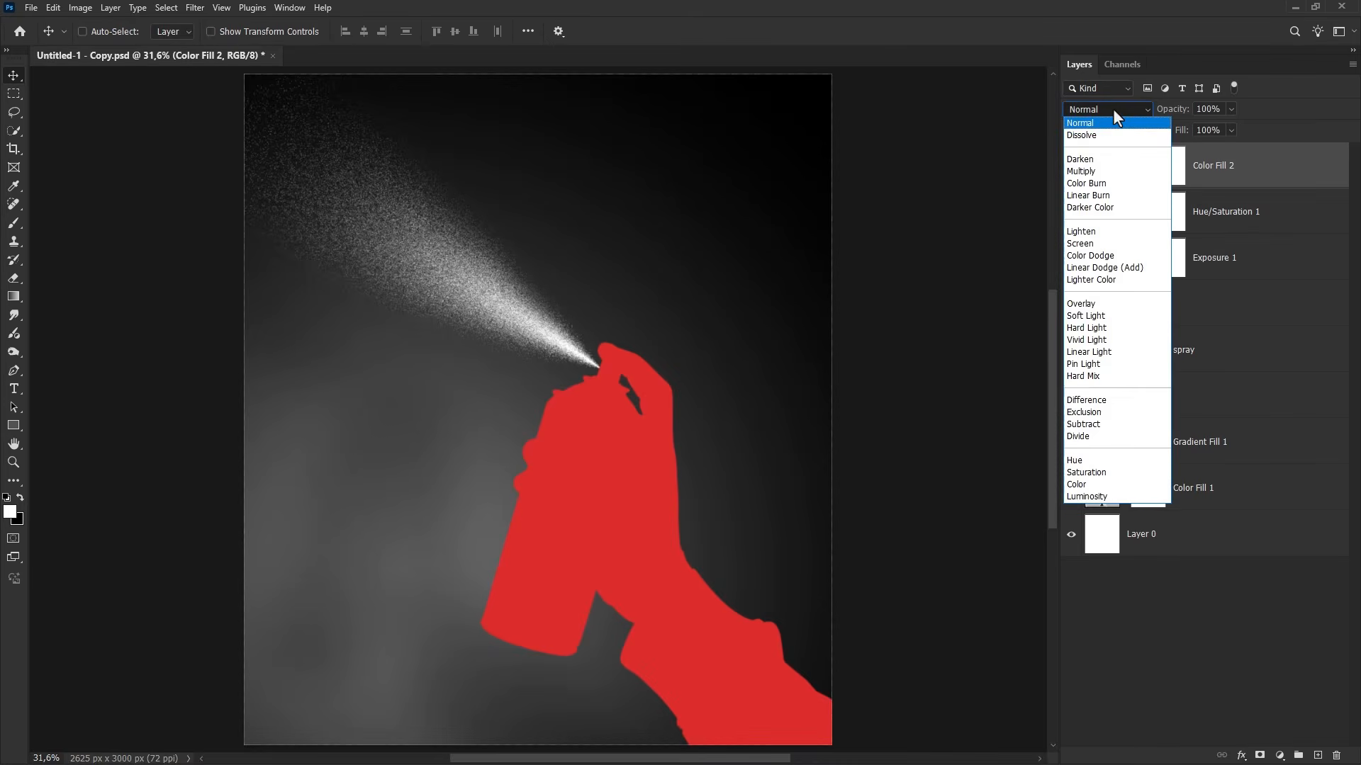
click(1118, 486)
click(1164, 164)
key(x)
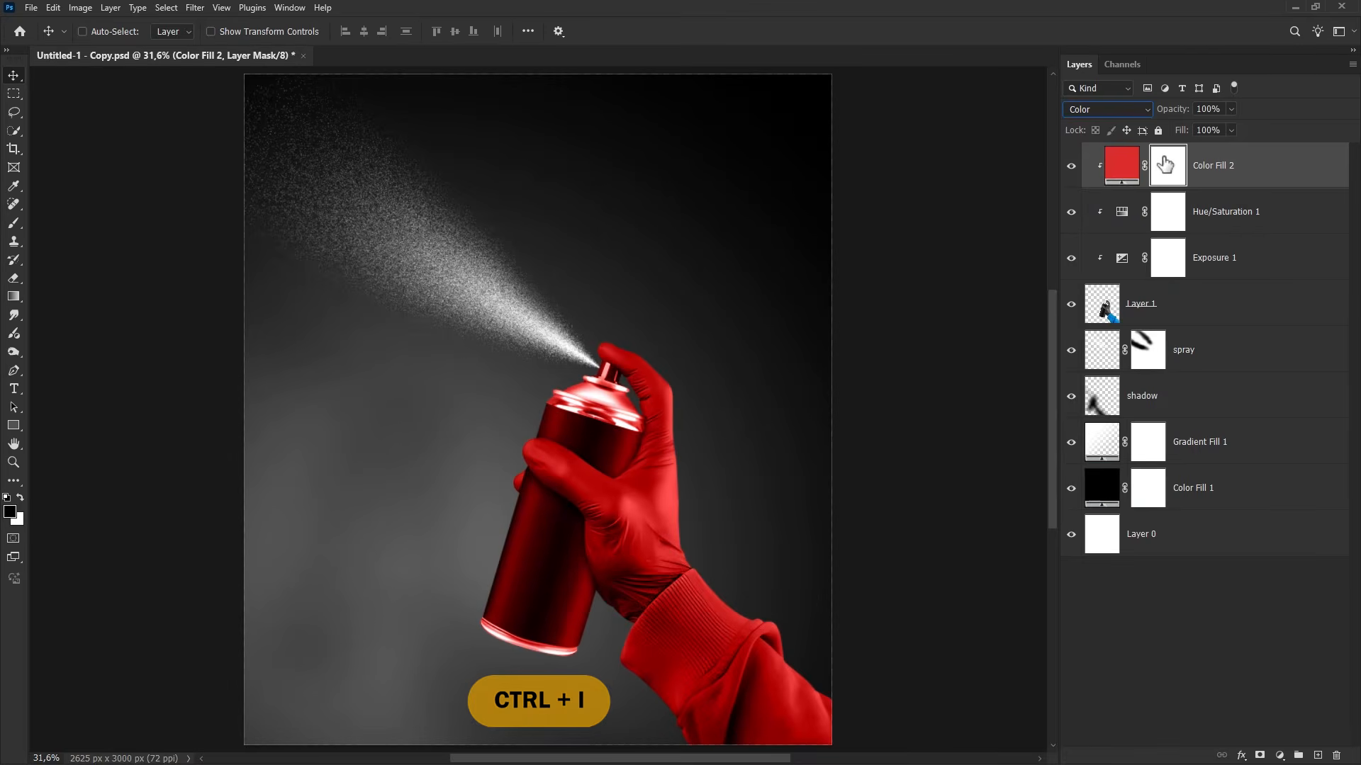
key(ctrl+i)
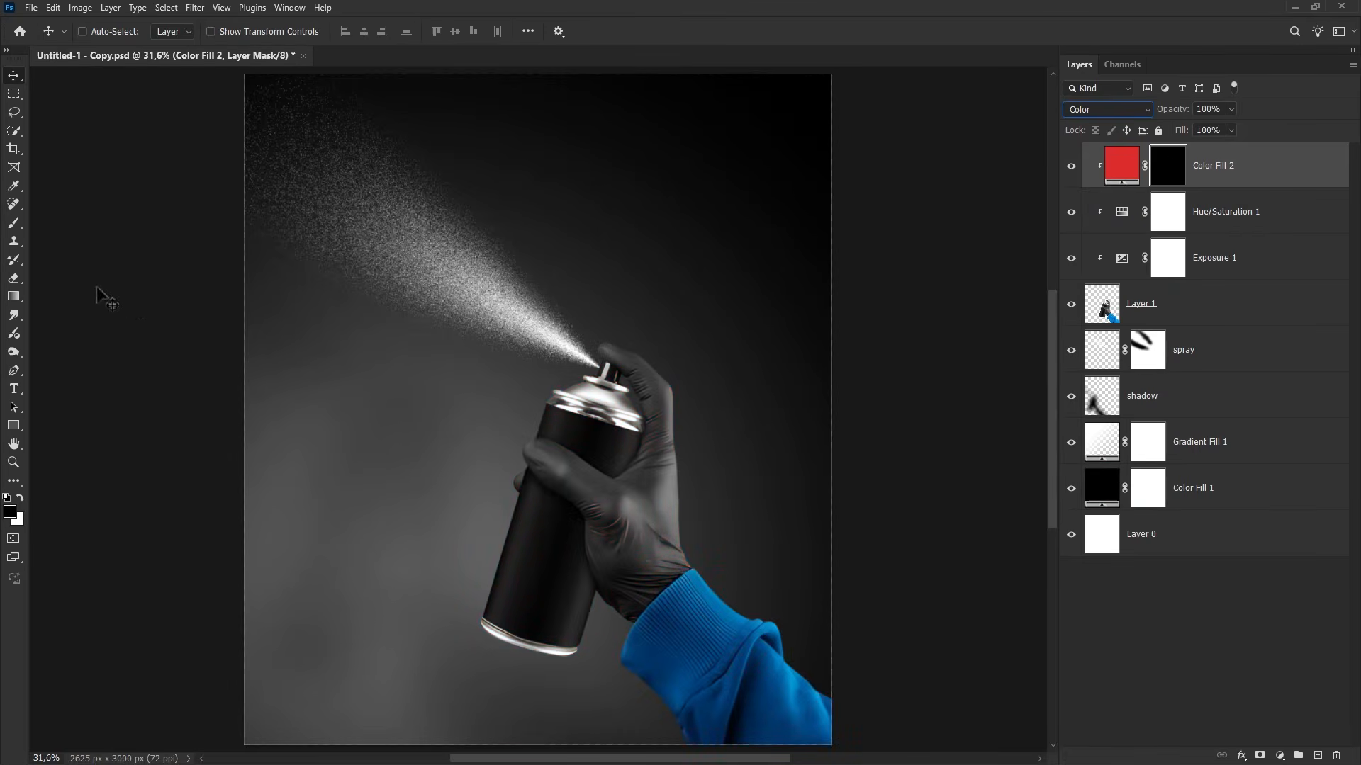
Step: Set up a white hard round brush at 100% hardness and 100% flow, about 106 px in diameter
click(13, 231)
click(46, 225)
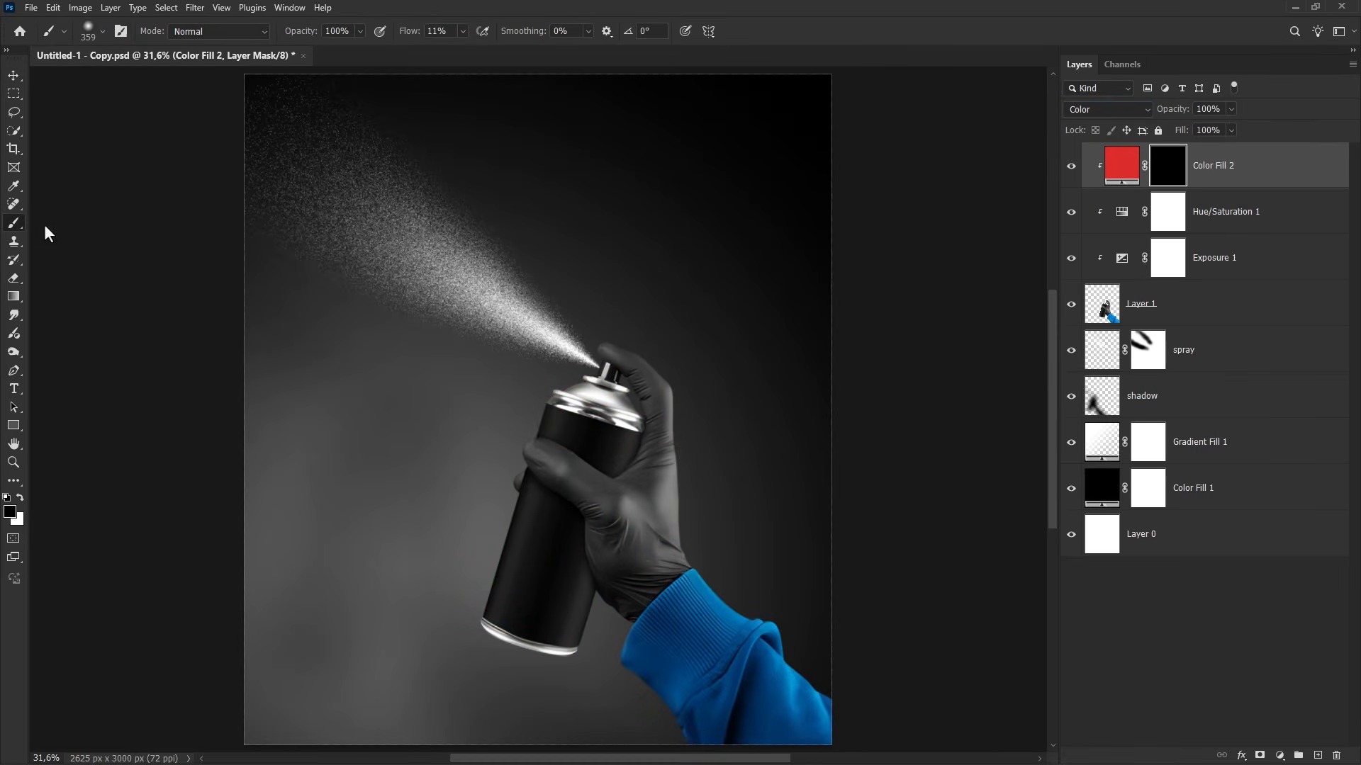
key(x)
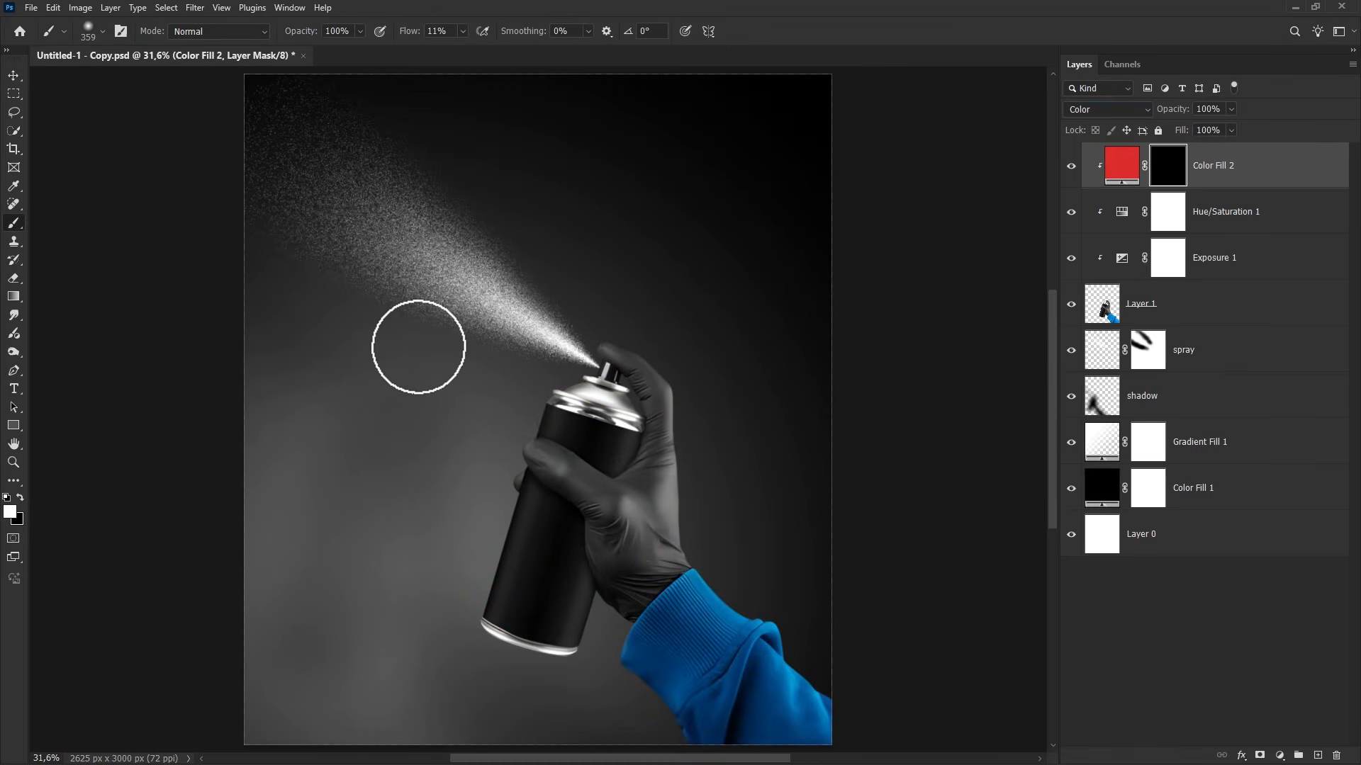
right_click(421, 348)
click(524, 482)
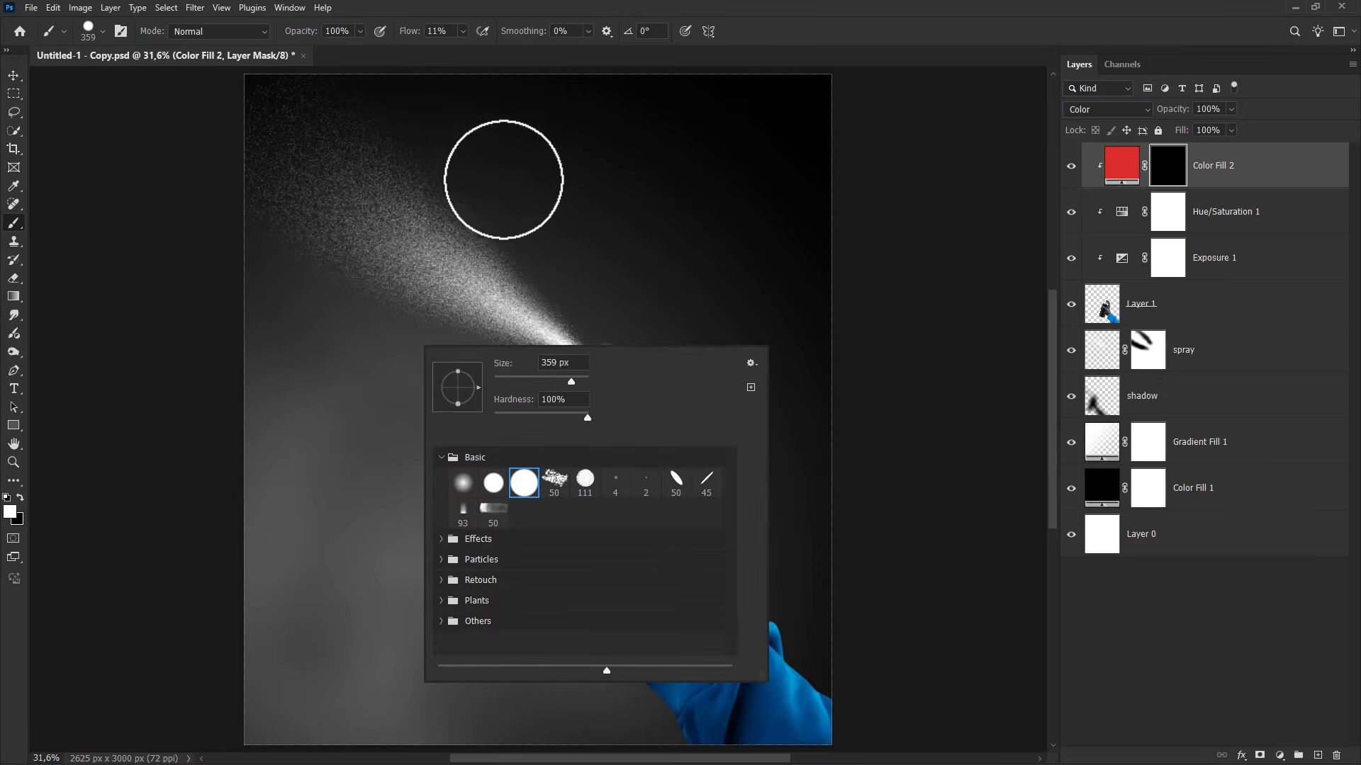
click(463, 32)
click(779, 27)
alt+drag(752, 589, 725, 588)
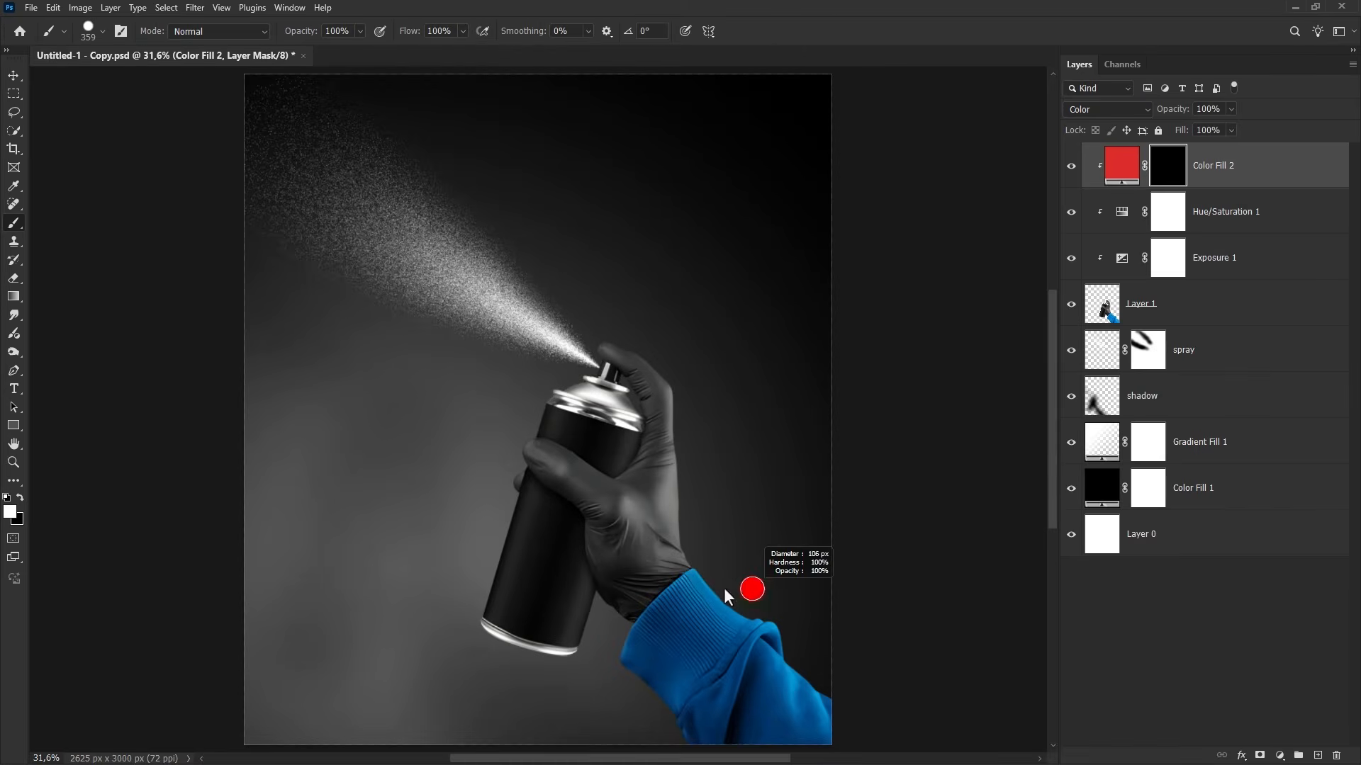
Step: Paint white on the red fill's mask over the entire cuff and sleeve, enlarging the brush to 425 px for the wide areas
scroll(724, 588, up, 8)
mouse_move(703, 542)
mouse_down()
mouse_move(601, 295)
mouse_move(527, 304)
mouse_move(373, 419)
mouse_move(270, 574)
mouse_move(242, 644)
mouse_up()
scroll(479, 334, up, 2)
scroll(291, 543, down, 2)
scroll(287, 548, down, 2)
alt+right_click(285, 550)
scroll(394, 543, down, 2)
mouse_move(328, 653)
mouse_down()
mouse_move(425, 495)
mouse_move(510, 447)
mouse_up()
scroll(510, 447, down, 2)
alt+right_click(684, 454)
mouse_move(685, 455)
mouse_down()
mouse_move(567, 346)
mouse_move(695, 486)
mouse_move(443, 461)
mouse_move(623, 504)
mouse_up()
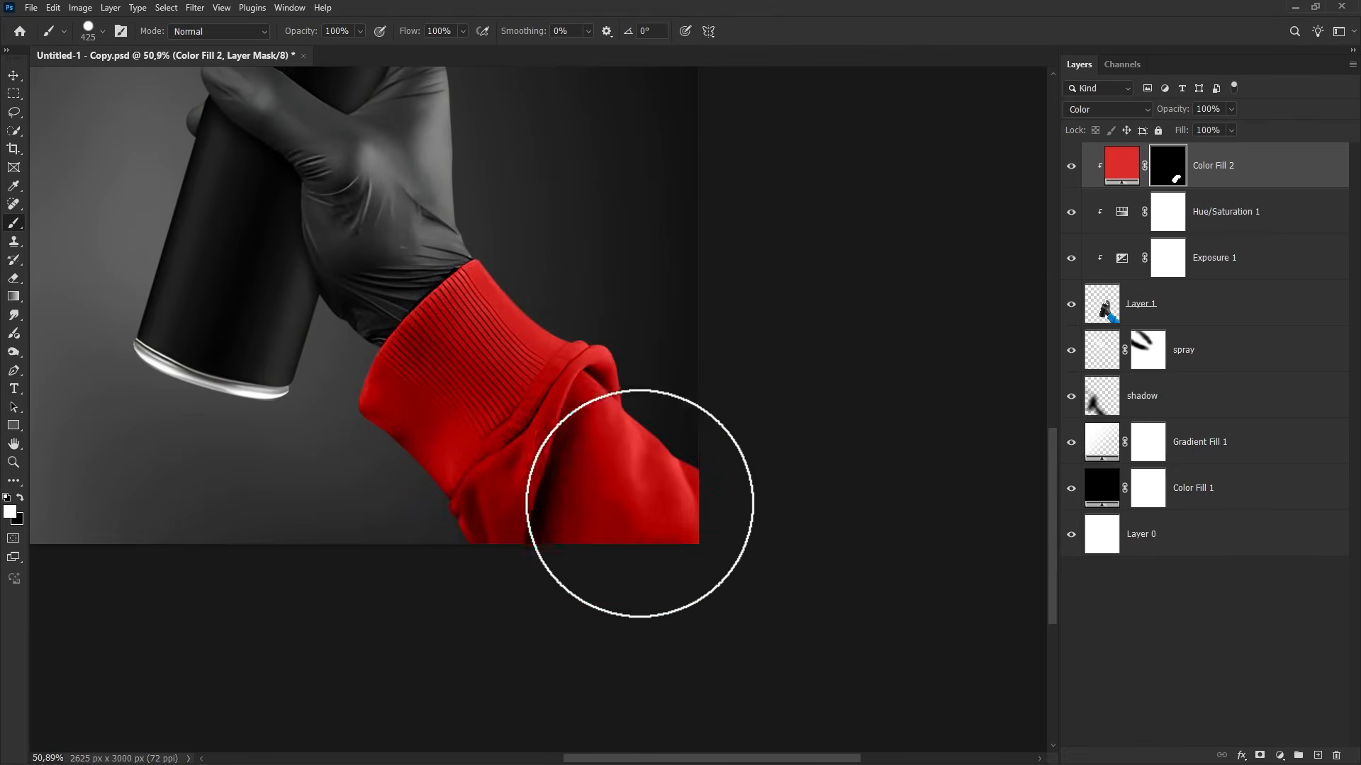
Step: Paint black with a 35 px brush on the mask along the glove's edge at the cuff and compare the image without the fill
alt+right_click(463, 337)
scroll(395, 342, up, 6)
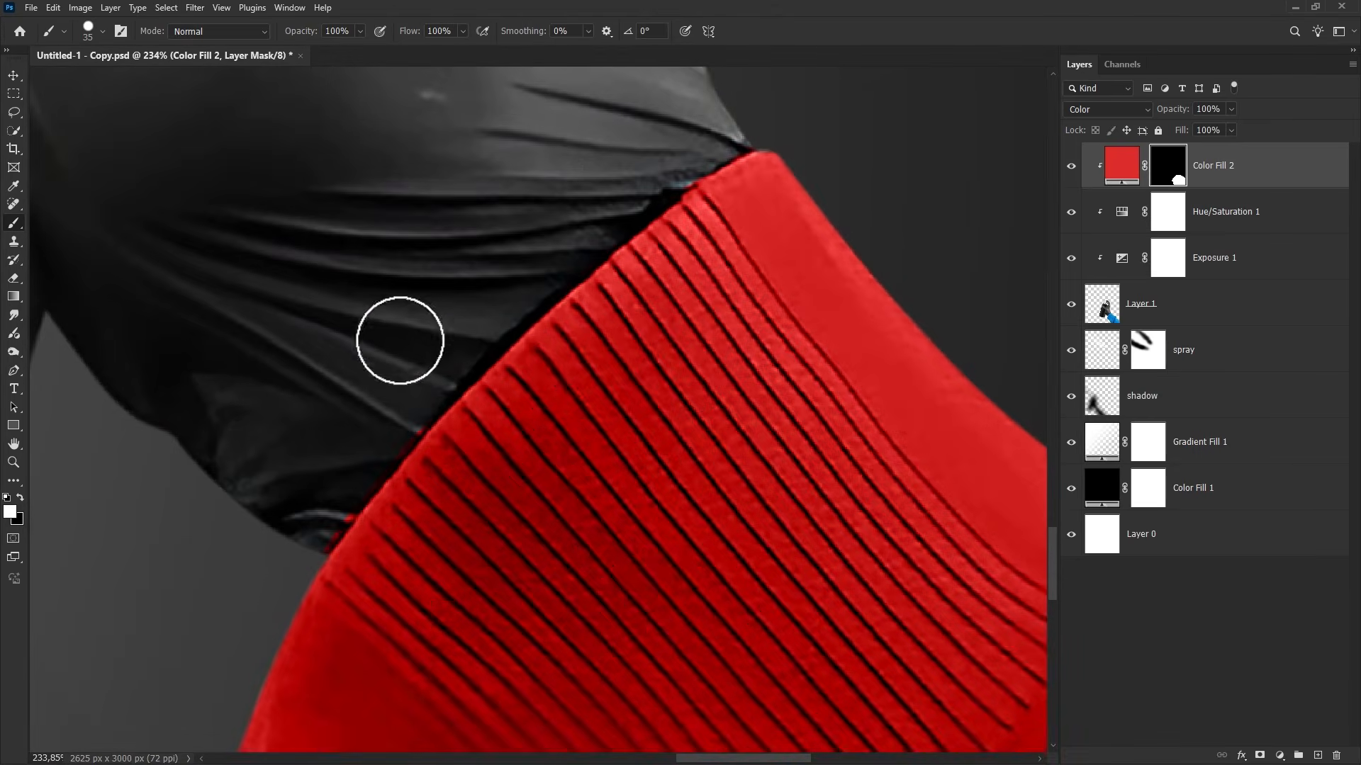
click(20, 498)
mouse_move(309, 535)
mouse_down()
mouse_move(325, 495)
mouse_move(403, 410)
mouse_up()
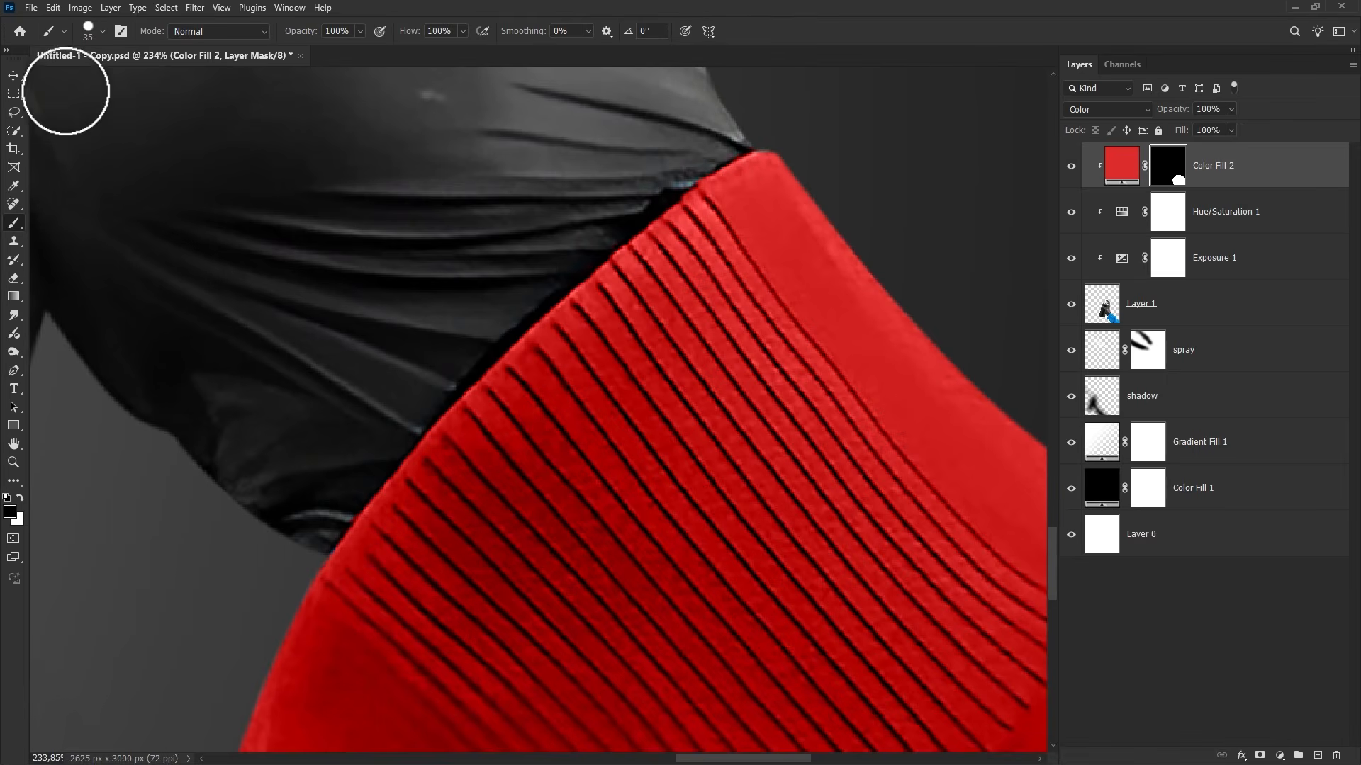
click(13, 76)
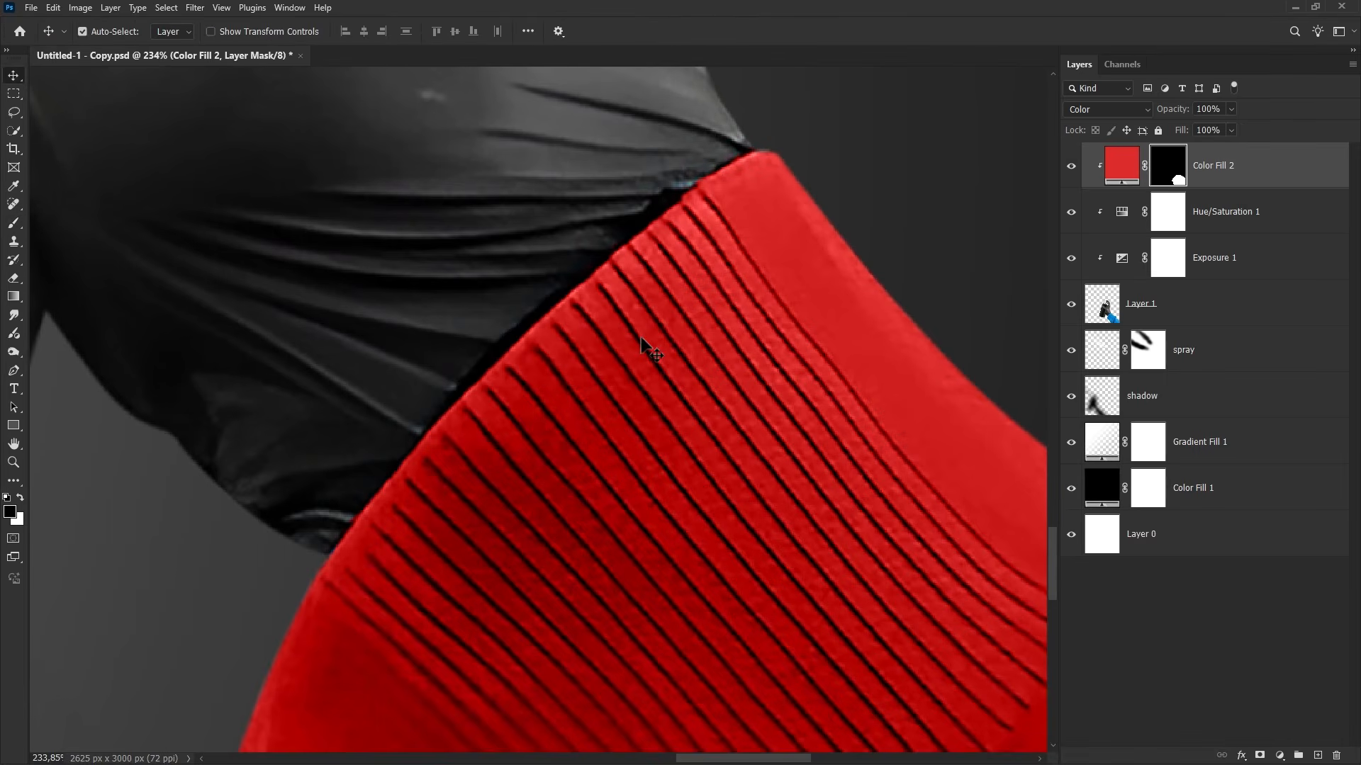
key(ctrl+0)
click(1071, 170)
click(1072, 169)
Step: Add a reversed black-to-transparent radial Gradient Fill at 114% scale above the red fill as a vignette
key(ctrl+2)
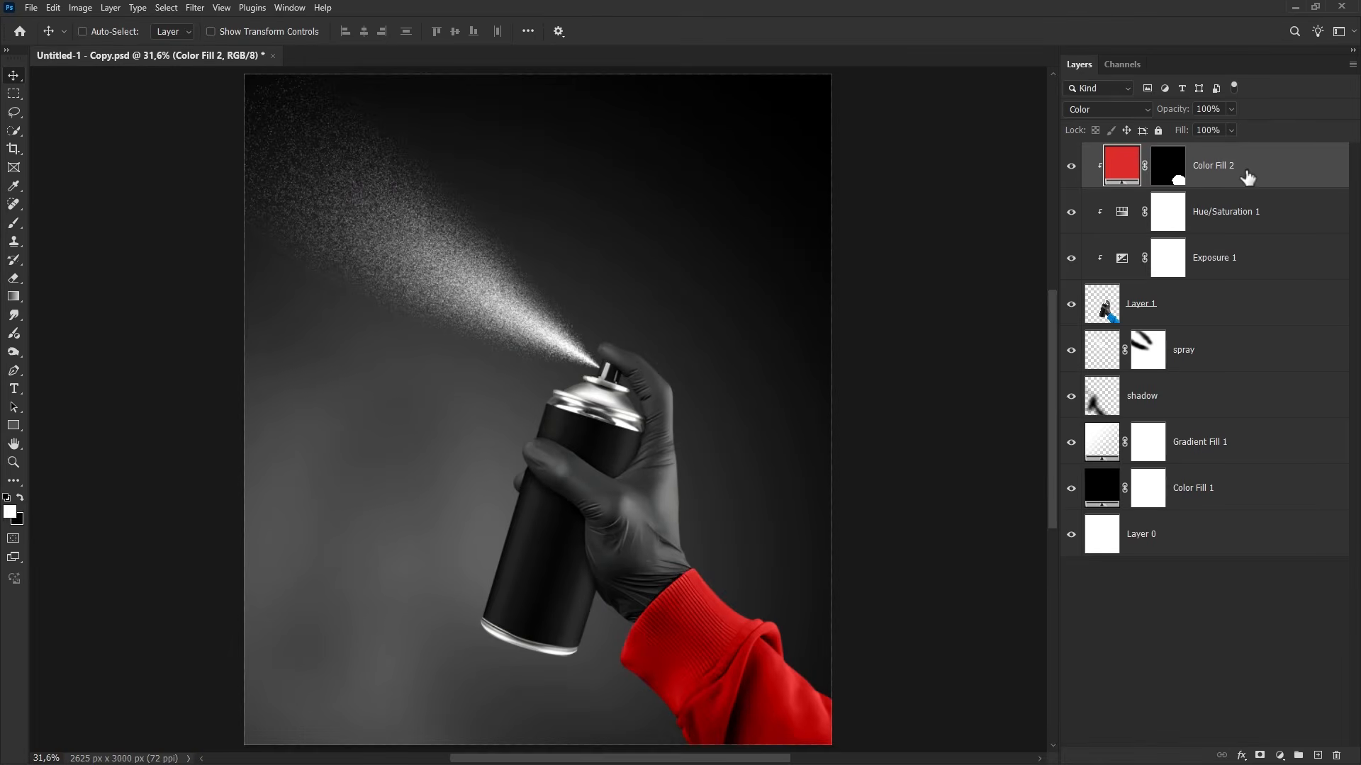
click(1279, 755)
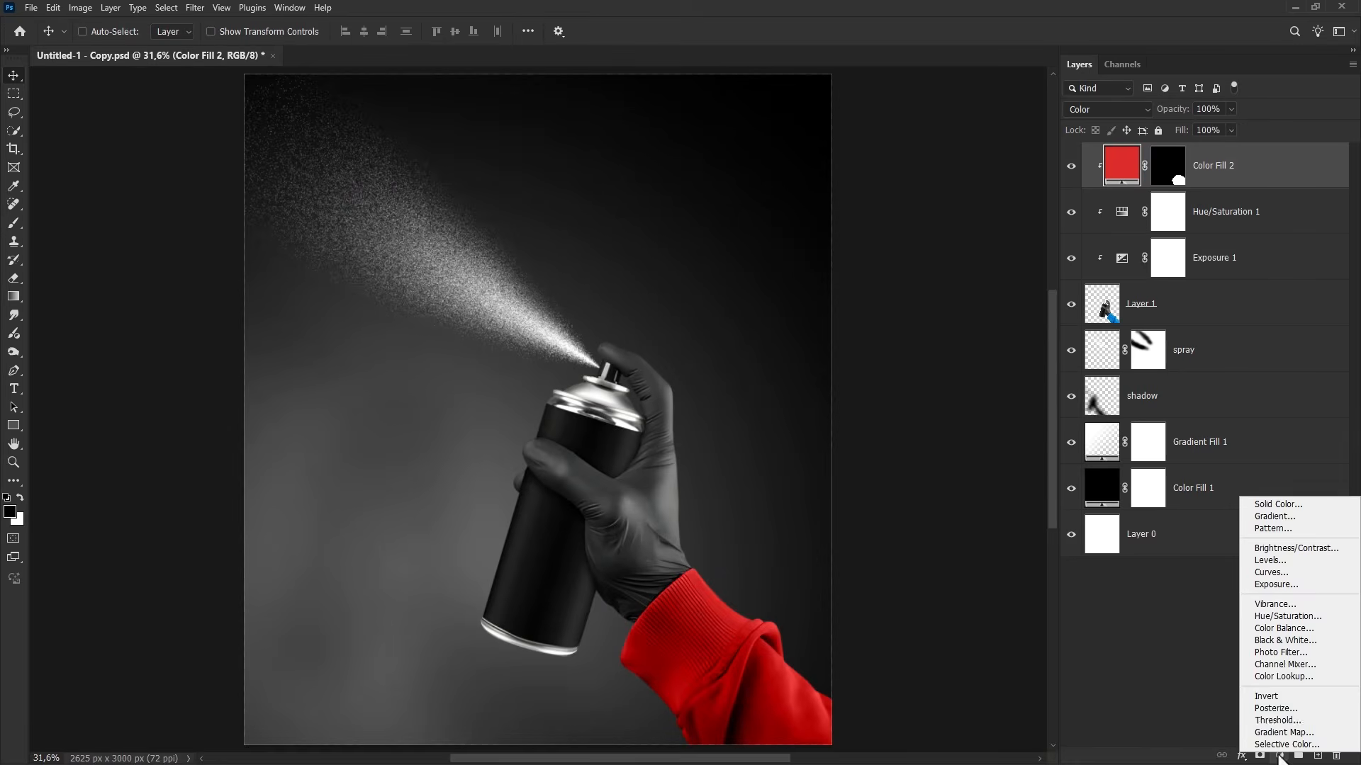
click(1259, 523)
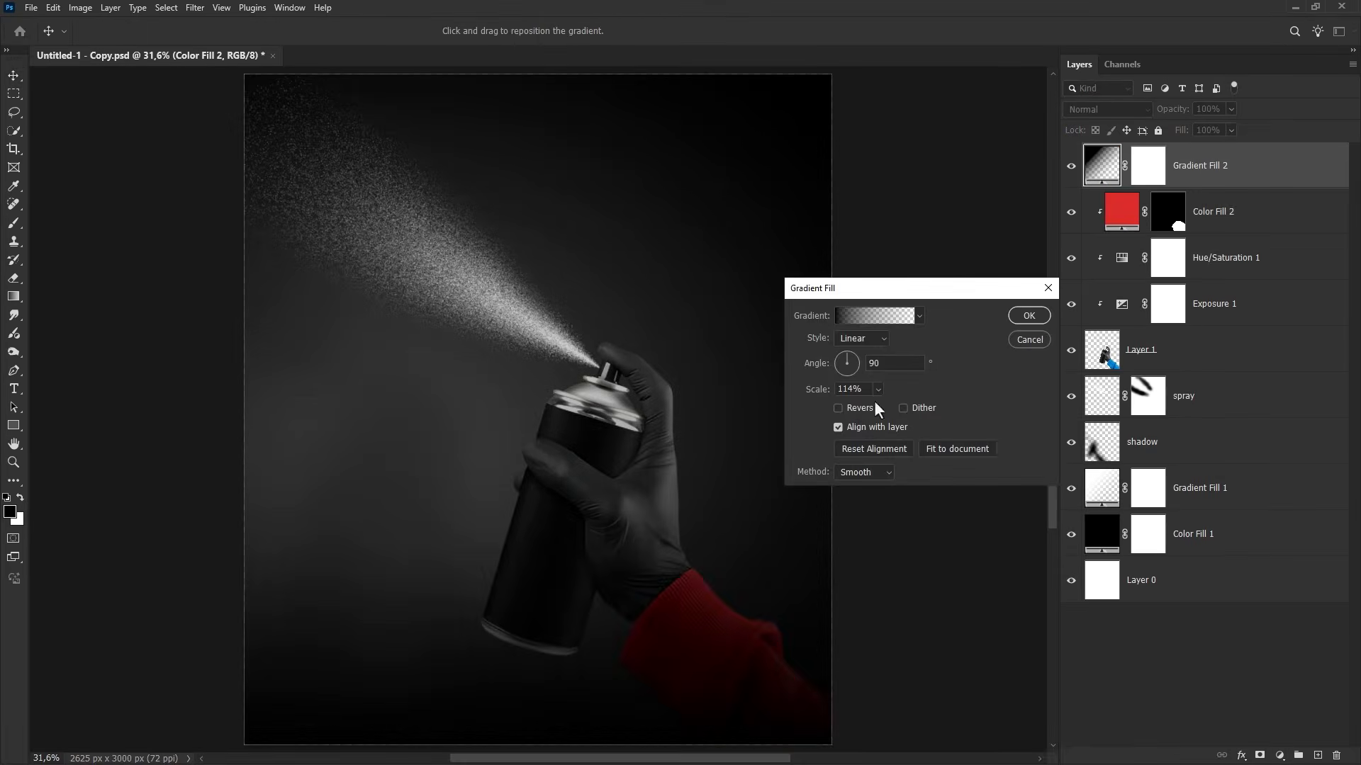
click(853, 343)
click(859, 363)
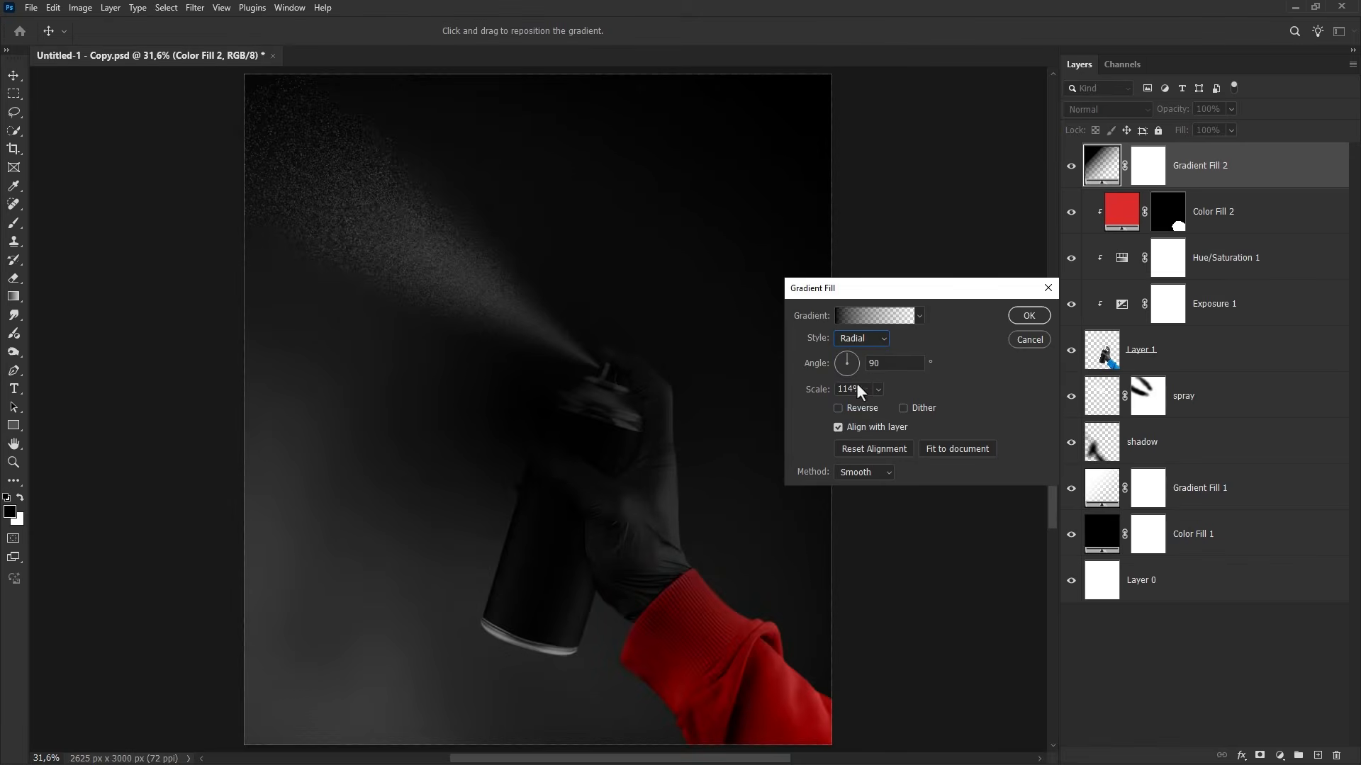
click(836, 410)
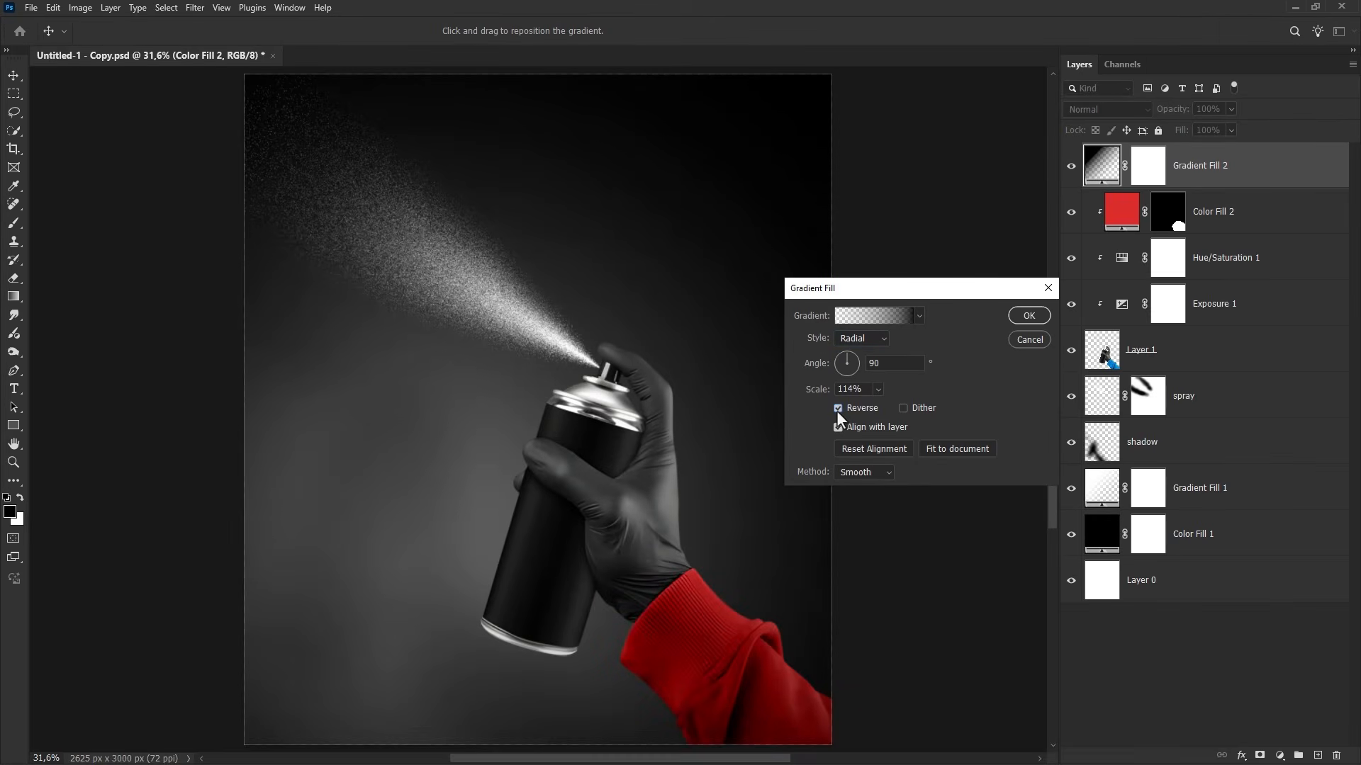
click(1014, 317)
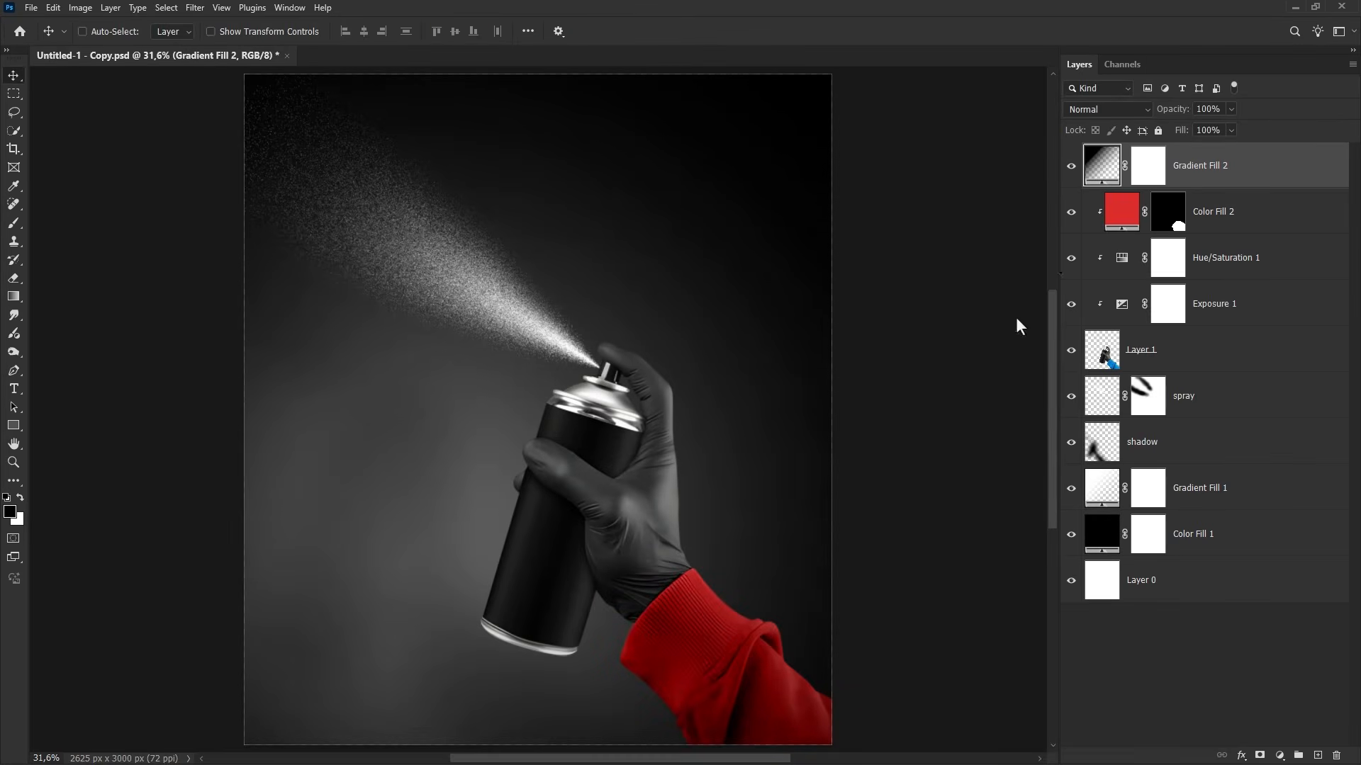
Step: Set the vignette gradient's blend mode to Soft Light and compare the image with it hidden and shown
click(1097, 111)
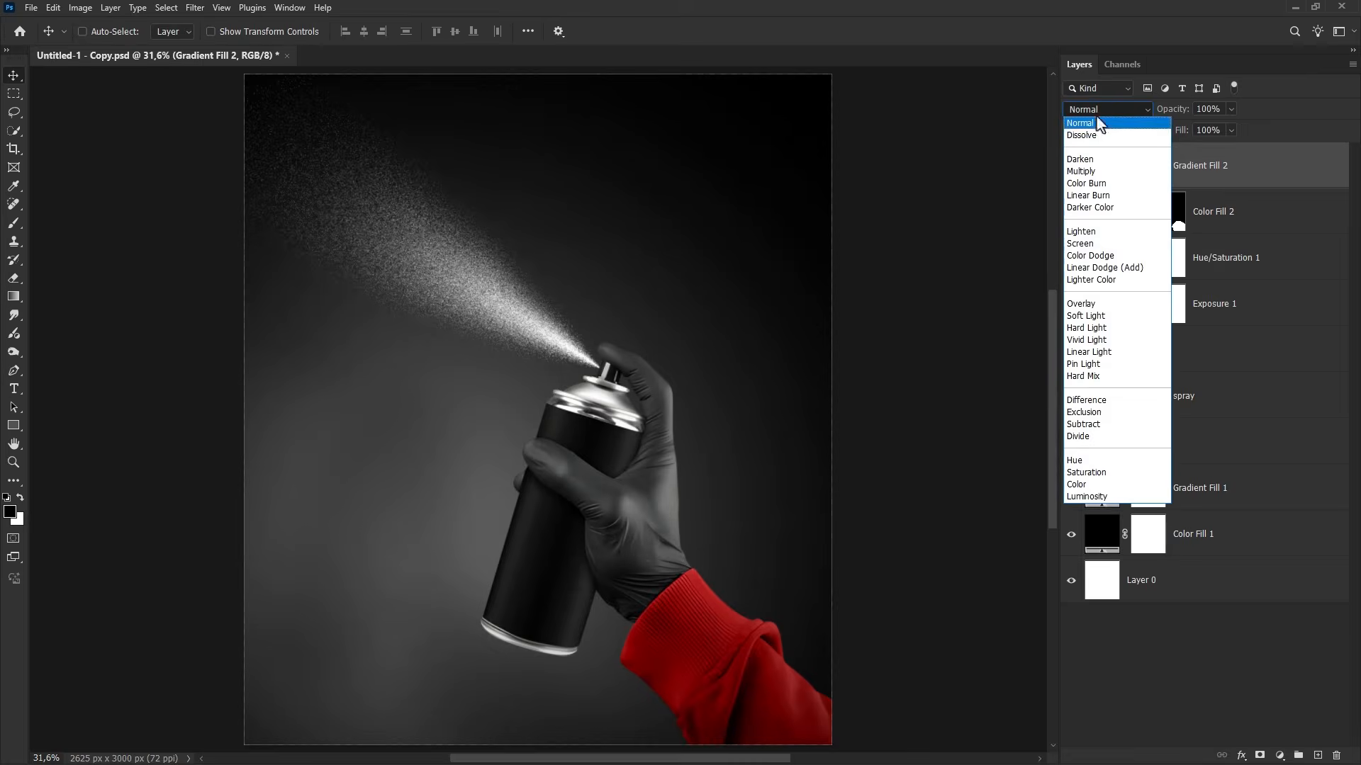
click(1103, 314)
click(1070, 167)
click(1070, 166)
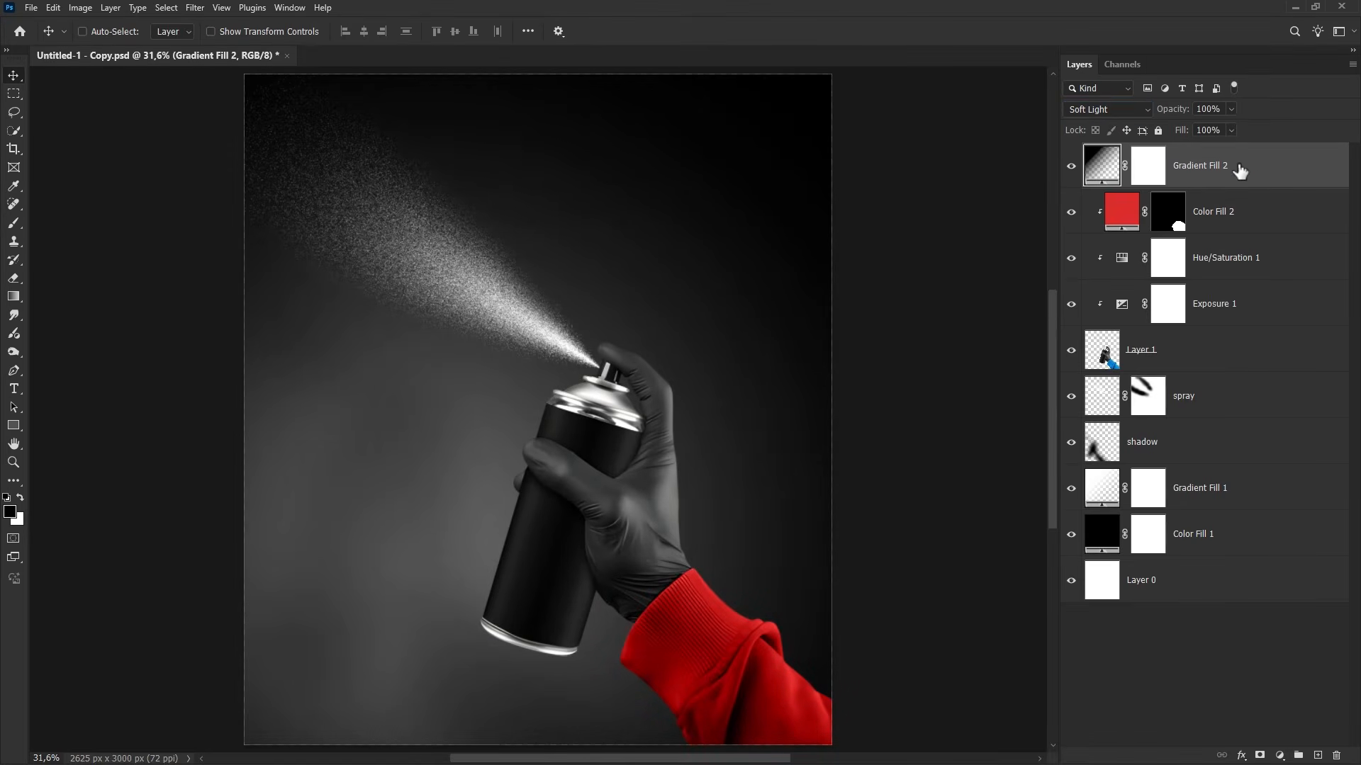
Step: Create a new layer directly above the spray layer and clip it to the spray
click(1223, 404)
click(1070, 397)
click(1070, 397)
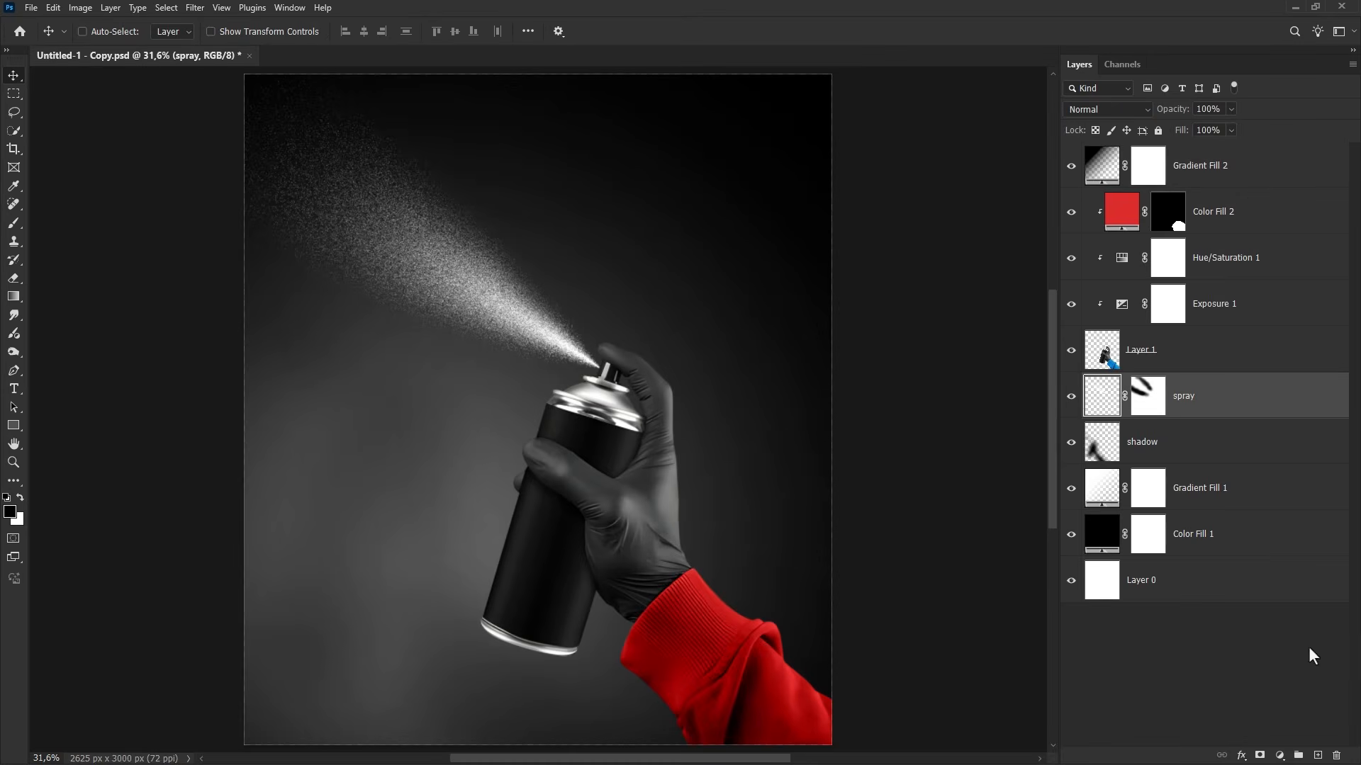
click(1317, 755)
right_click(1199, 408)
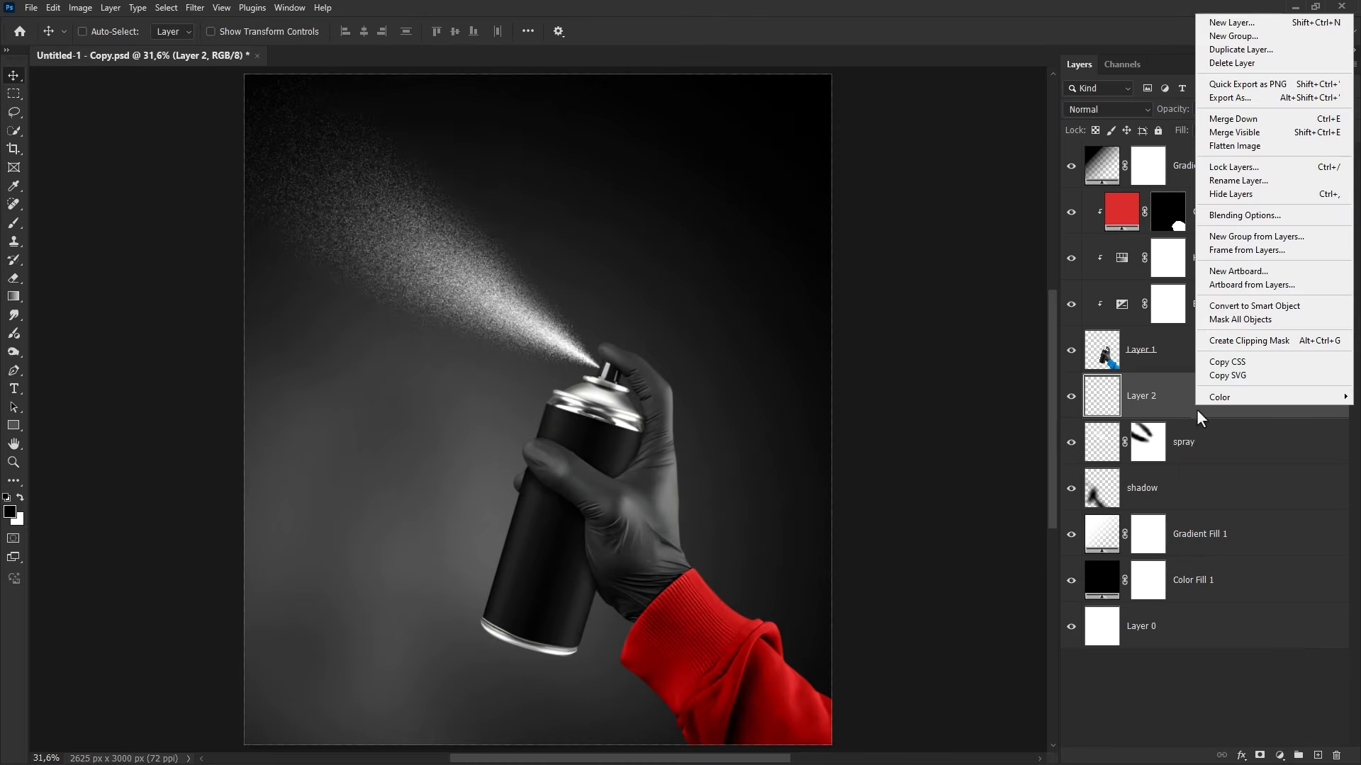
click(1234, 340)
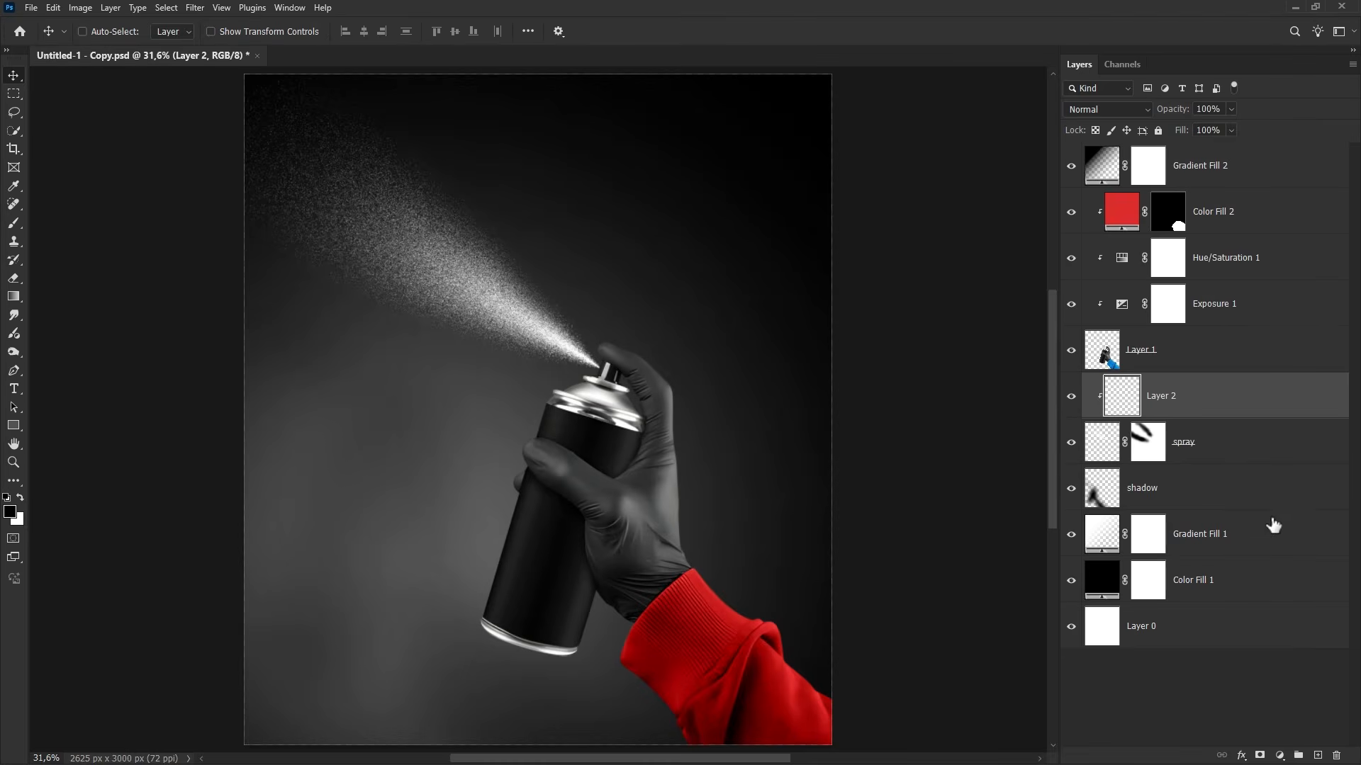
Step: Turn the empty clipped layer into a Solid Color fill in bright red, about #ff2222, to color the spray
click(1279, 755)
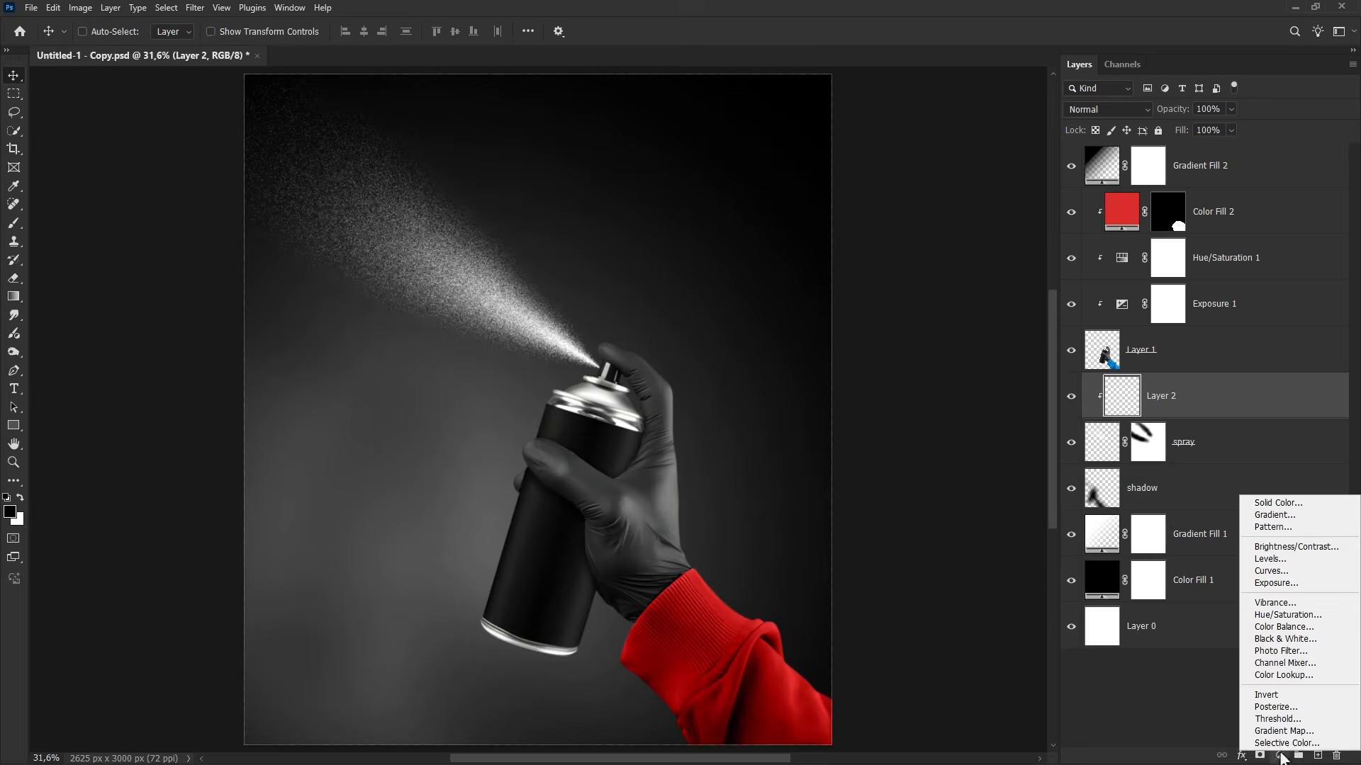
click(1266, 505)
text(ff0000)
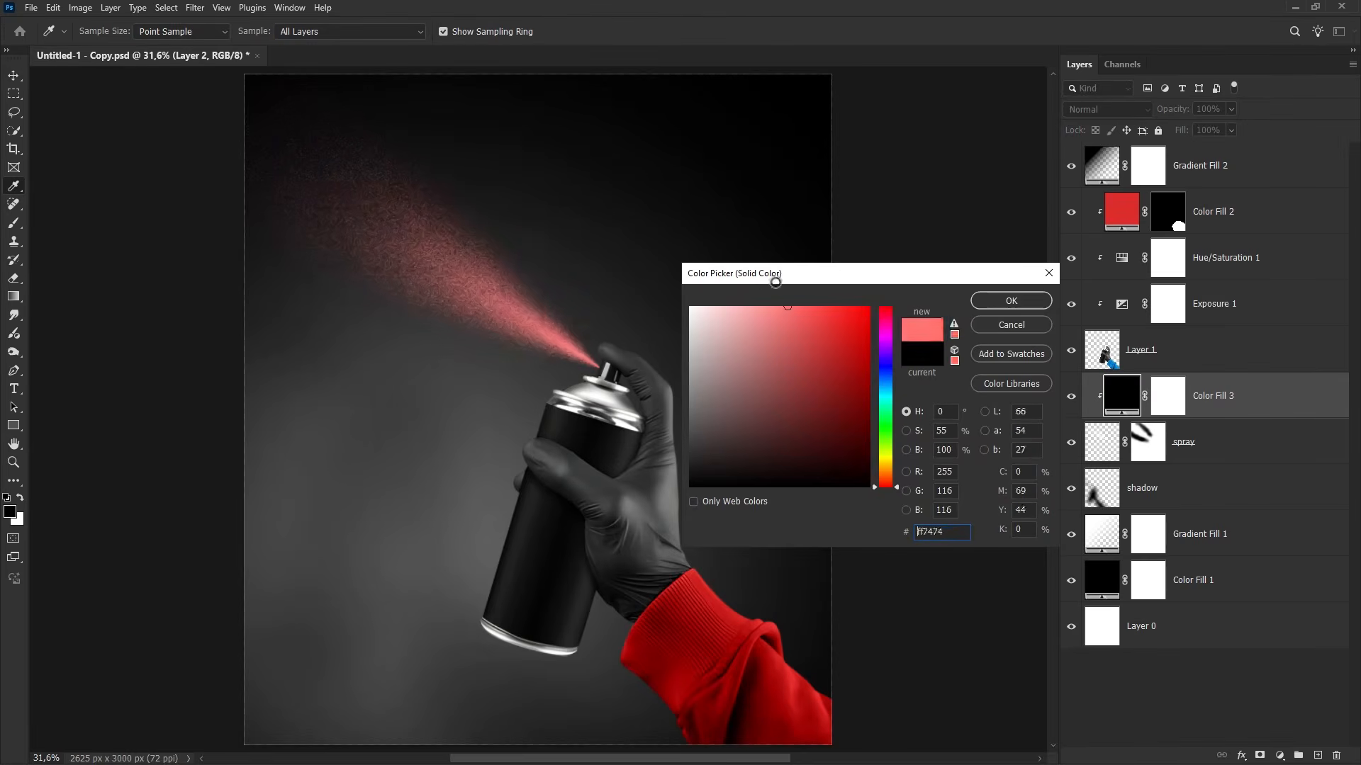
mouse_move(888, 277)
mouse_down()
mouse_move(824, 278)
mouse_move(840, 277)
mouse_up()
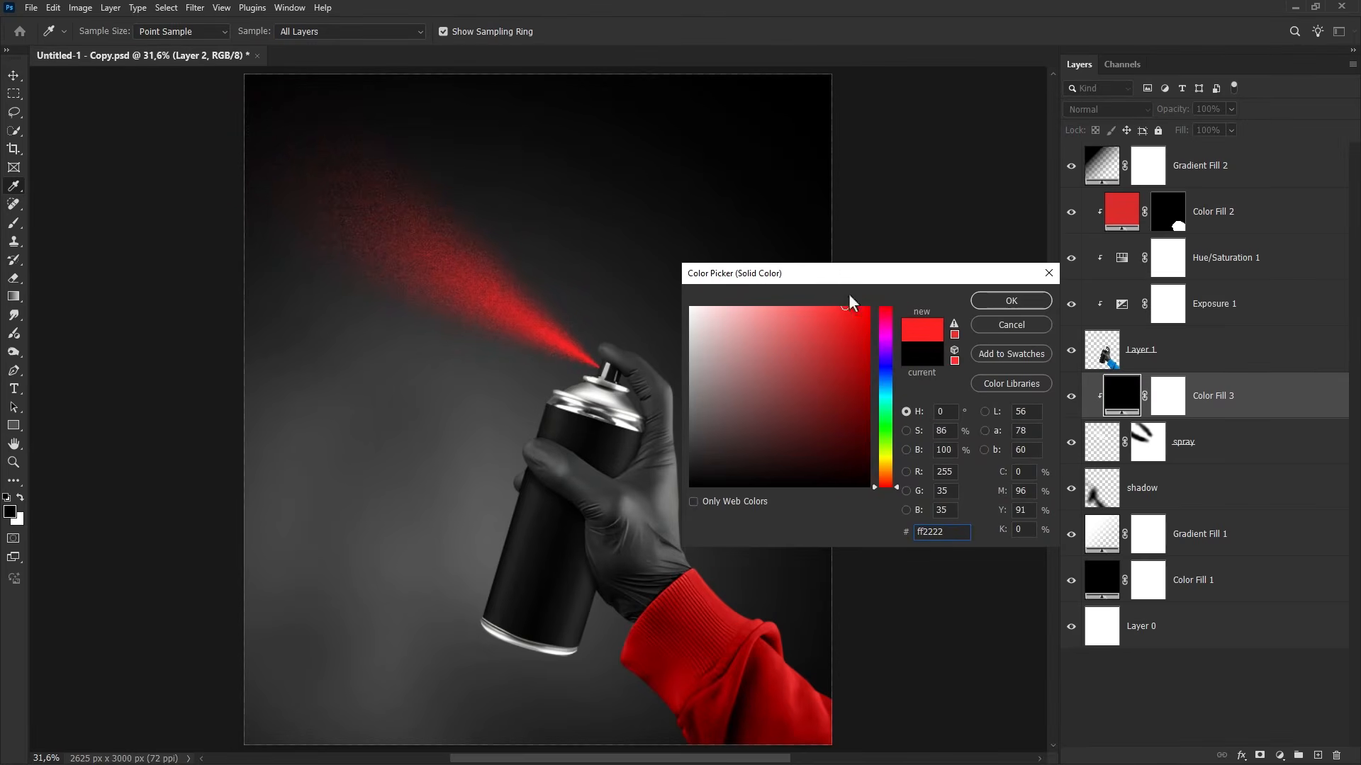
drag(893, 500, 894, 314)
click(1006, 303)
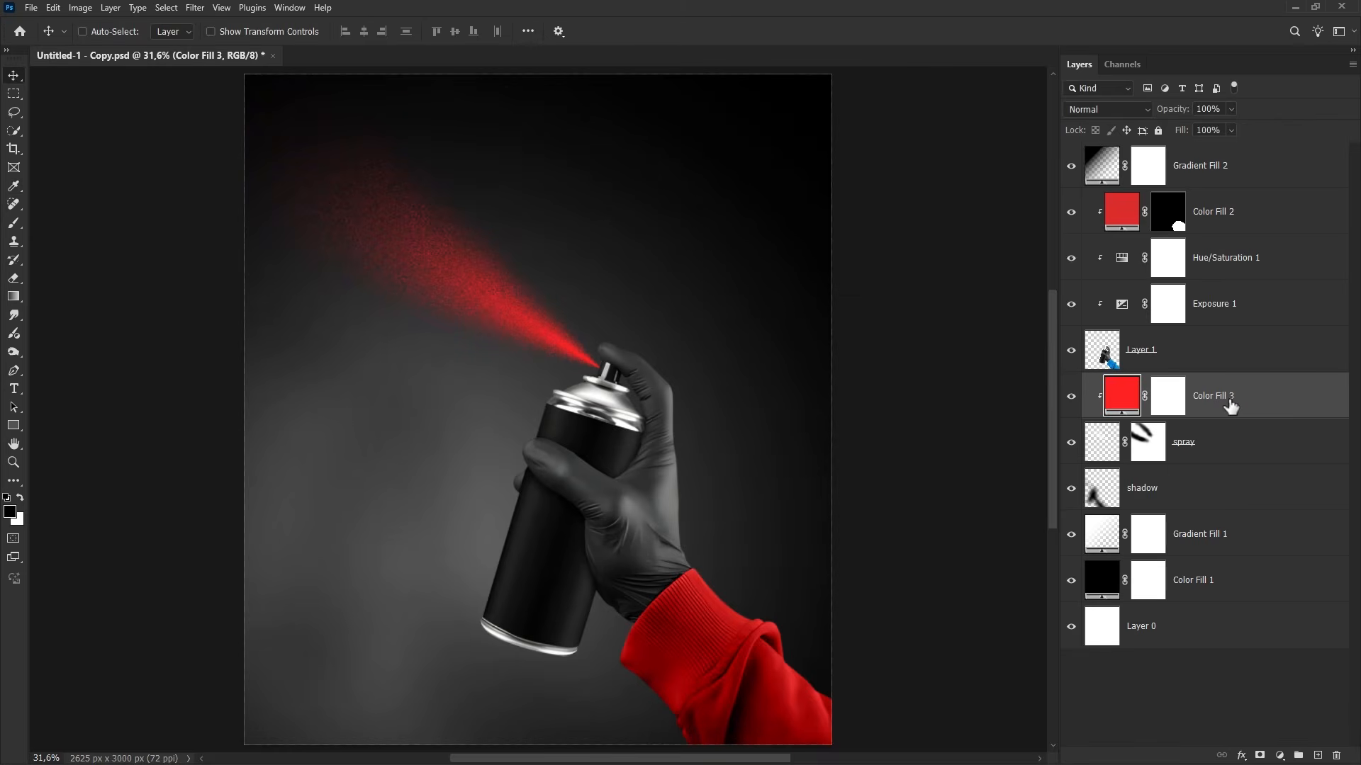